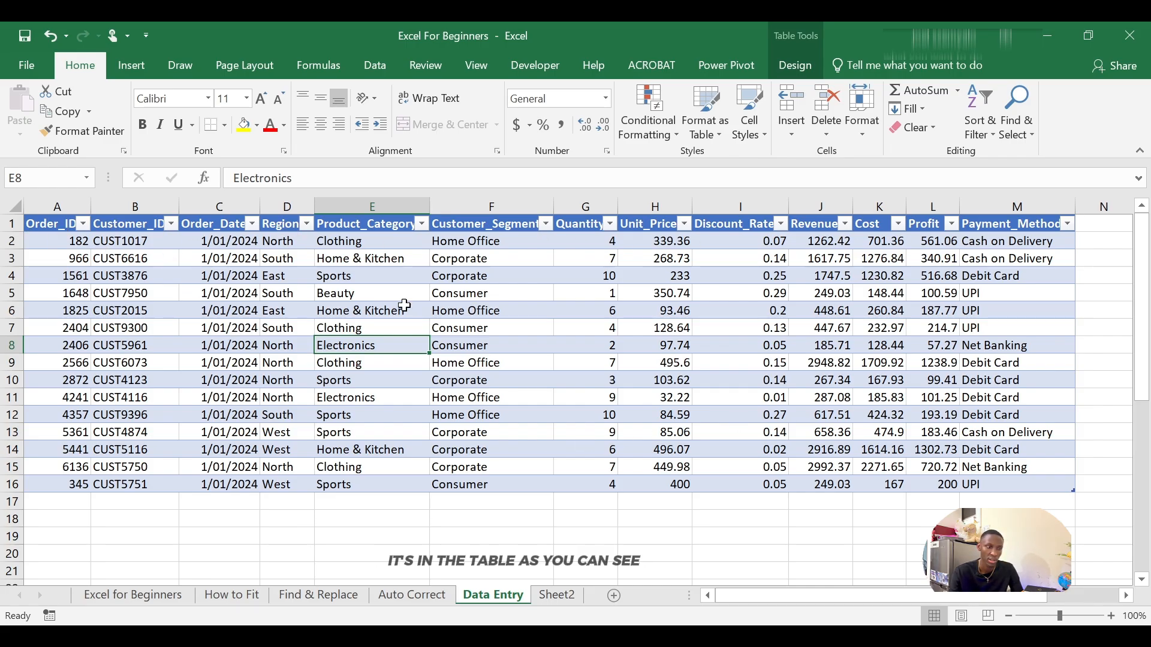
left_click(434, 227)
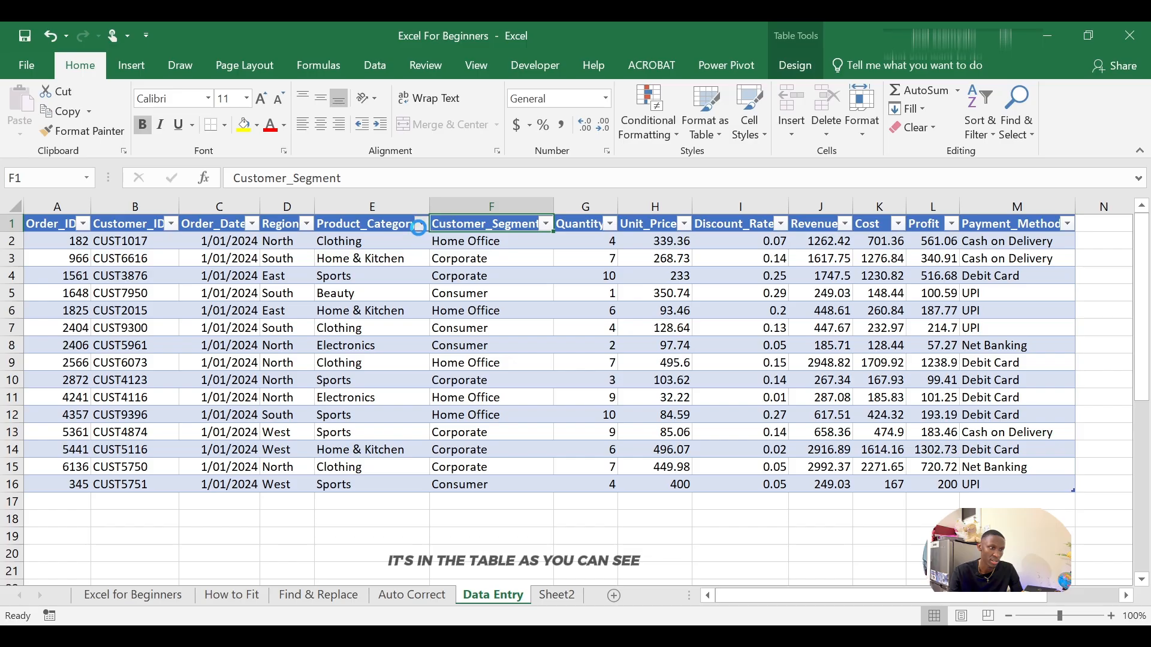
left_click(421, 224)
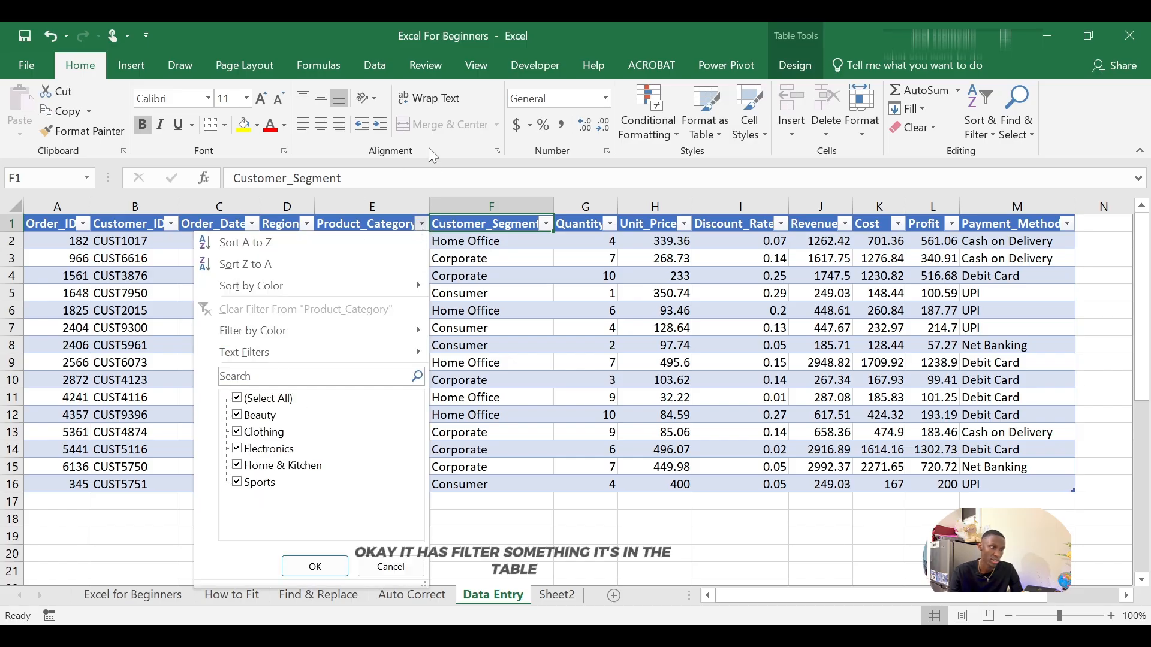
left_click(387, 570)
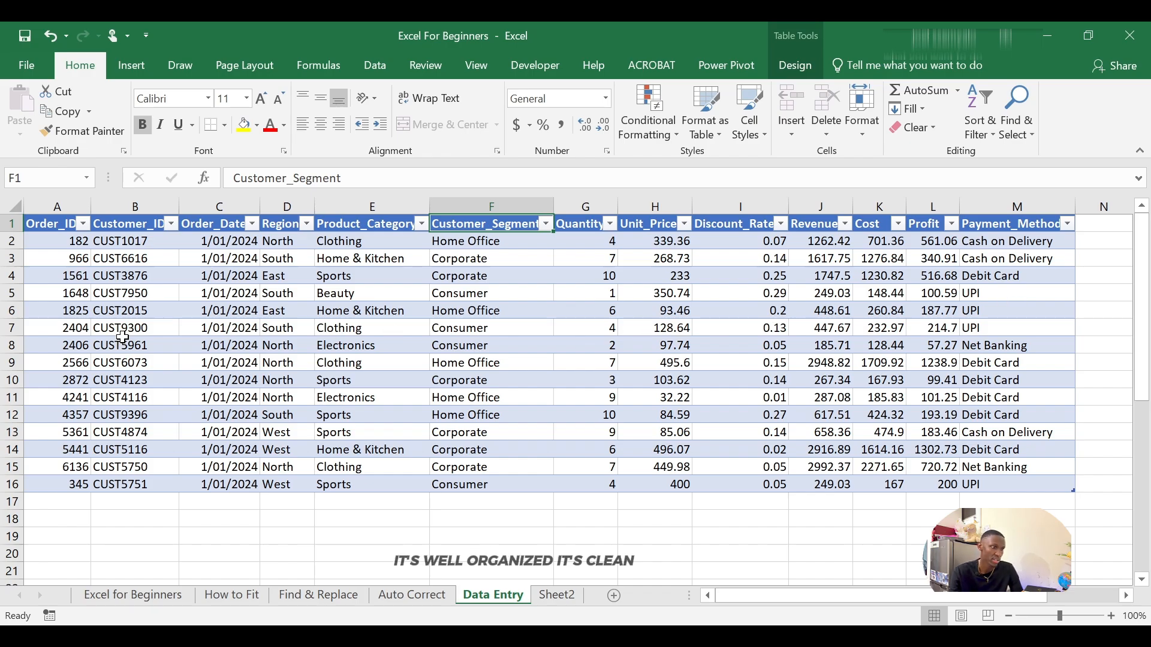
left_click(449, 362)
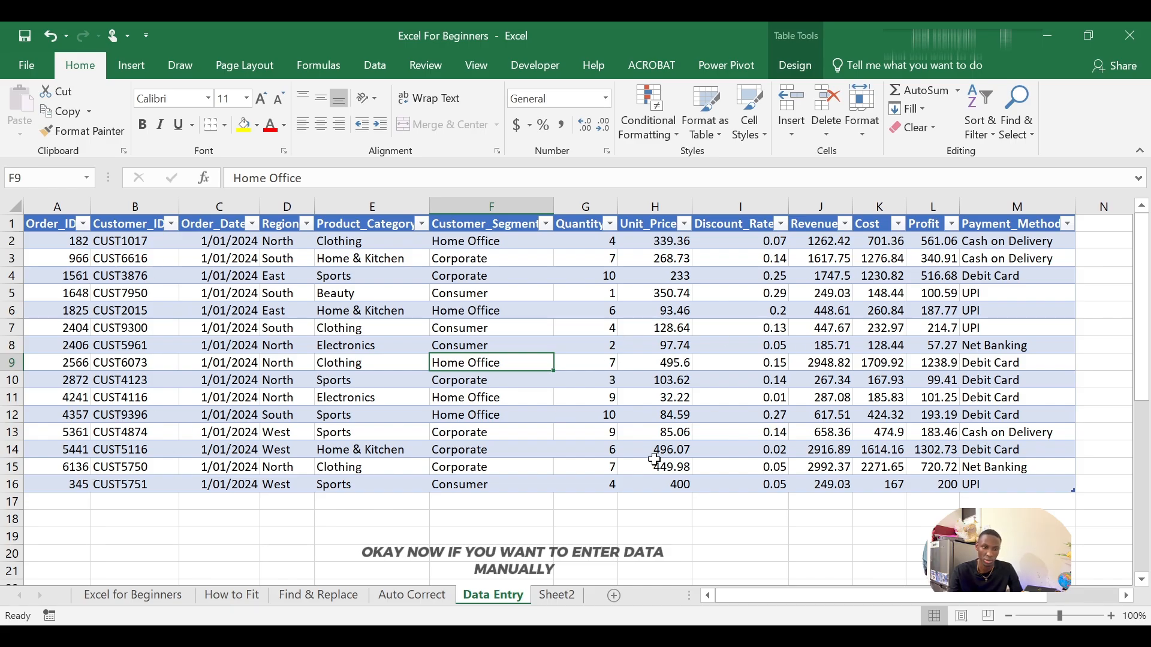
Step: Start a new row under the table and enter the order ID in its first cell
left_click(70, 502)
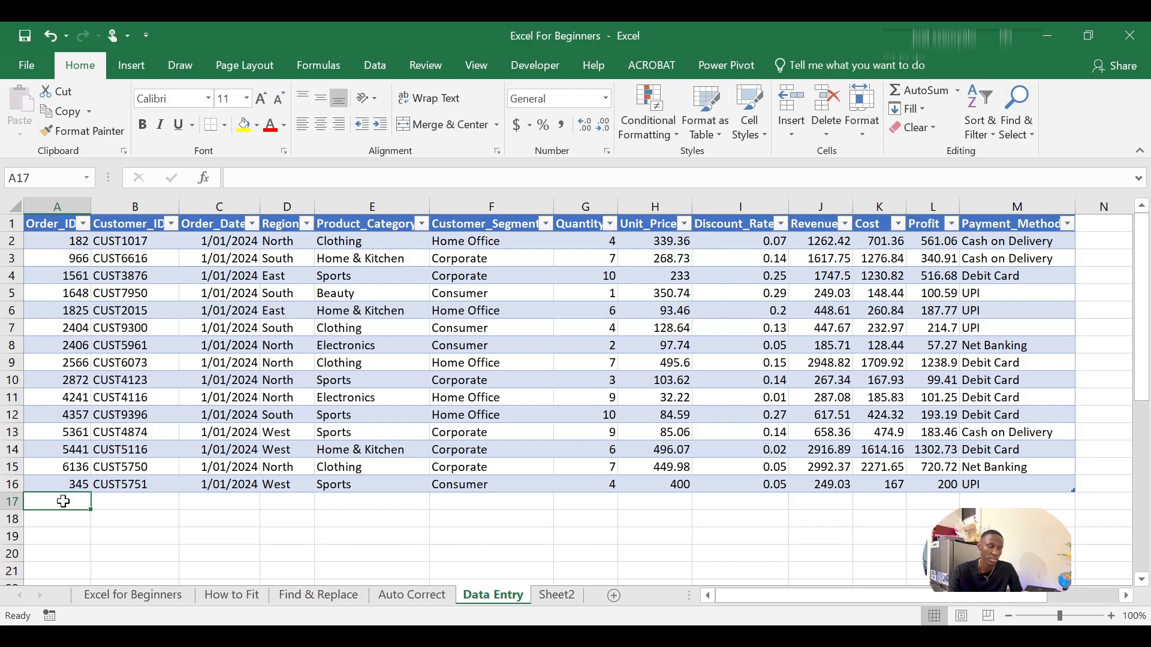
double_click(63, 501)
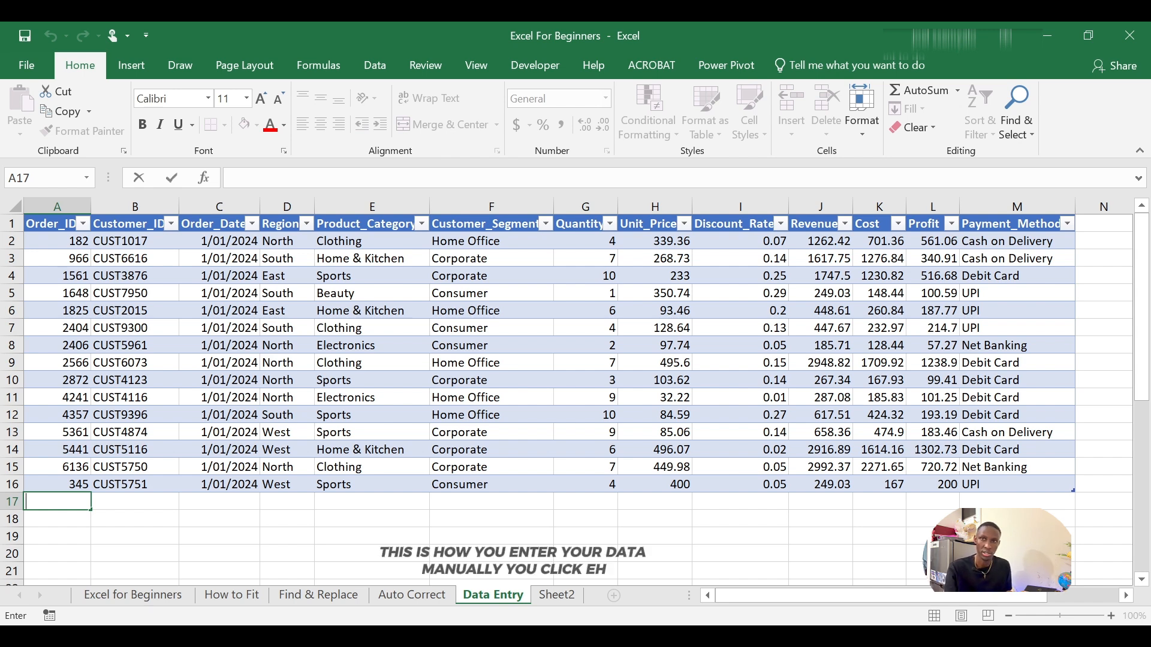
left_click(116, 508)
left_click(52, 499)
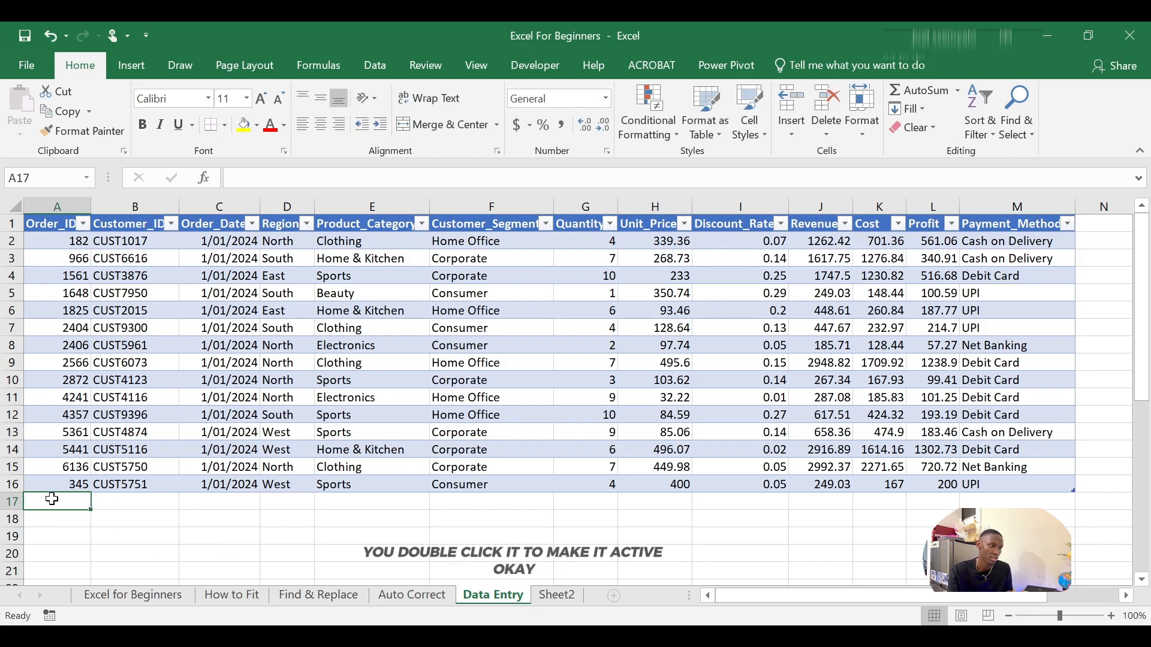
double_click(53, 498)
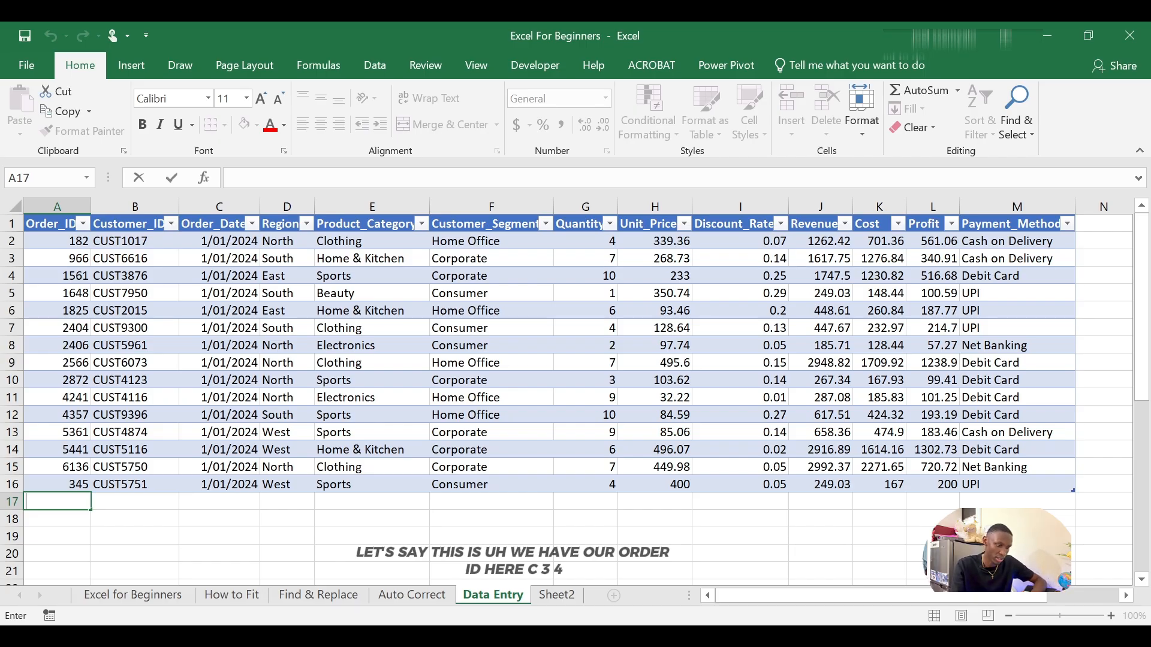
type("3456")
key("Tab")
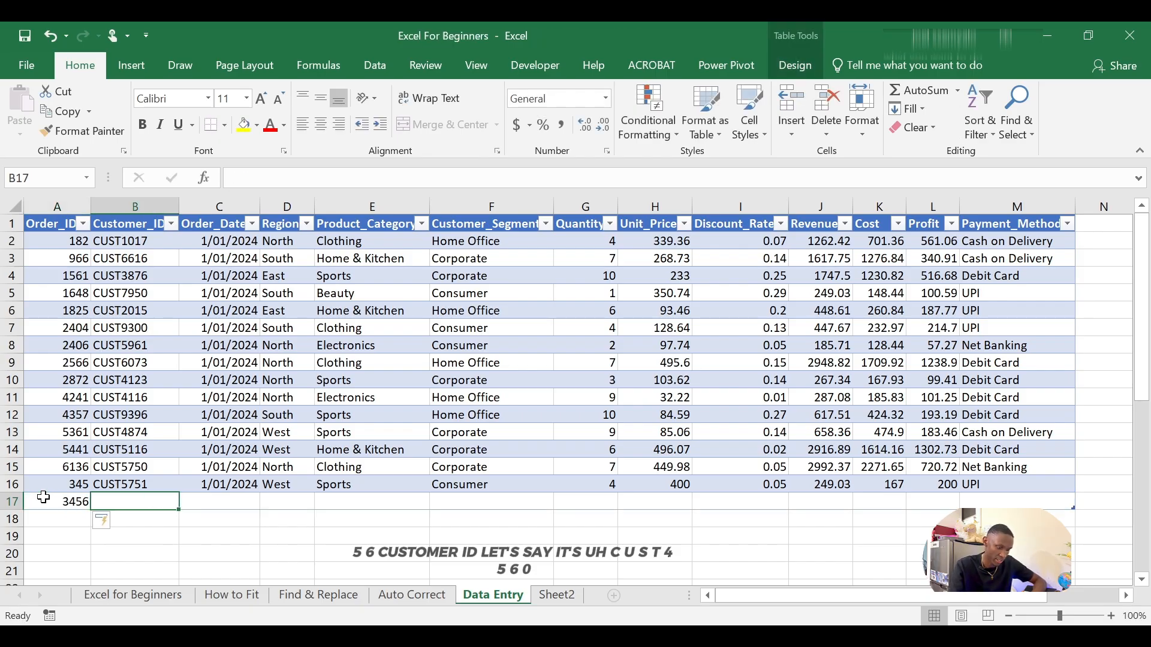
Step: Enter the customer ID in the new row's Customer_ID cell
type("CU")
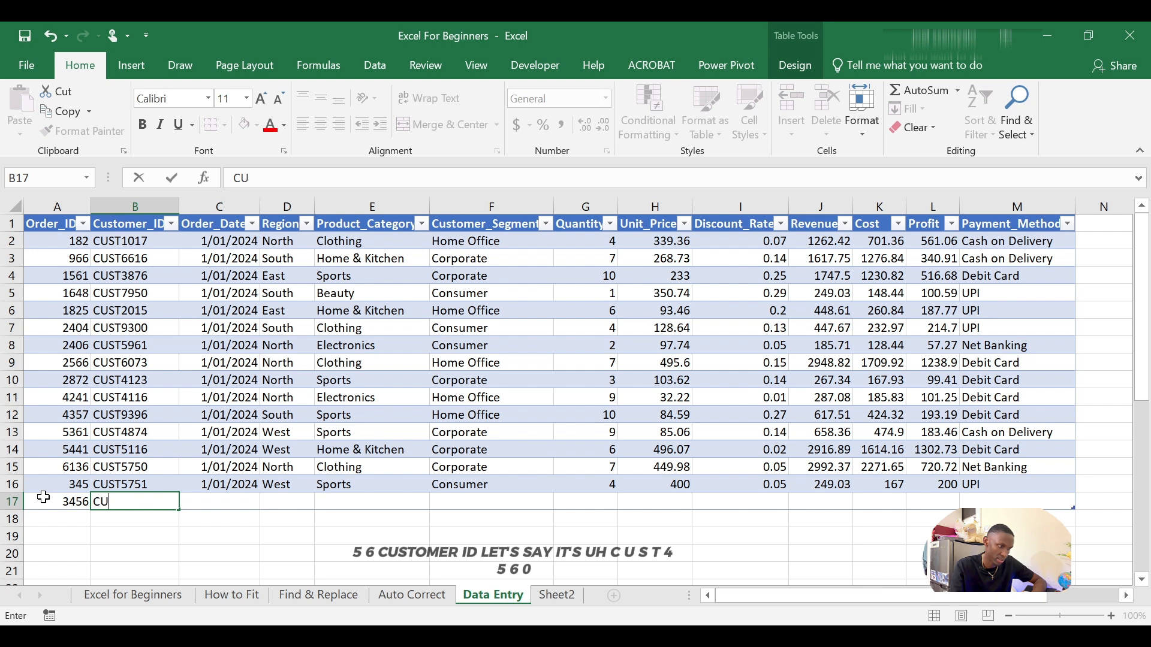
type("ST4560")
key("ctrl+Return")
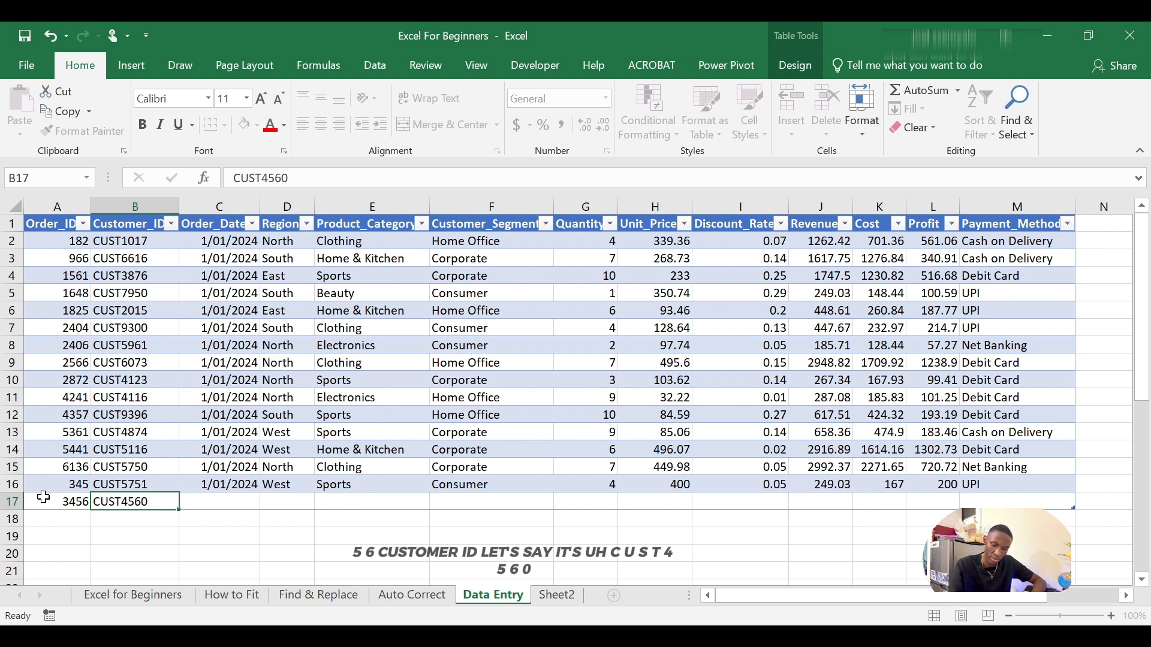
key("Tab")
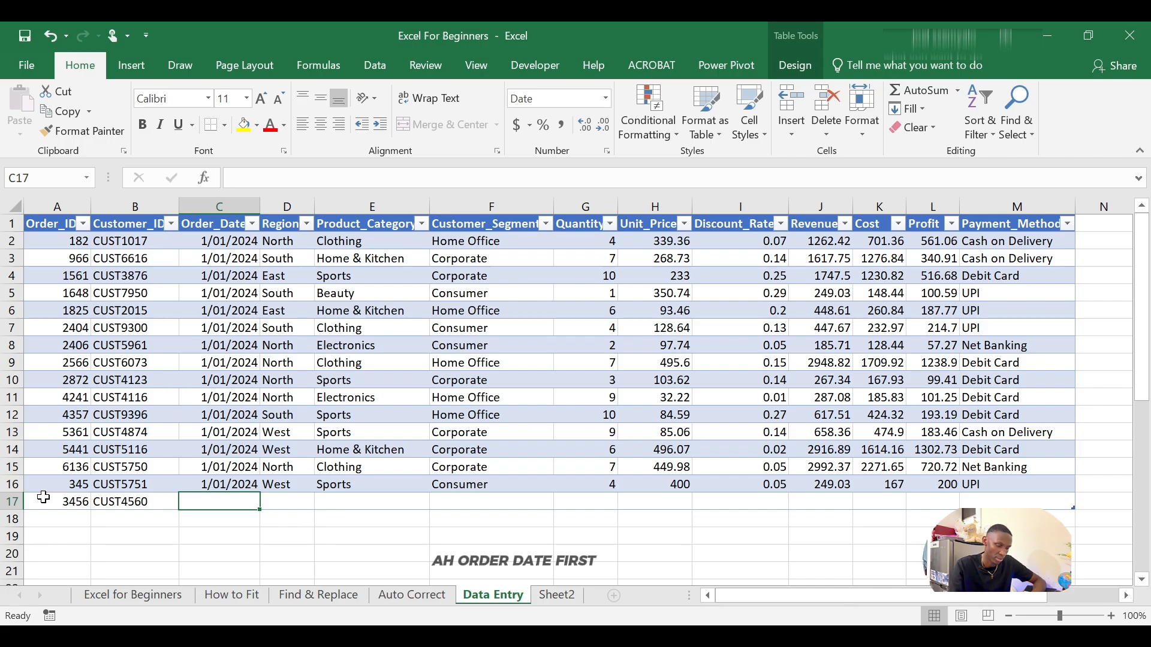
Step: Enter the new row's order date as 1/01/204
type("1/")
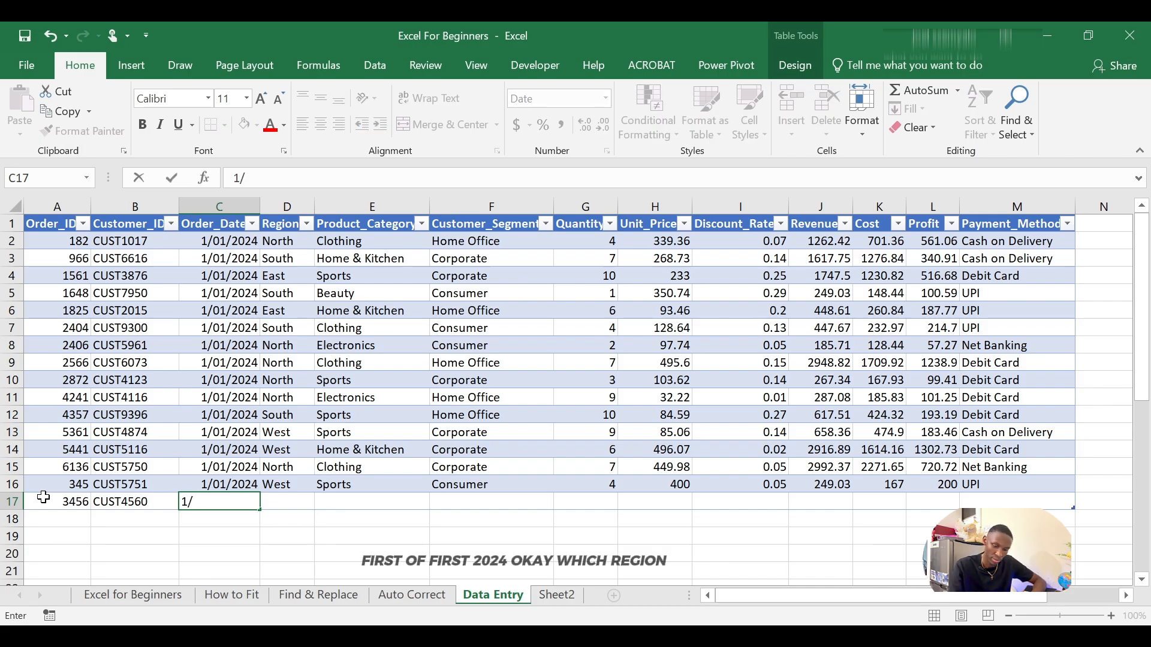
type("01/20")
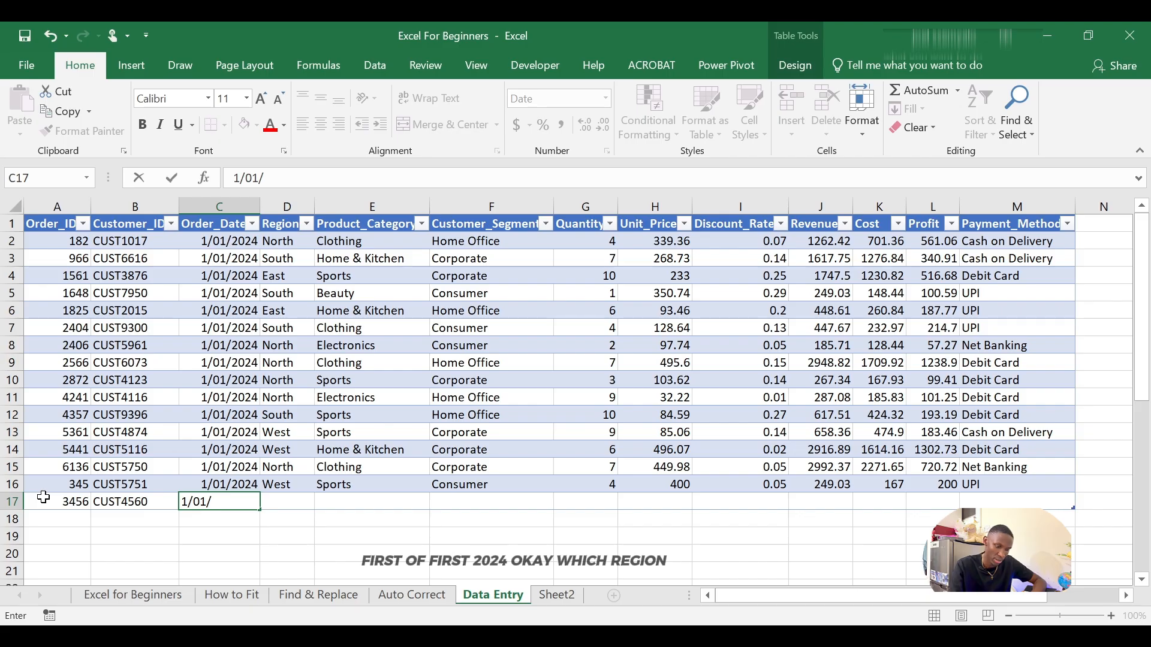
type("4")
key("Tab")
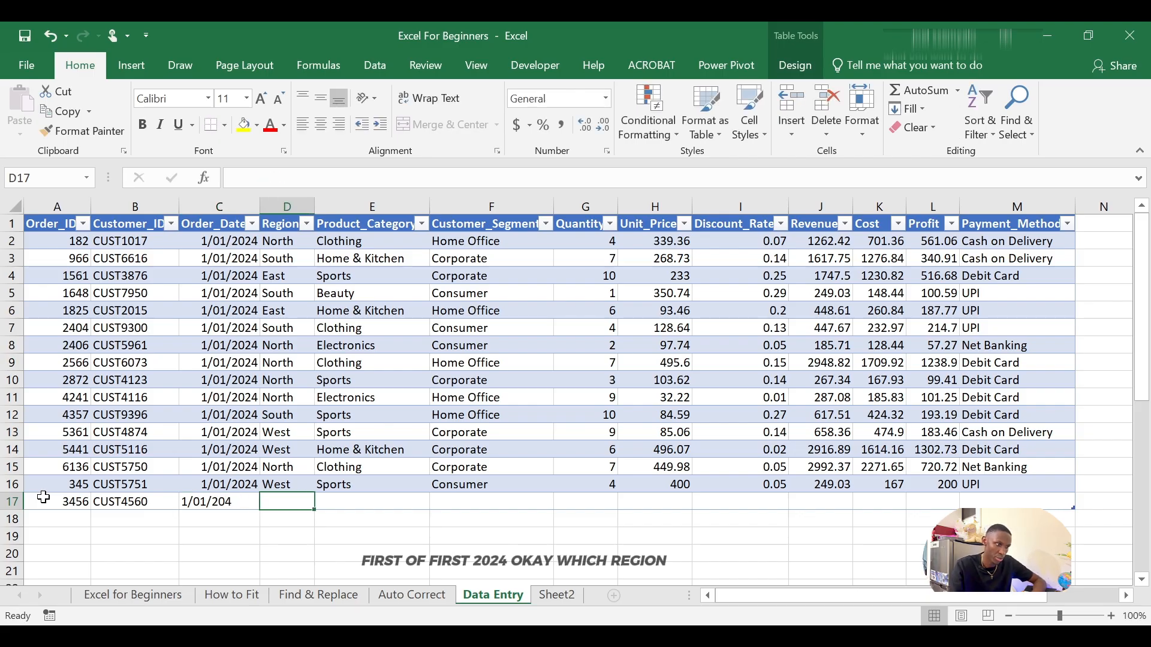
Step: Enter East as the region and Sports as the product category for the new row
type("East")
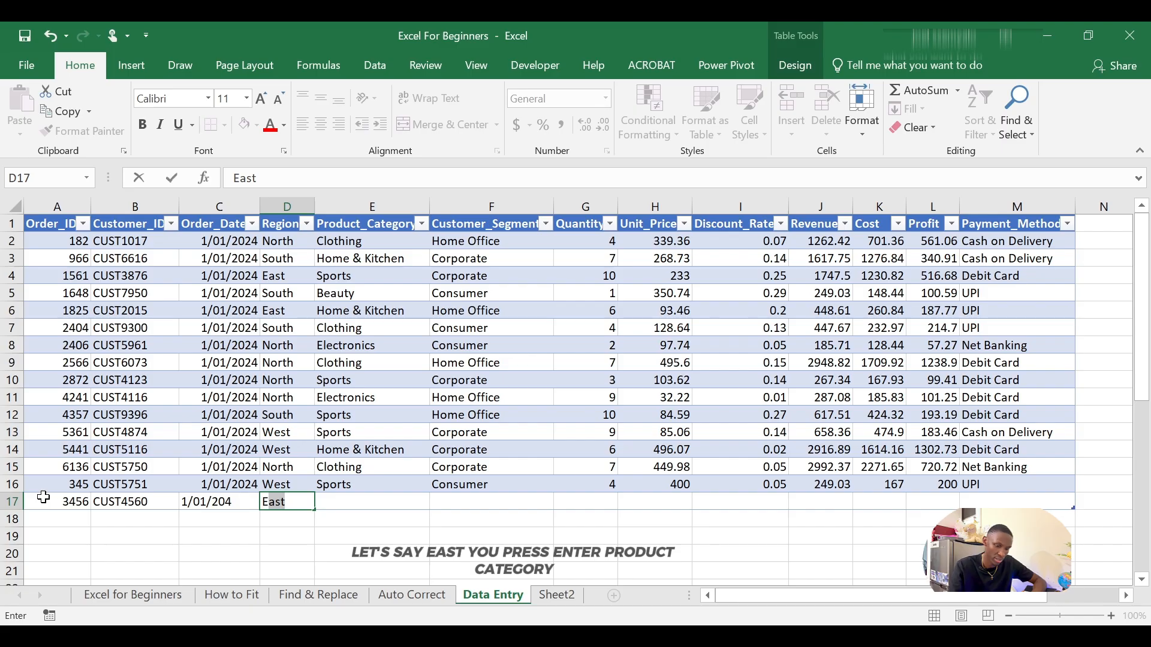
key("Tab")
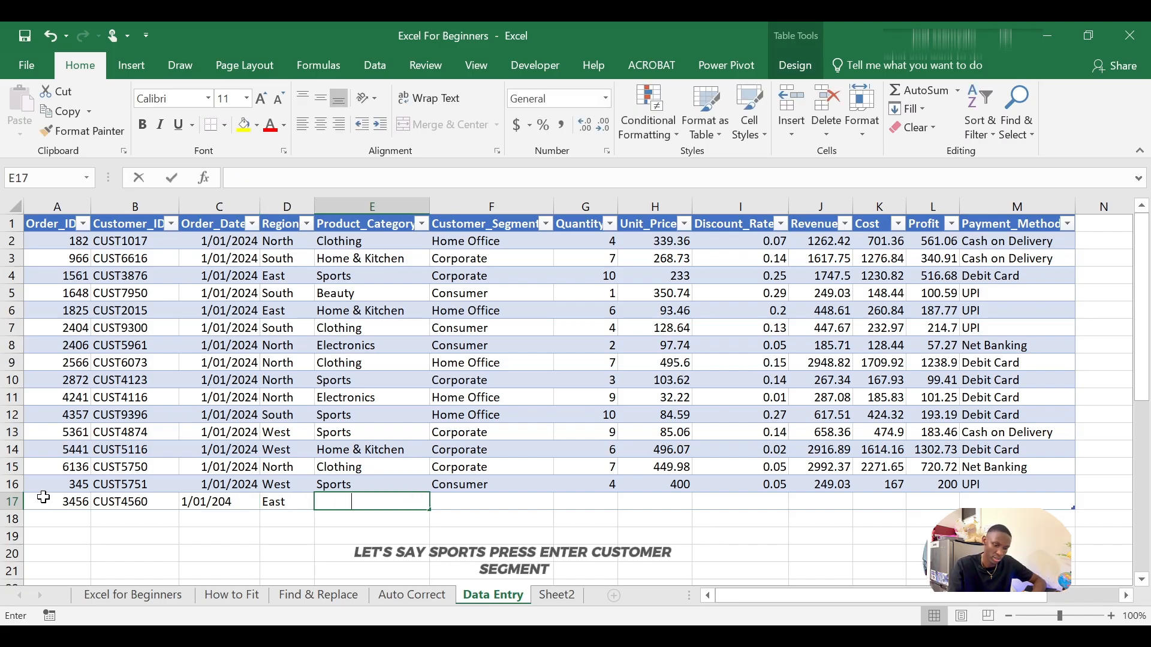
type("SP")
key("Tab")
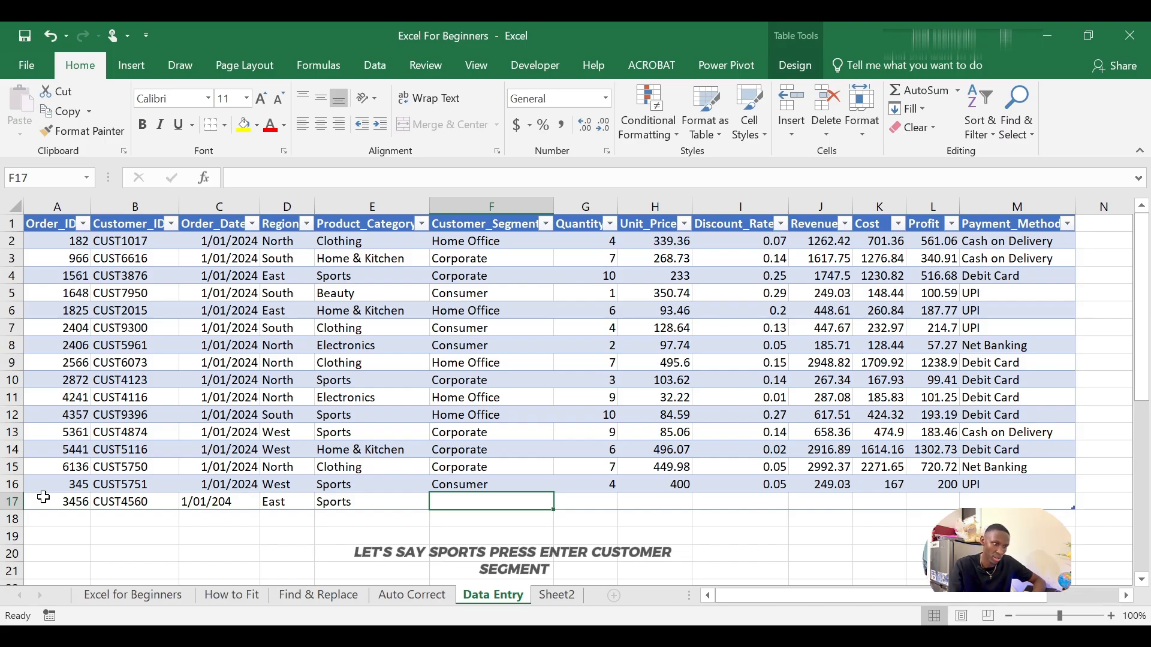
Step: Enter Consumer as the customer segment and 5 as the quantity
type("CONSumer")
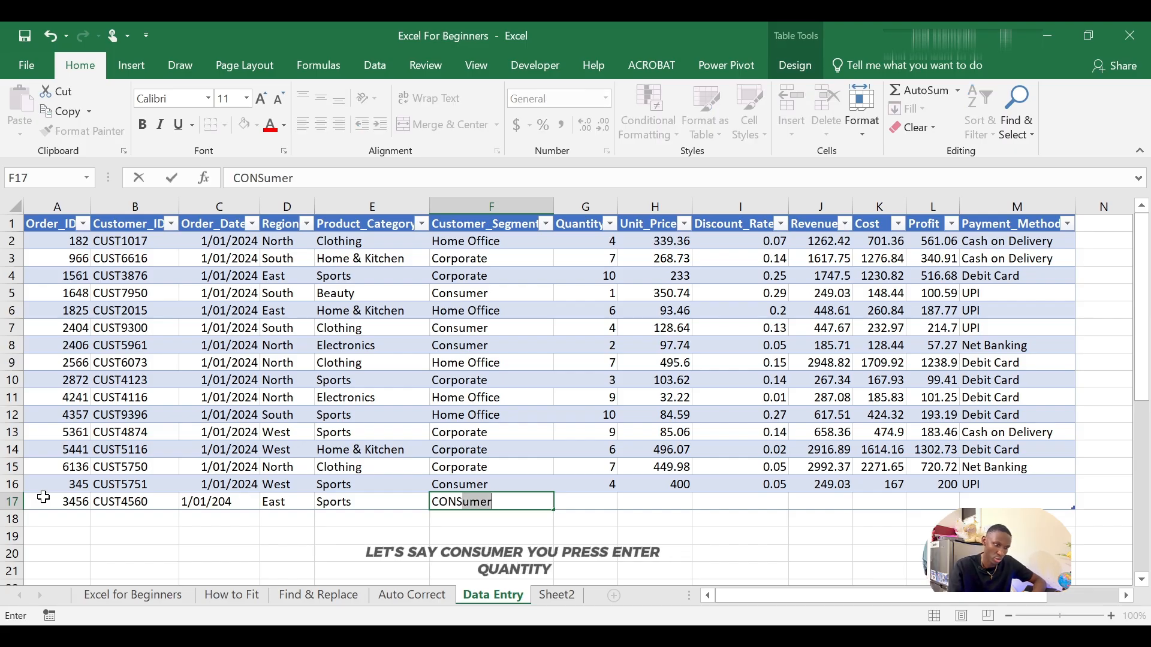
key("Tab")
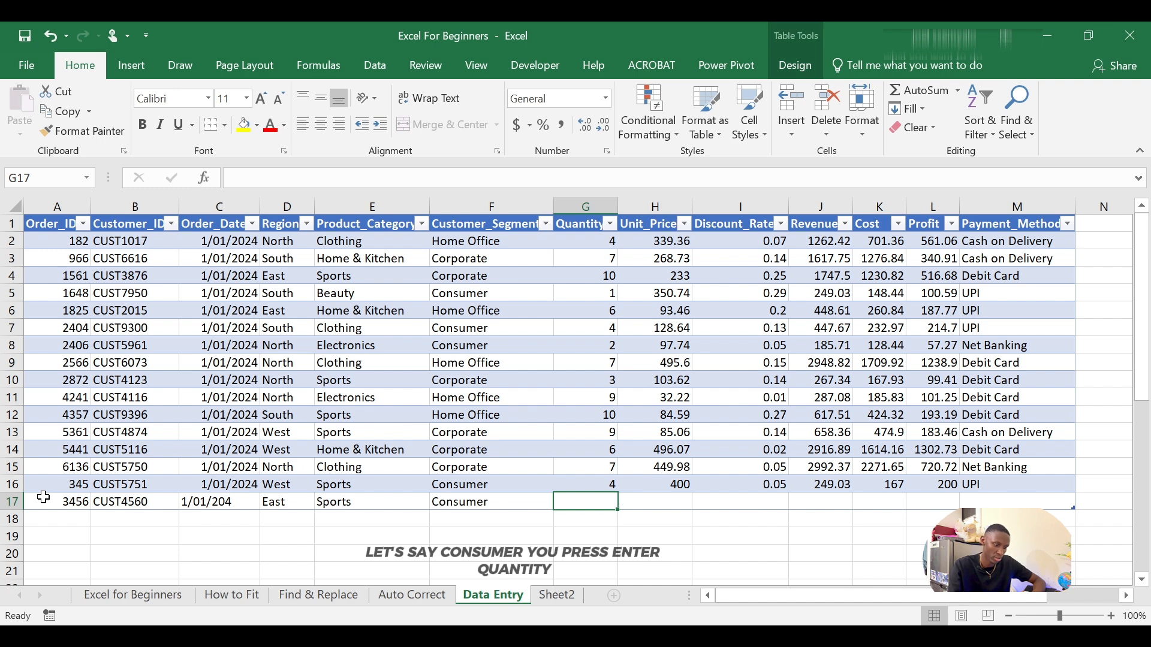
type("5")
key("Tab")
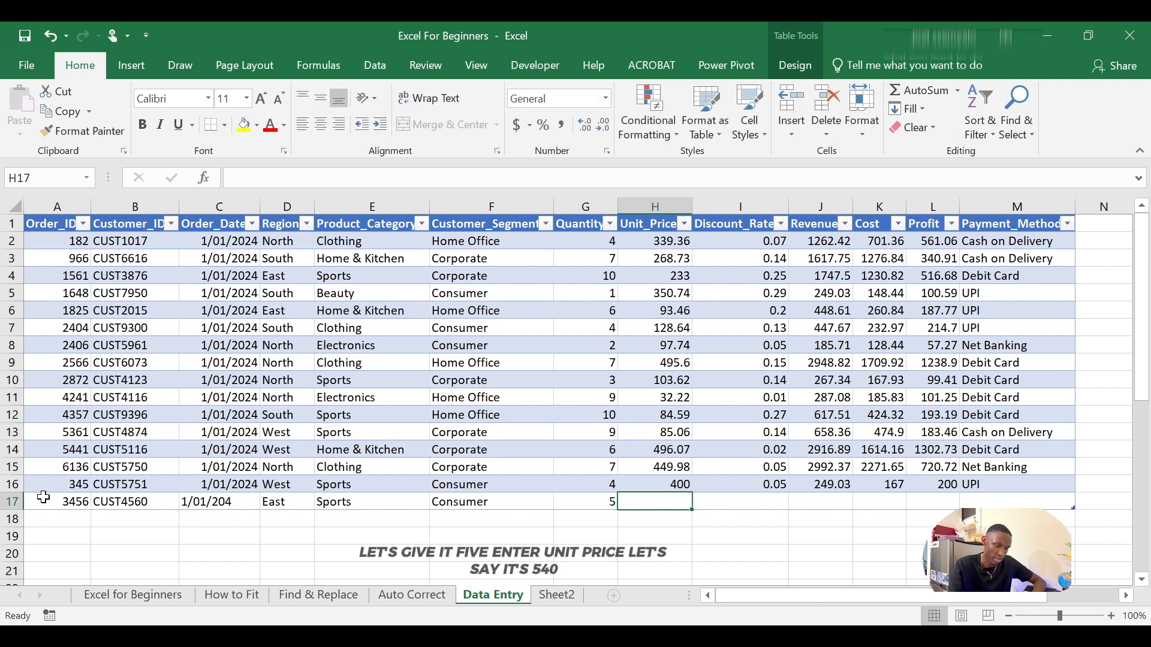
Step: Enter 540 as the unit price and 0.05 as the discount rate
type("540")
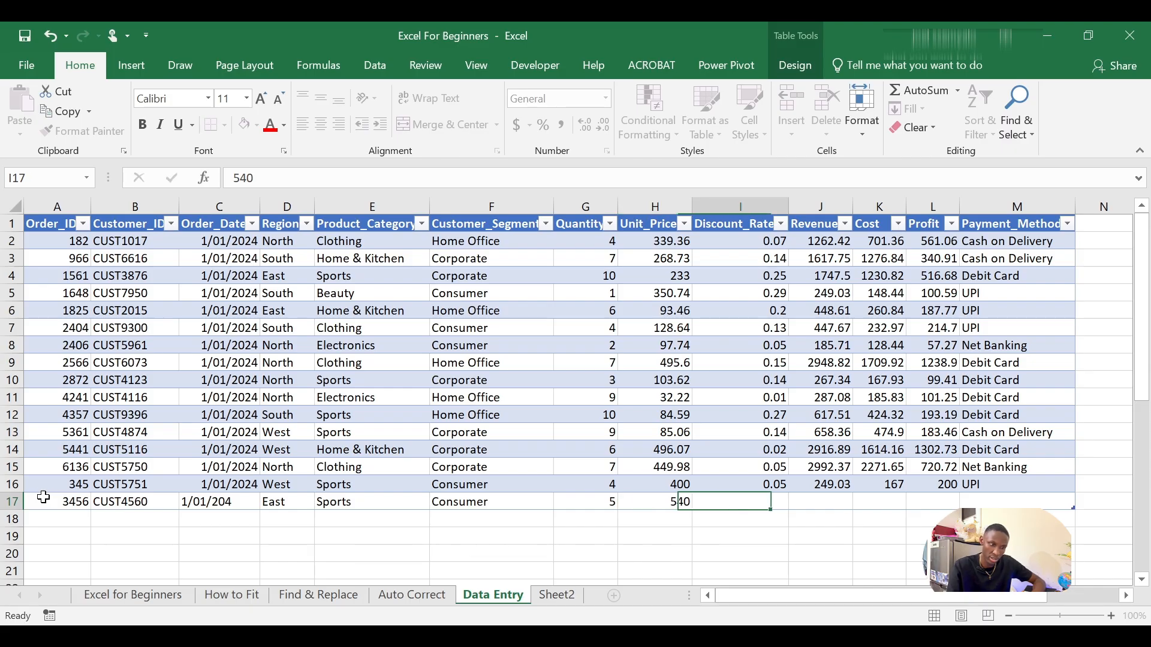
key("Tab")
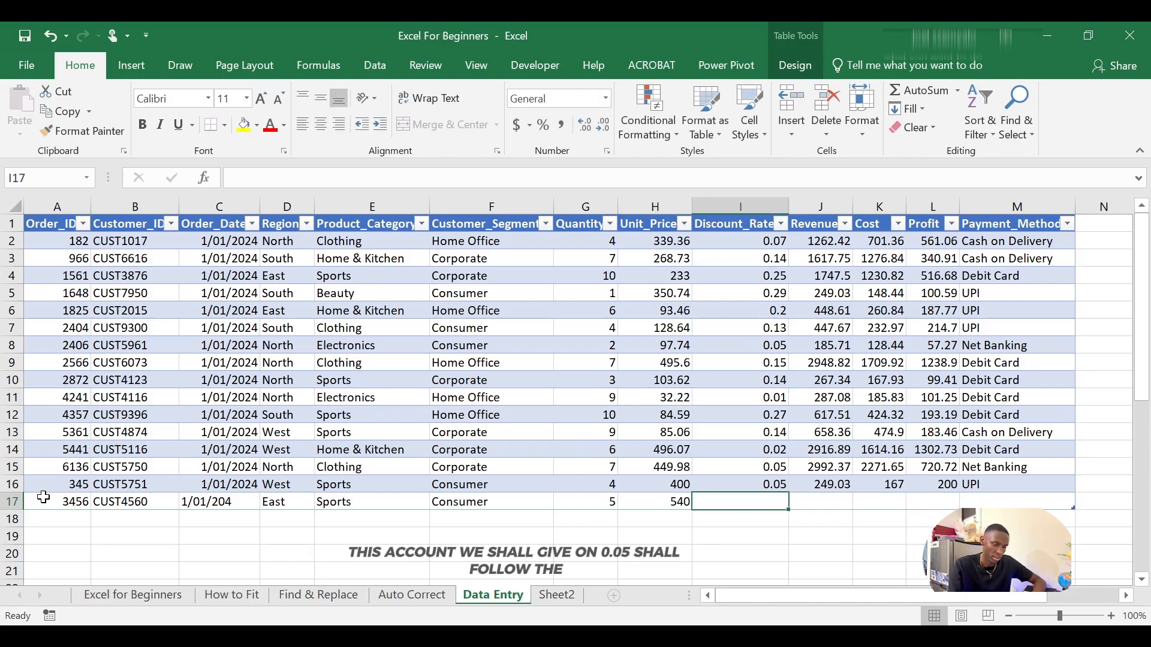
type("0.05")
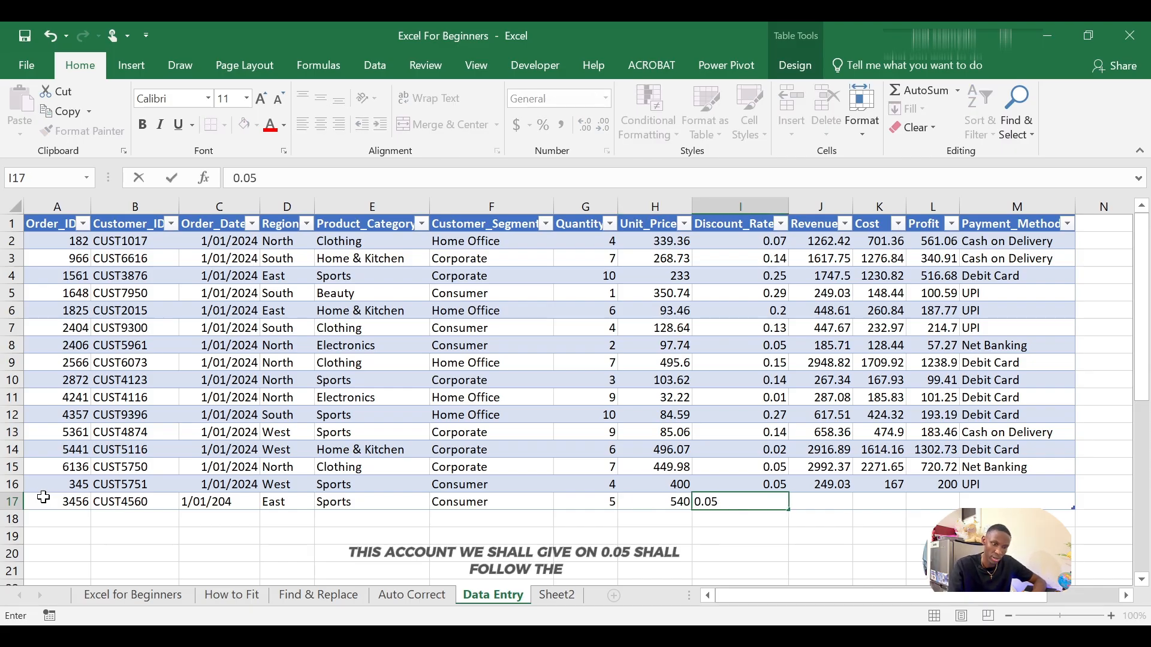
key("Tab")
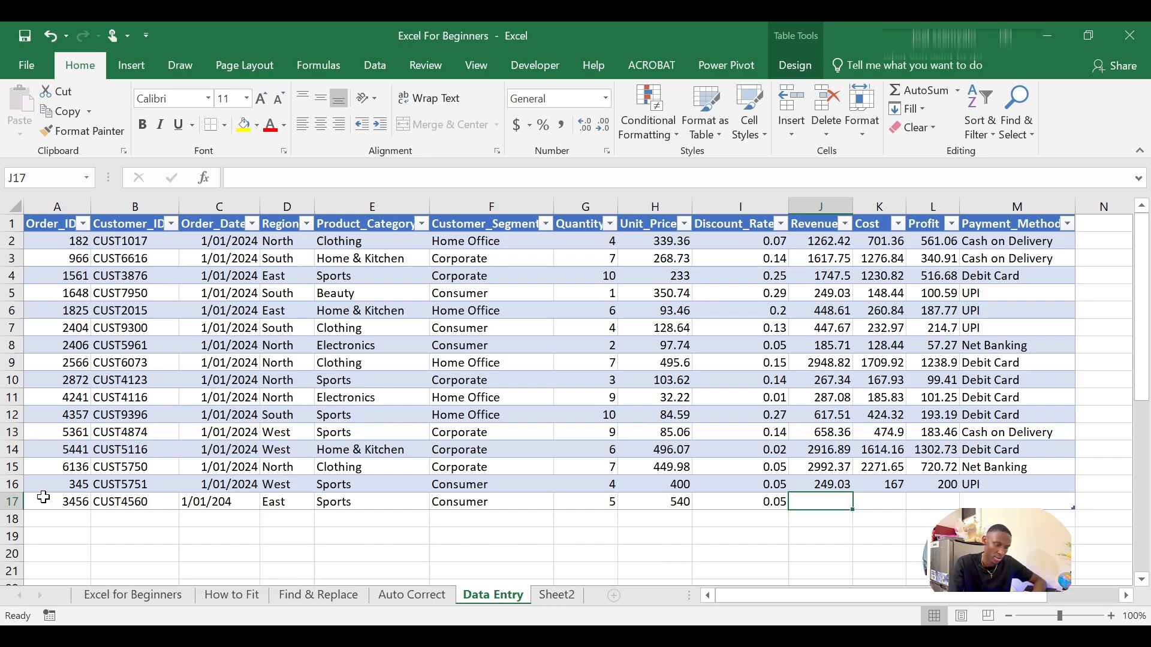
Step: Enter 4527 as the revenue and 450 as the cost
type("4527")
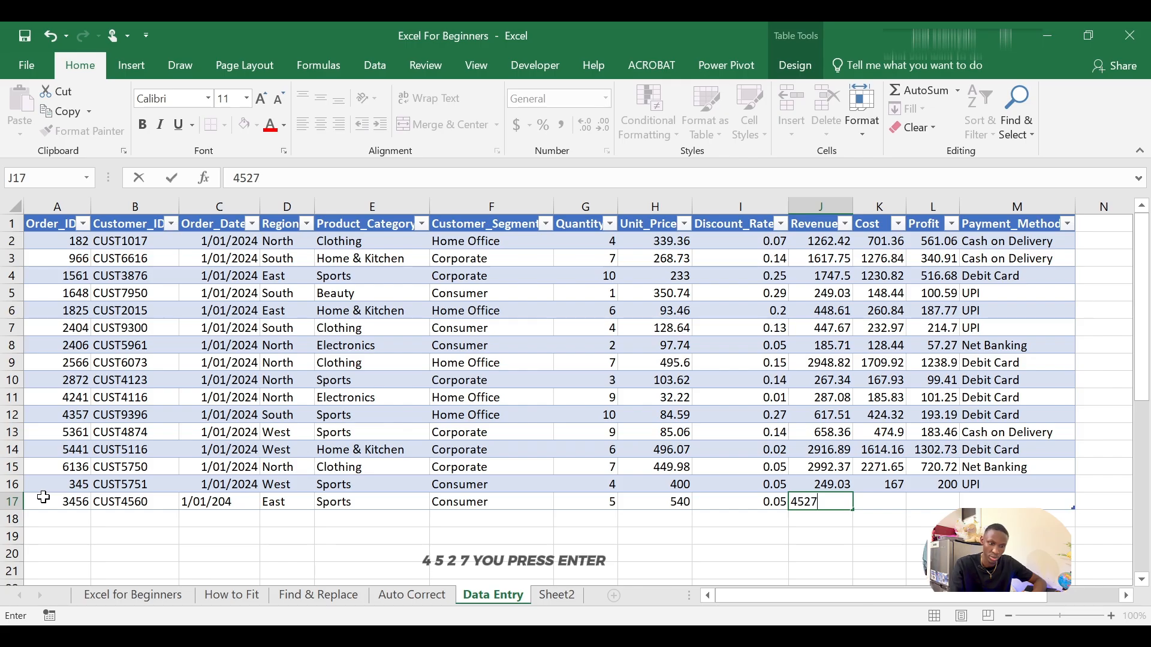
key("Tab")
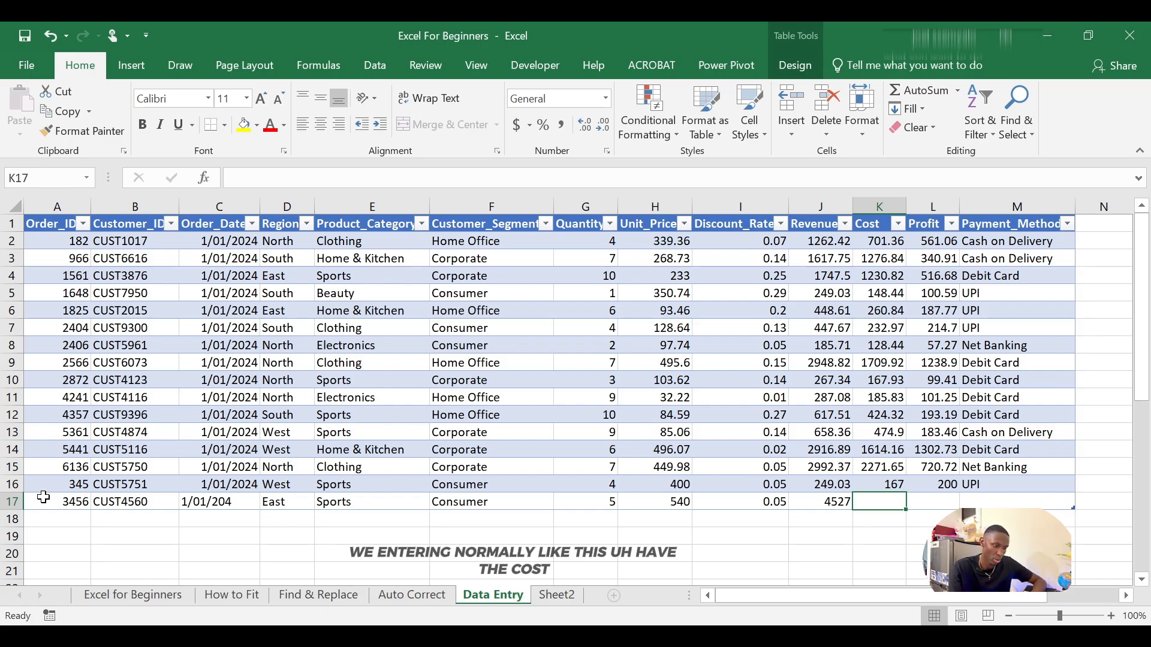
type("450")
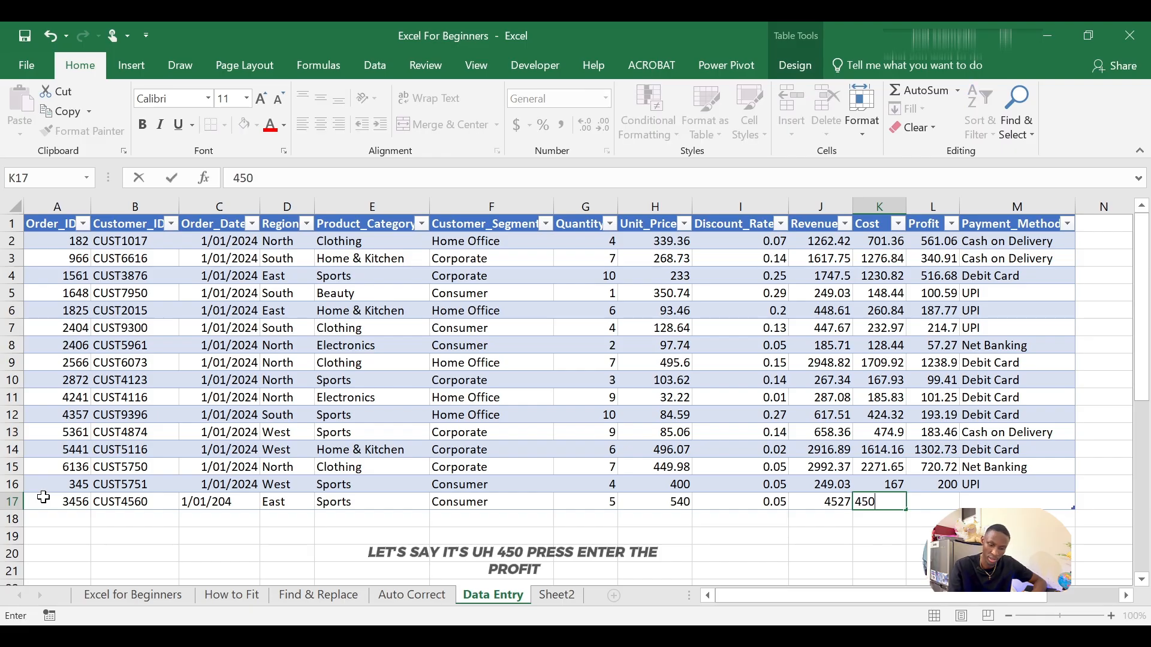
key("Tab")
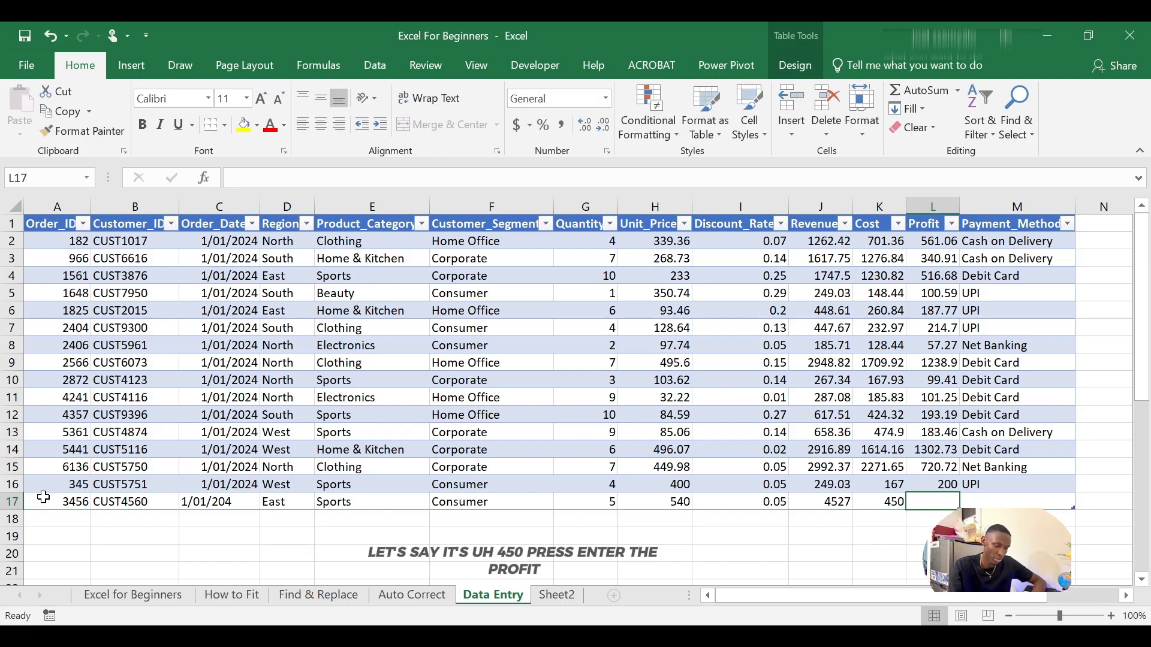
Step: Enter 400 as the profit and Debit Card as the payment method
type("400")
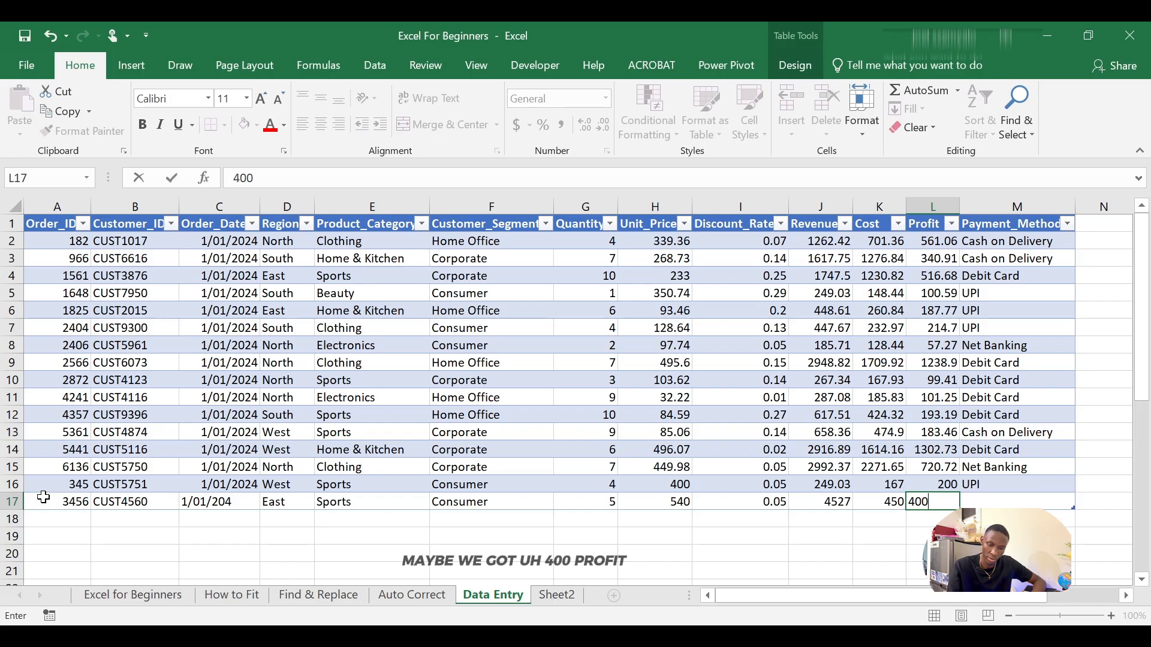
key("Tab")
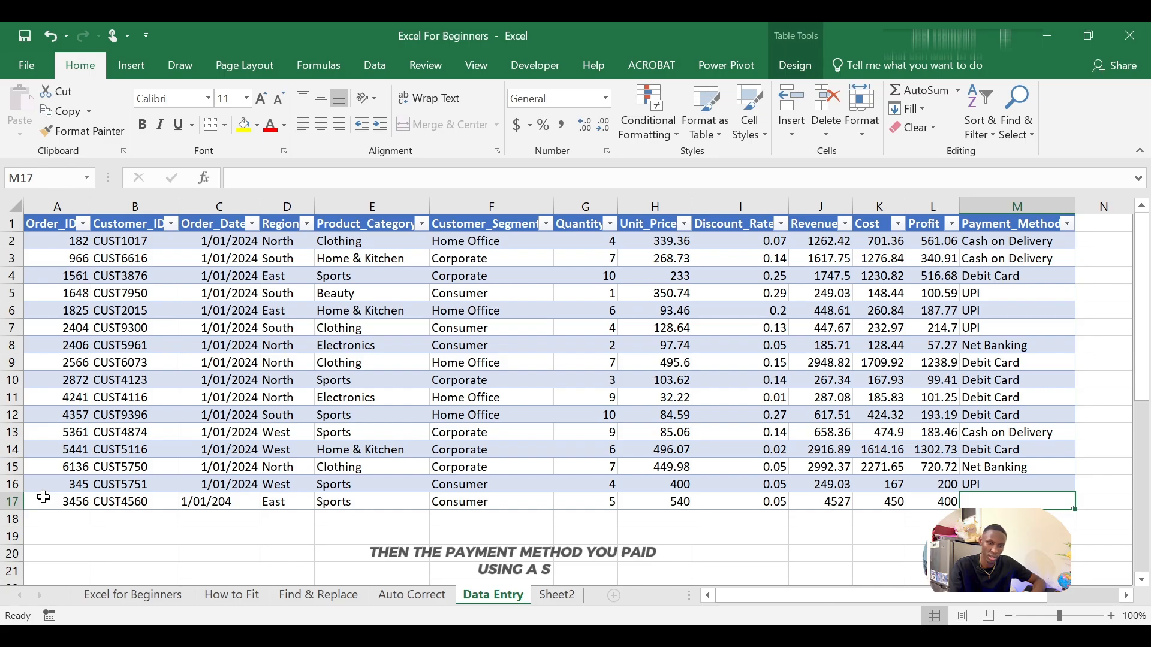
type("DEbit Card")
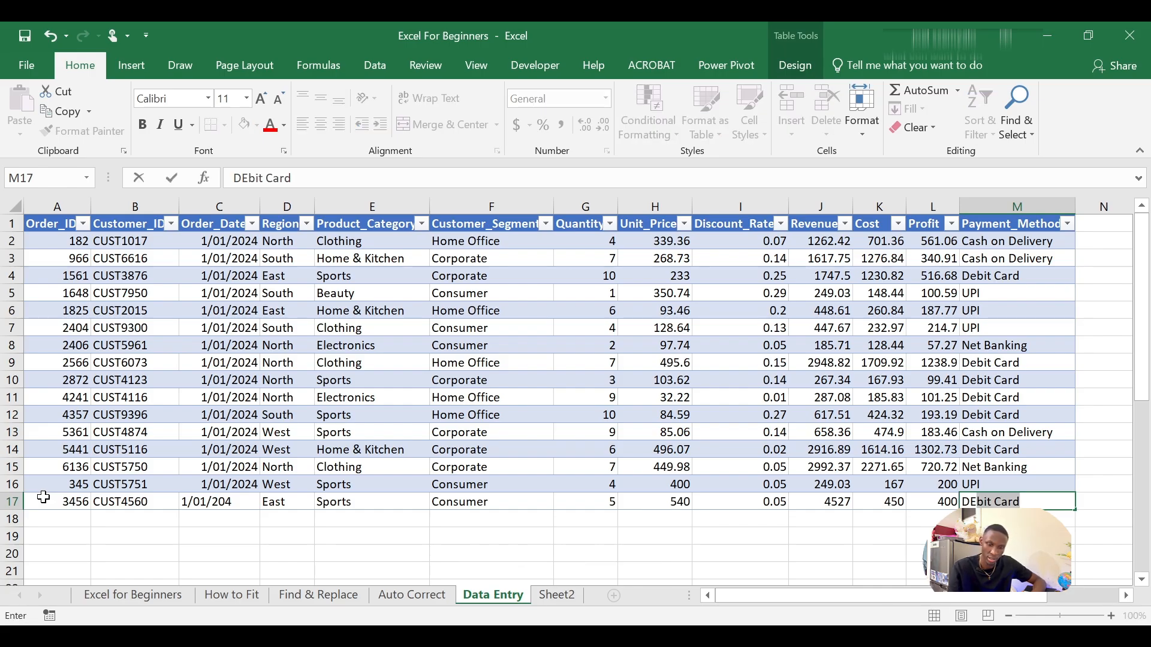
key("Tab")
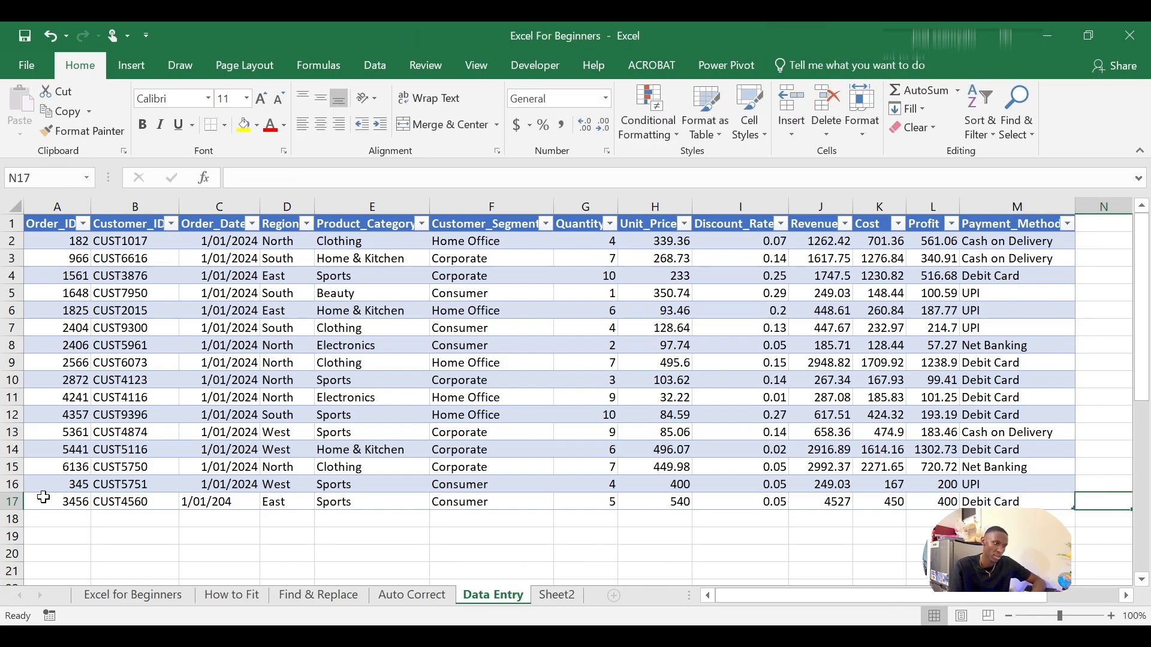
Step: Locate the mistyped order date in the new row and open it for in-cell editing without changing it
key("Left")
key("Left")
key("Left")
key("Left")
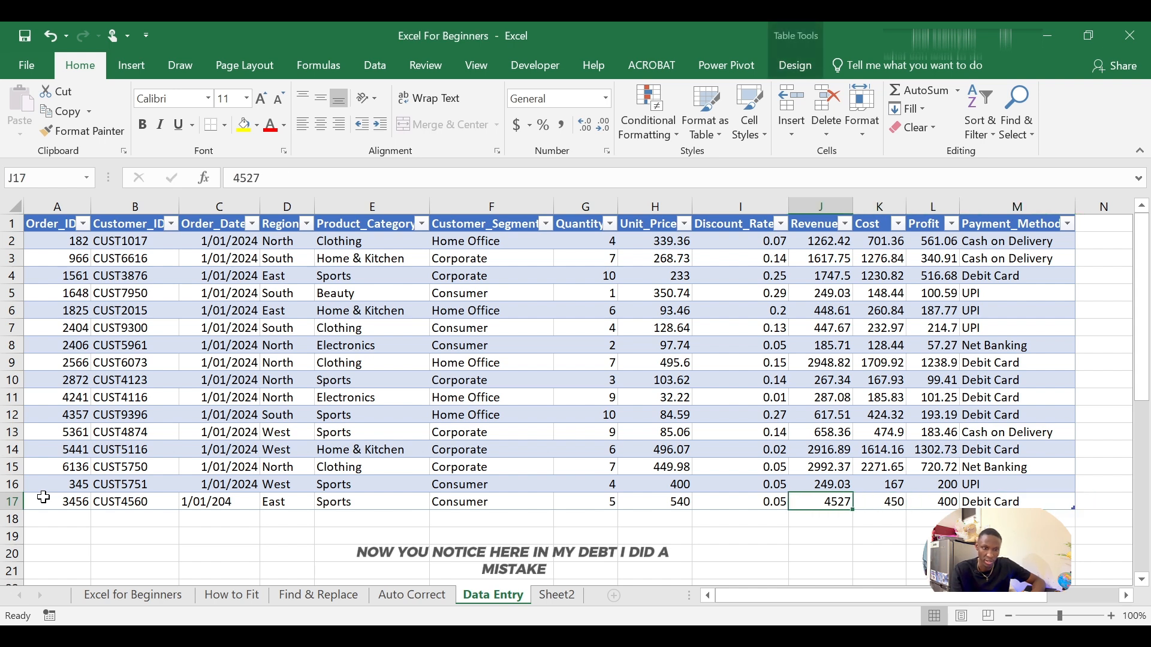
key("Left")
key("Left")
key("Left")
key("Left")
key("Left")
key("Left")
key("Left")
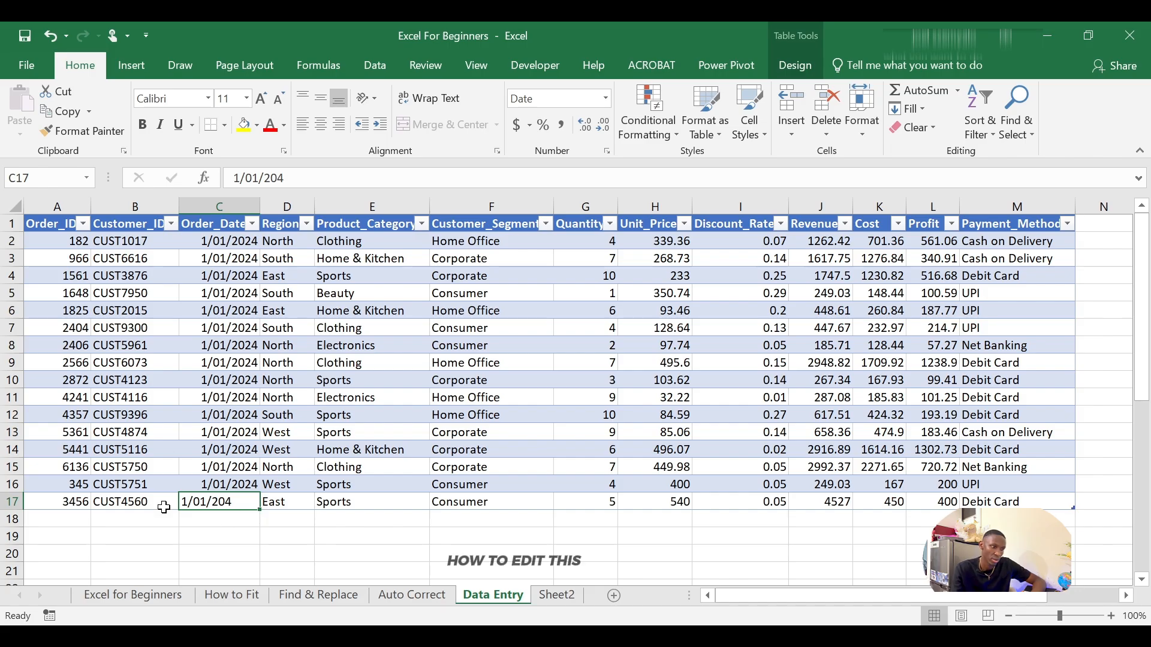
left_click(230, 524)
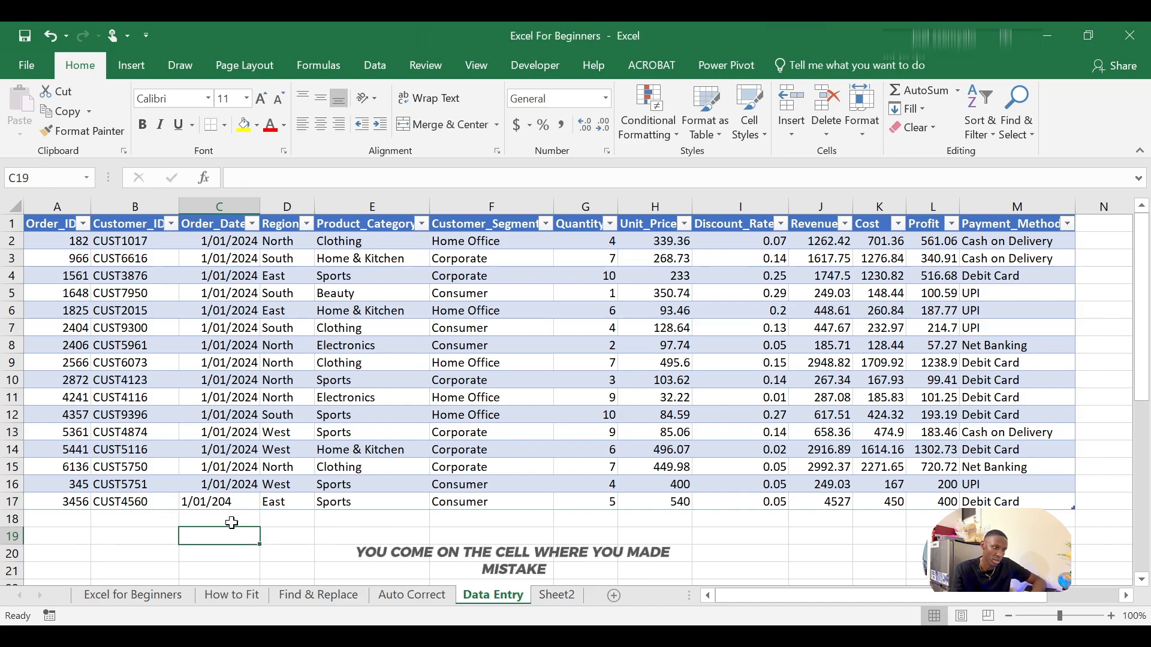
left_click(217, 503)
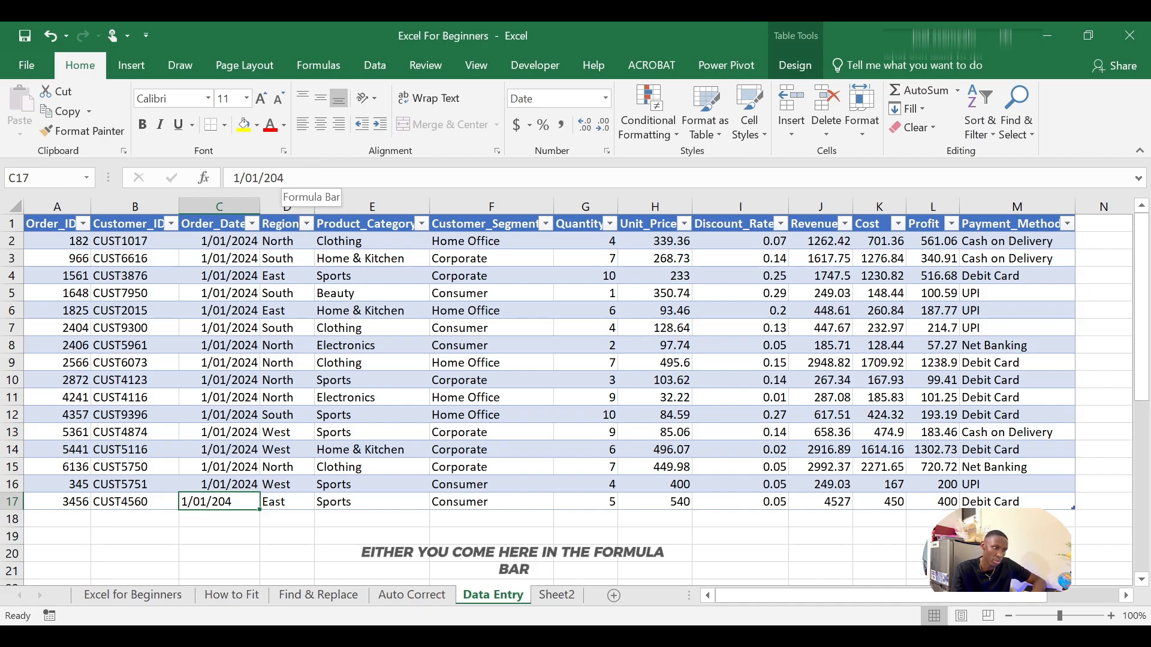
double_click(244, 497)
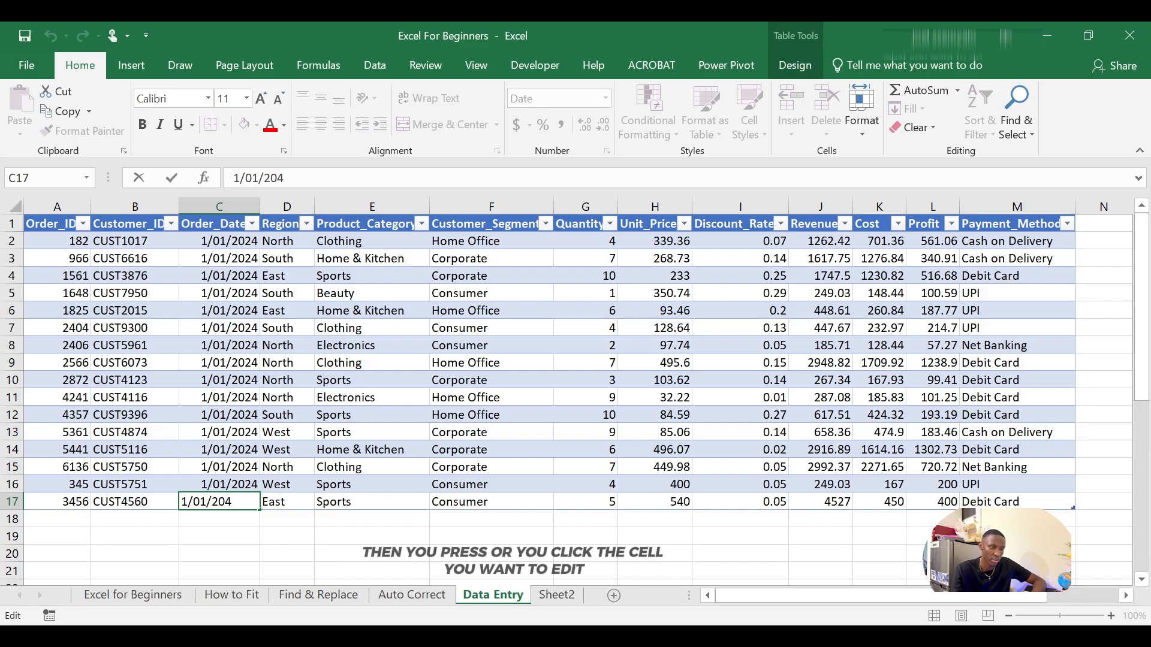
key("Return")
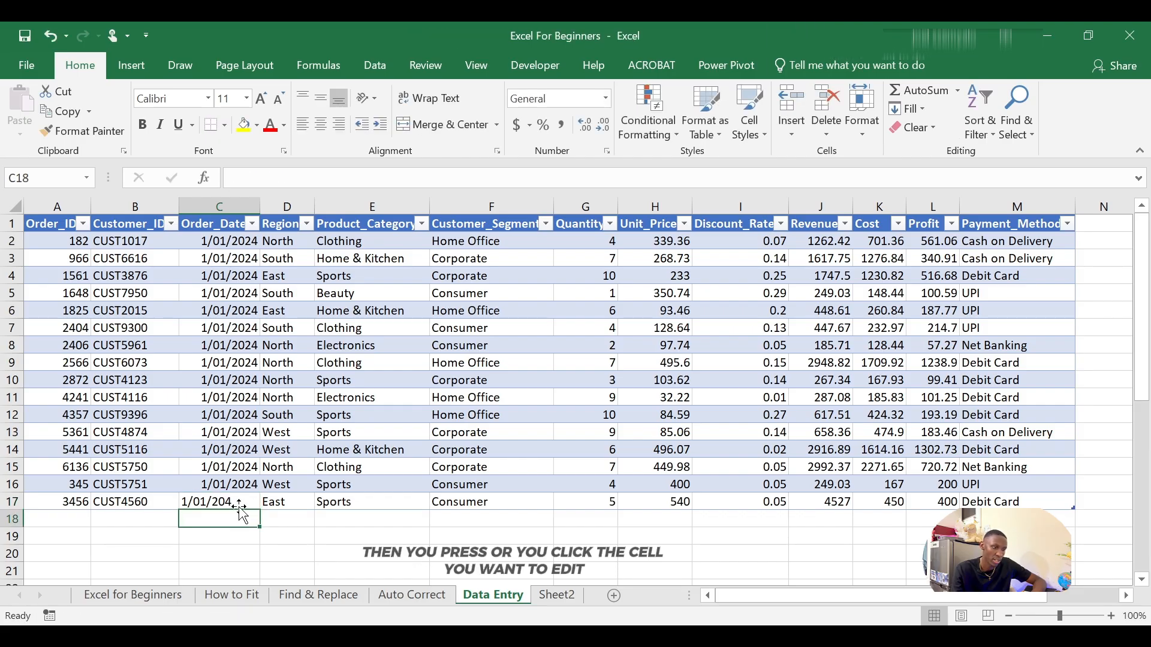
Step: Correct the new row's order date to 1/01/2024 by editing it in the formula bar
left_click(239, 505)
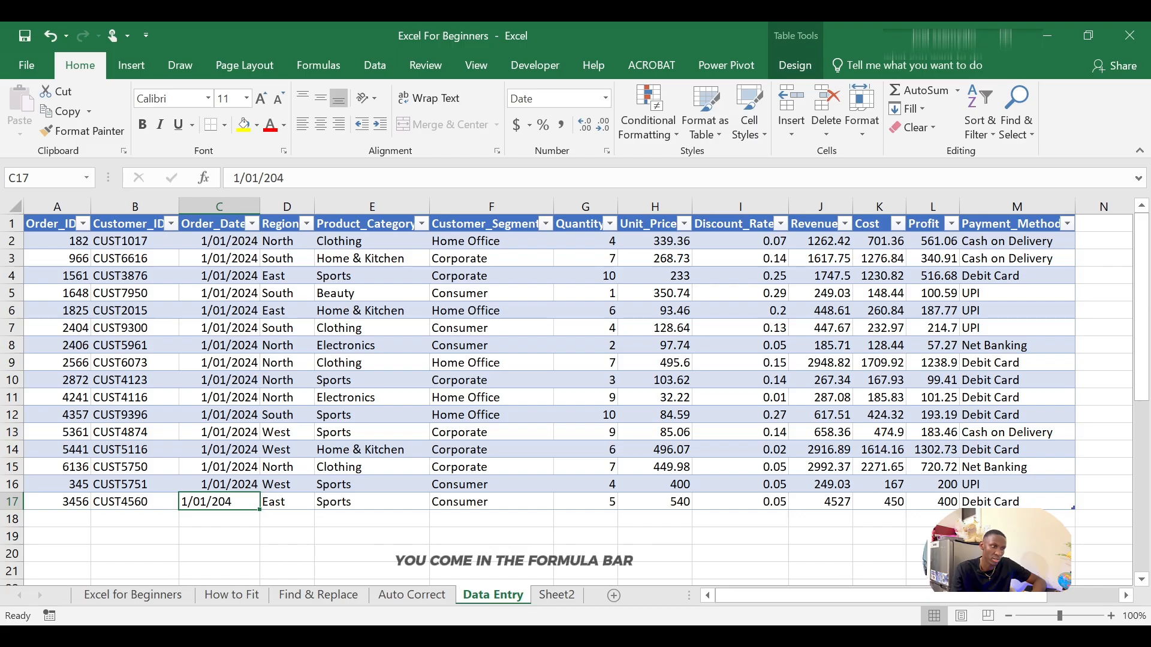
left_click(287, 178)
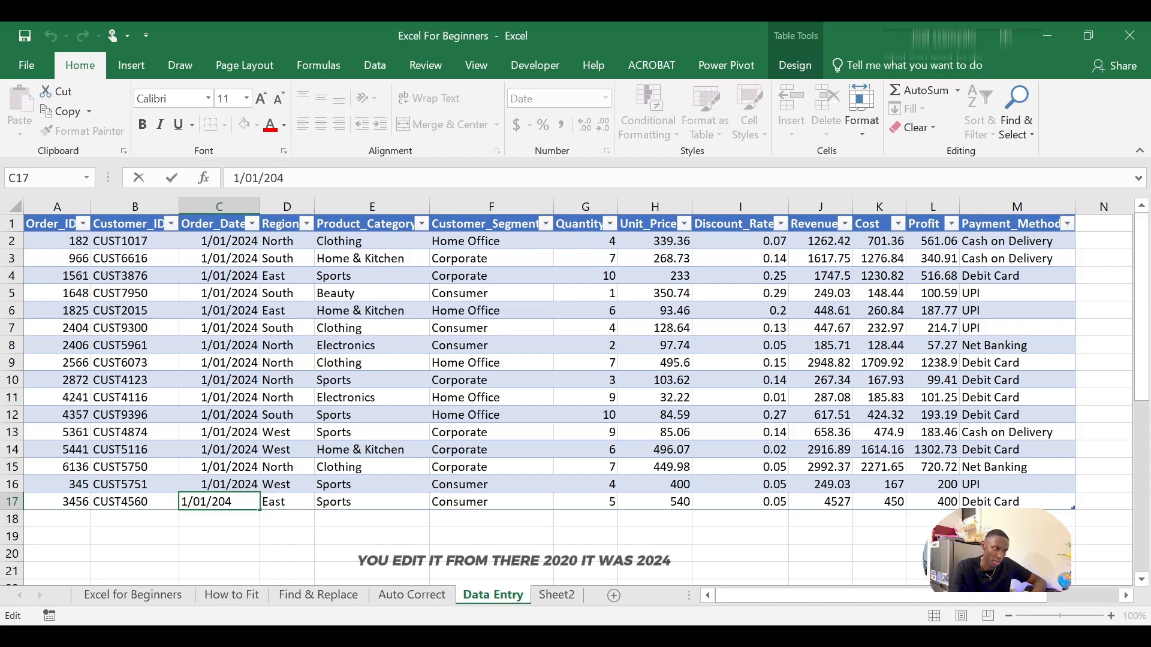
key("BackSpace")
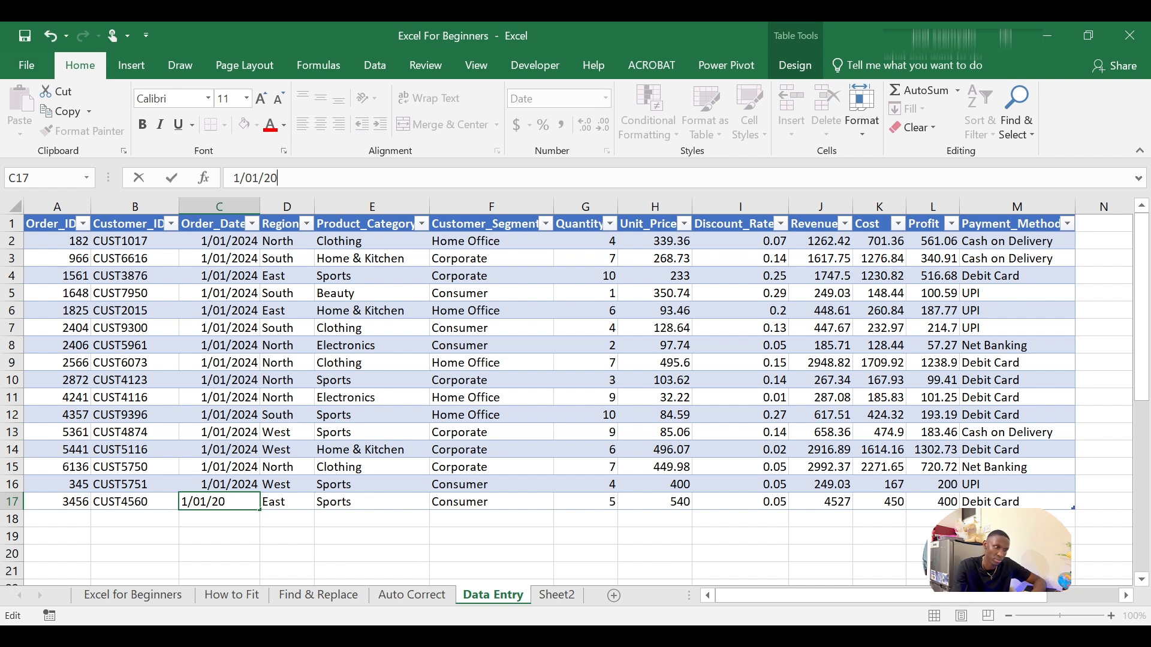
type("24")
key("Return")
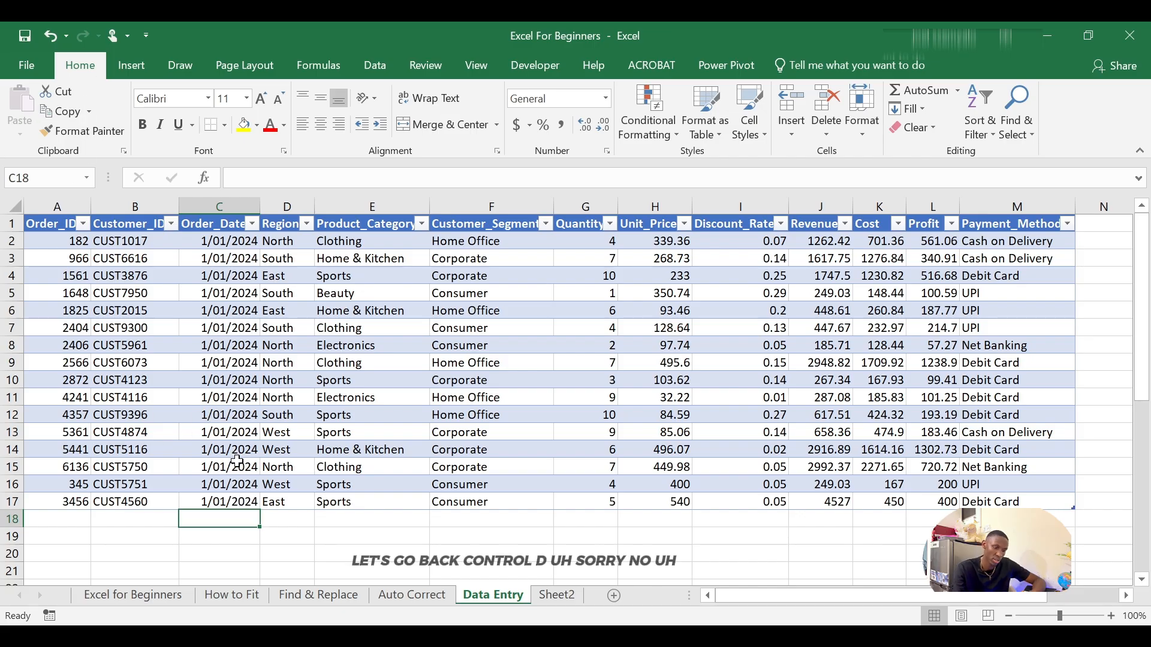
Step: Undo the order date correction
key("ctrl+d")
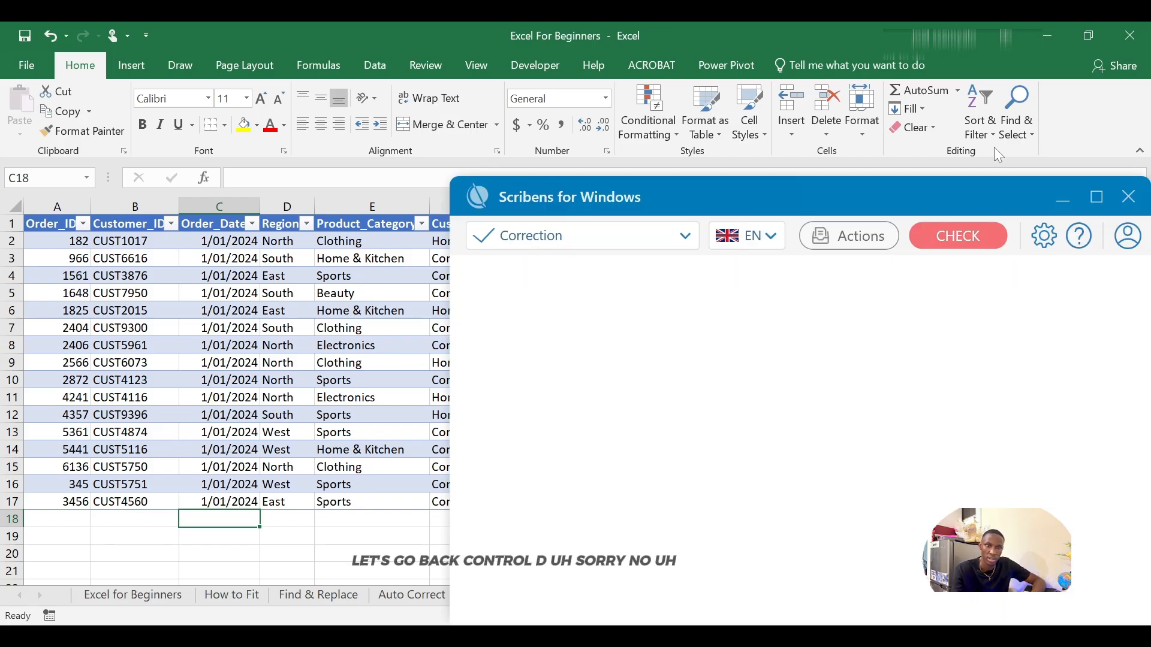
left_click(1128, 197)
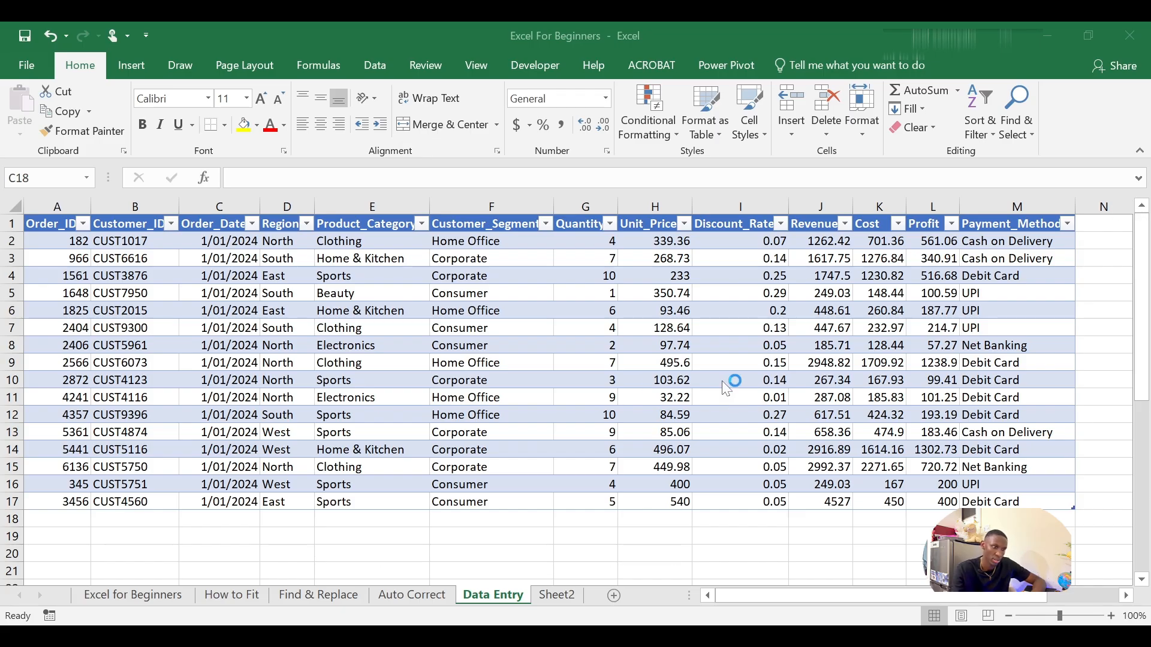
left_click(35, 28)
left_click(53, 34)
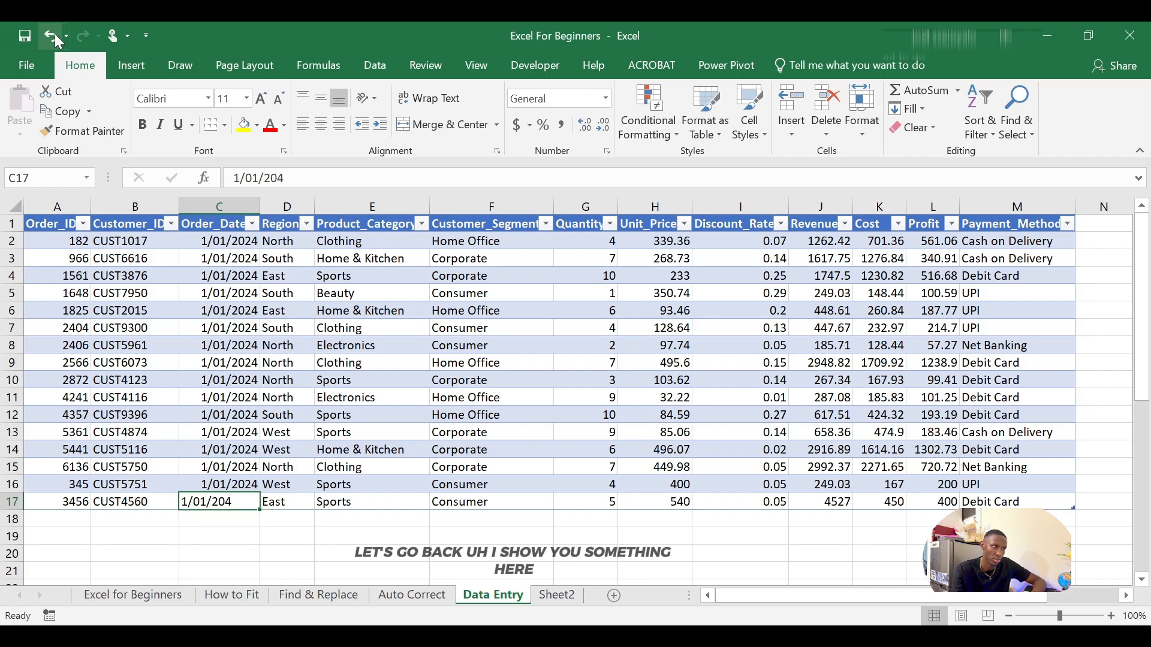
Step: Overwrite the new row's order date by entering 292 directly into the cell, then undo that entry
left_click_drag(270, 449, 237, 509)
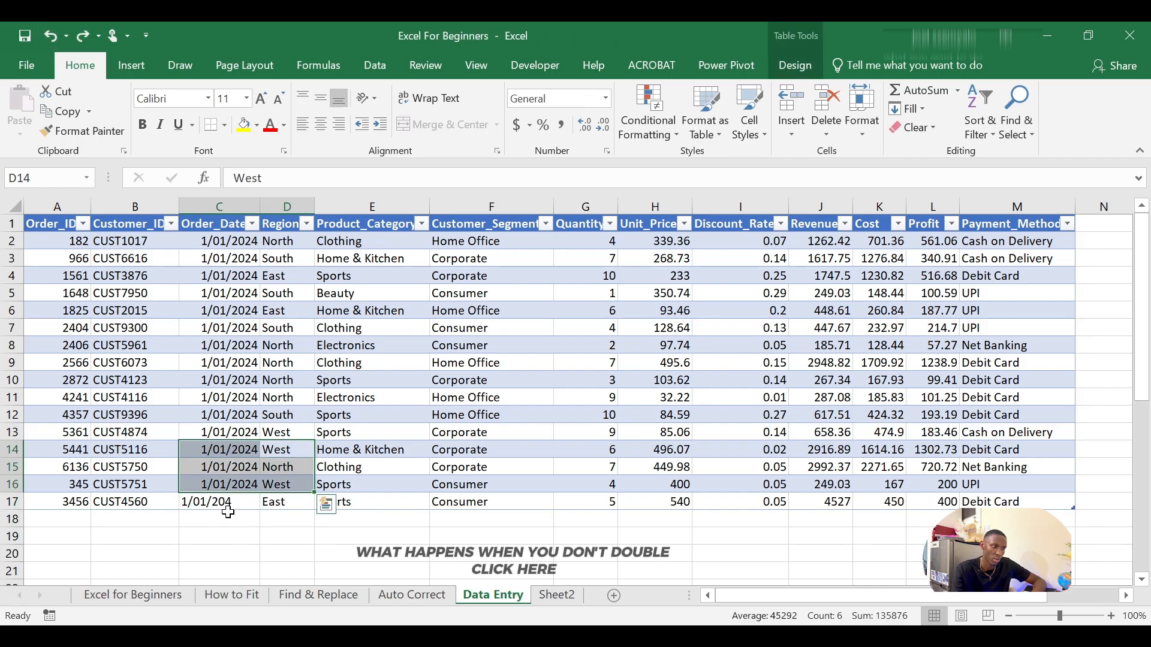
left_click(236, 512)
left_click(236, 504)
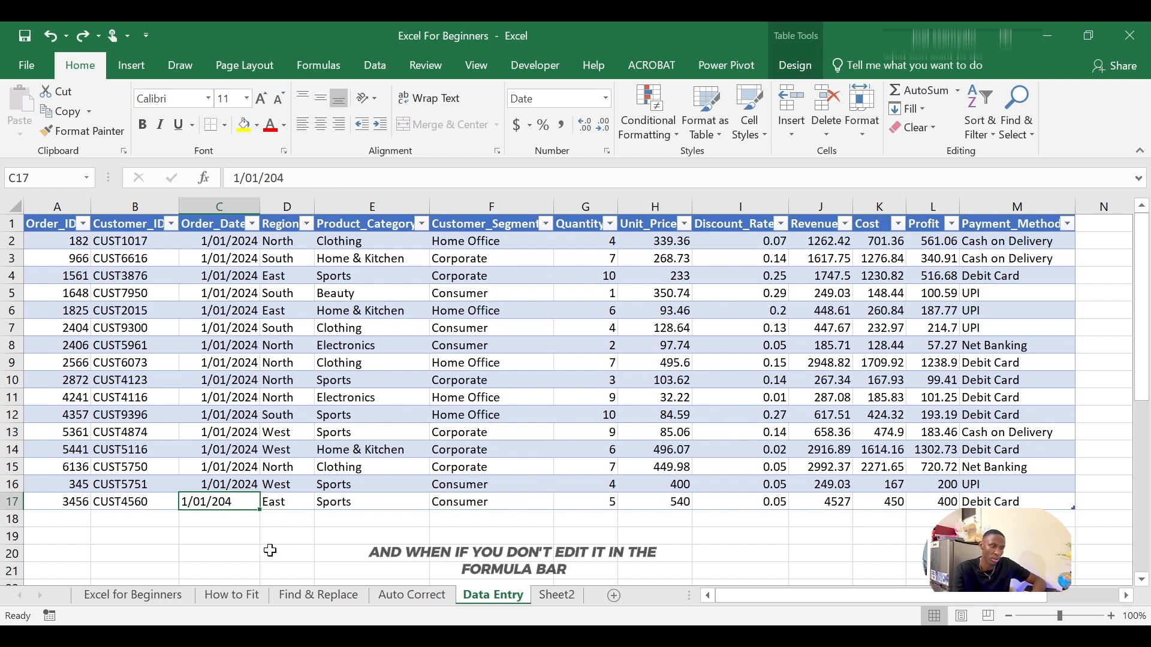
left_click(305, 522)
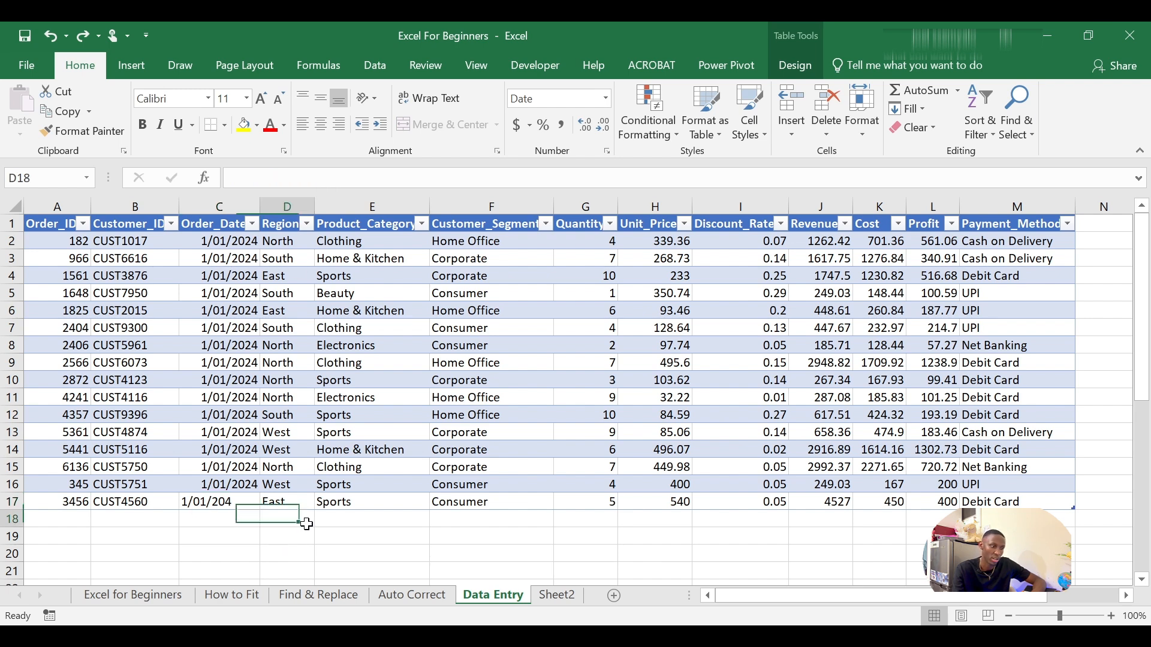
left_click(234, 502)
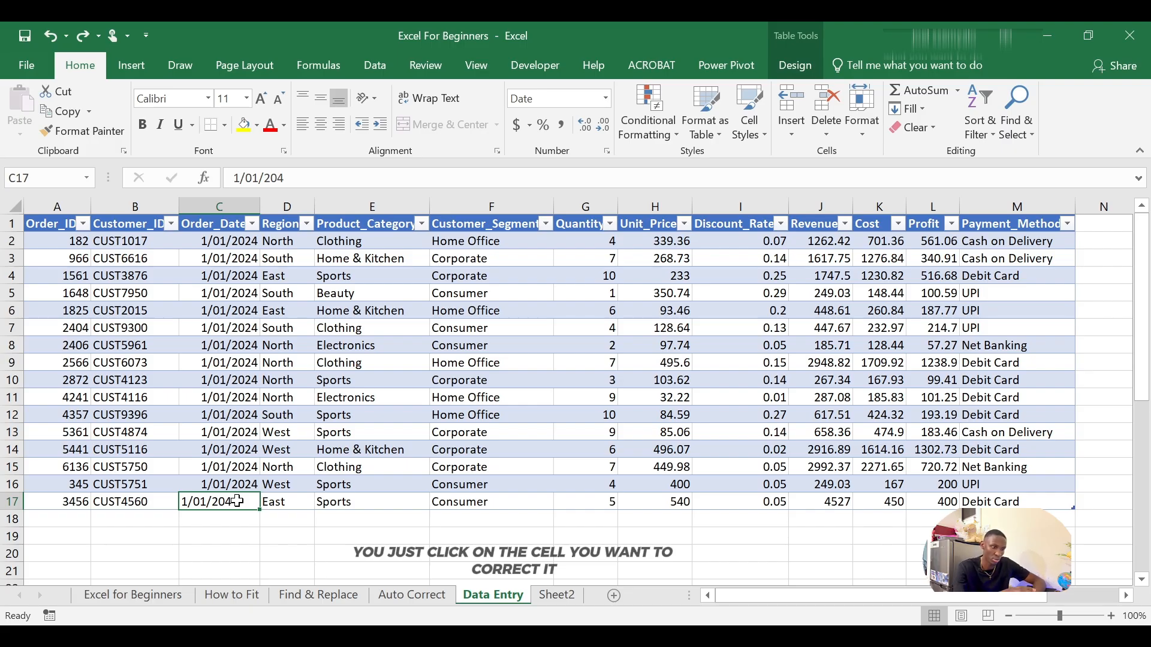
type("292")
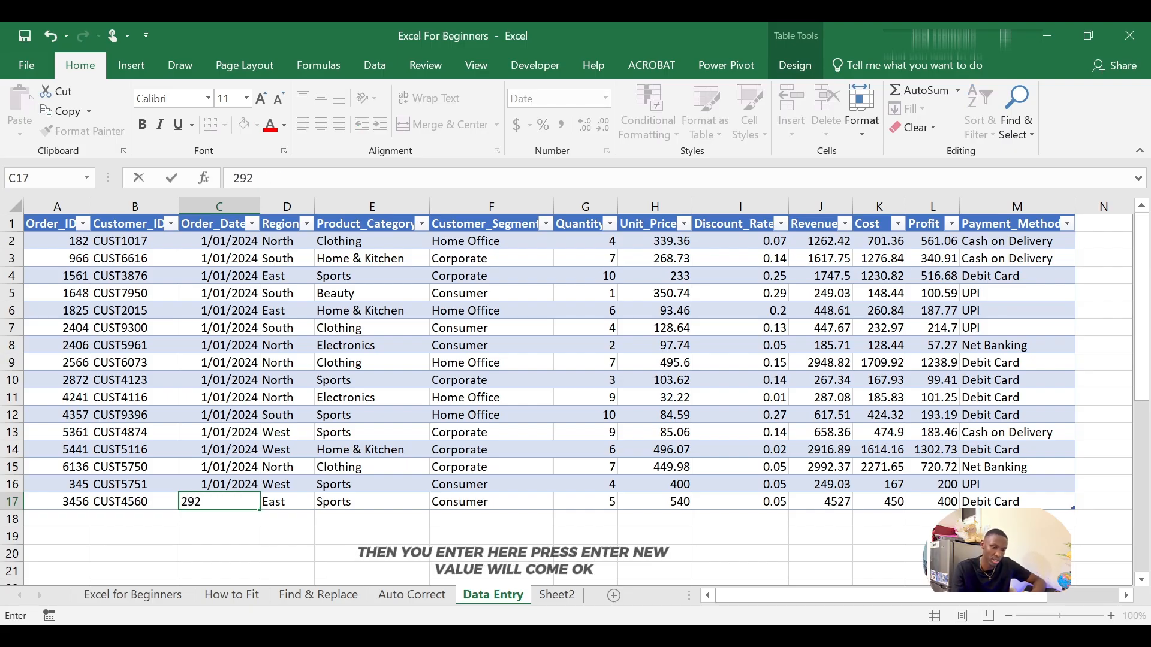
key("Return")
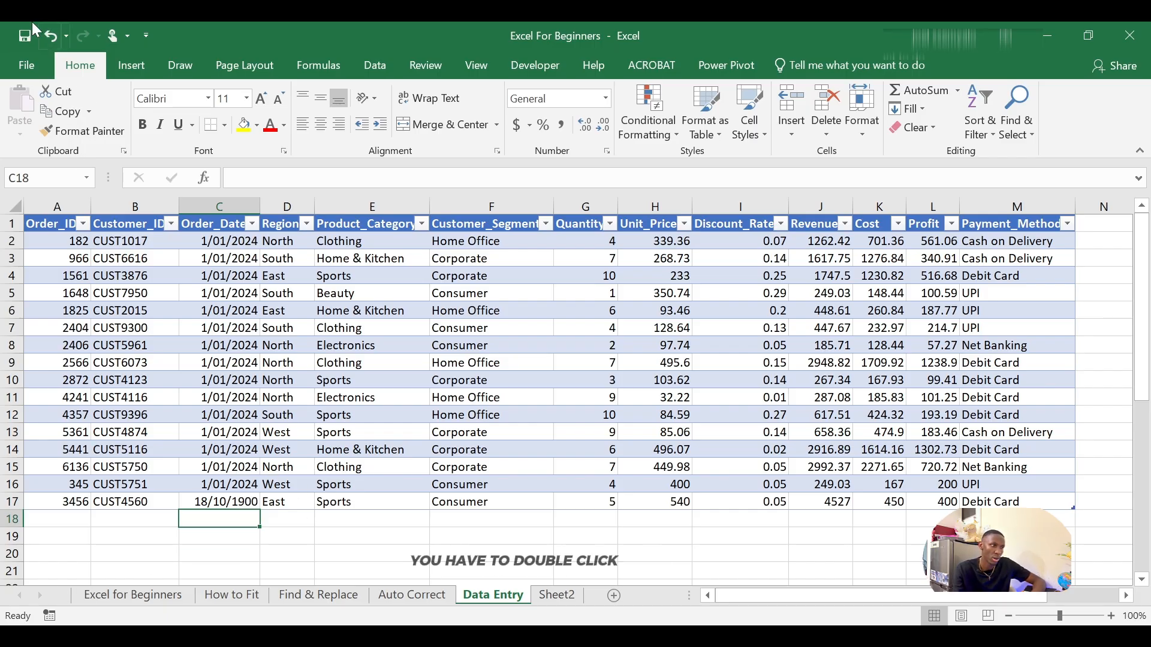
left_click(48, 37)
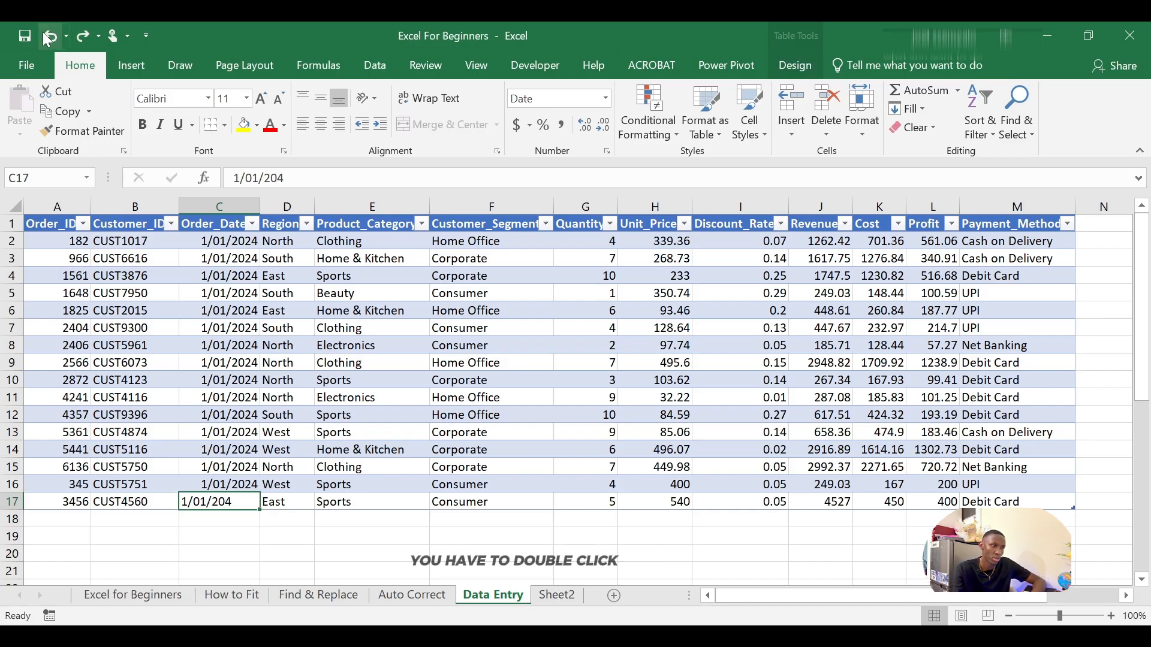
Step: Fix the new row's order date once more, entering 1/01/2024 through the formula bar
double_click(240, 502)
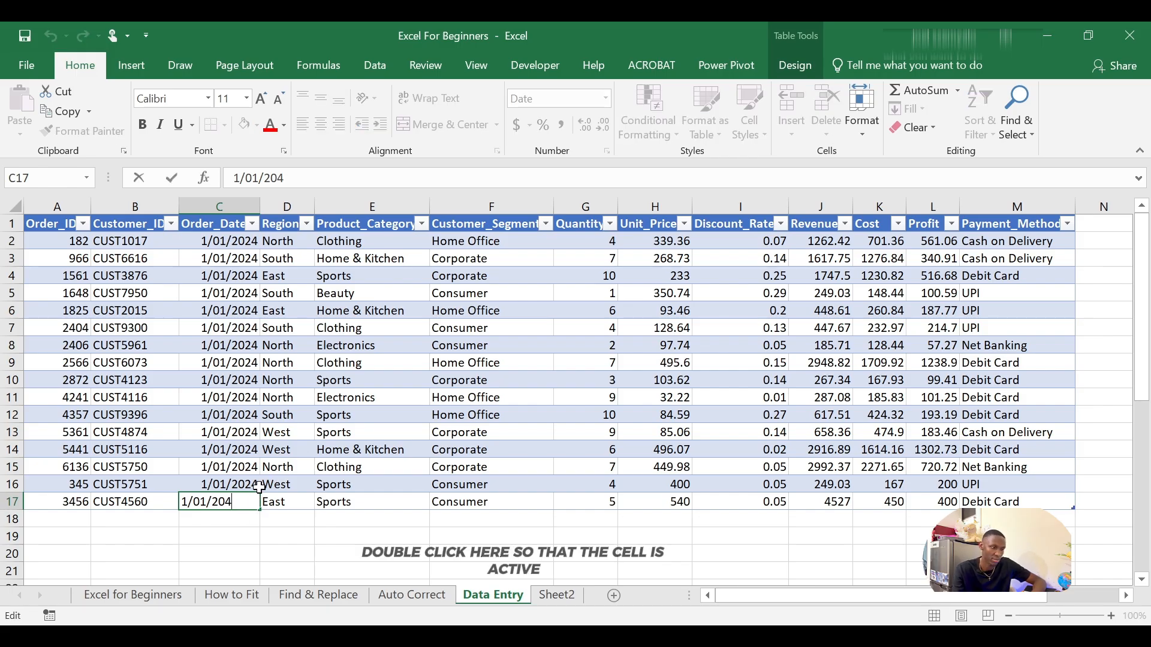
left_click(243, 531)
left_click(245, 505)
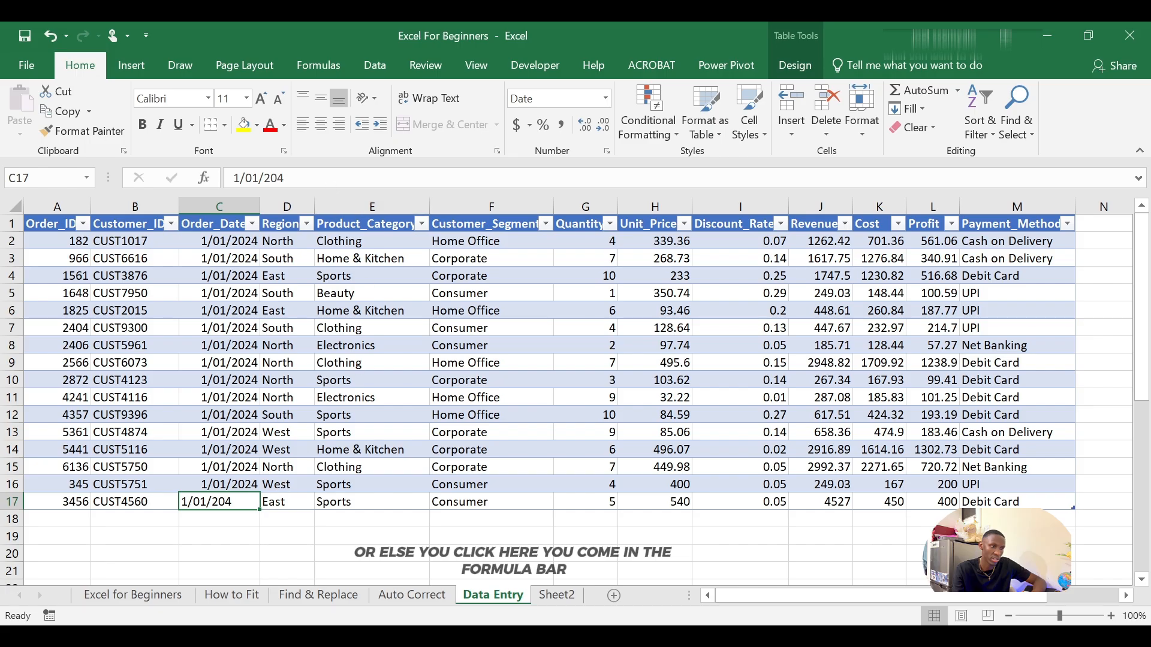
left_click(285, 177)
key("BackSpace")
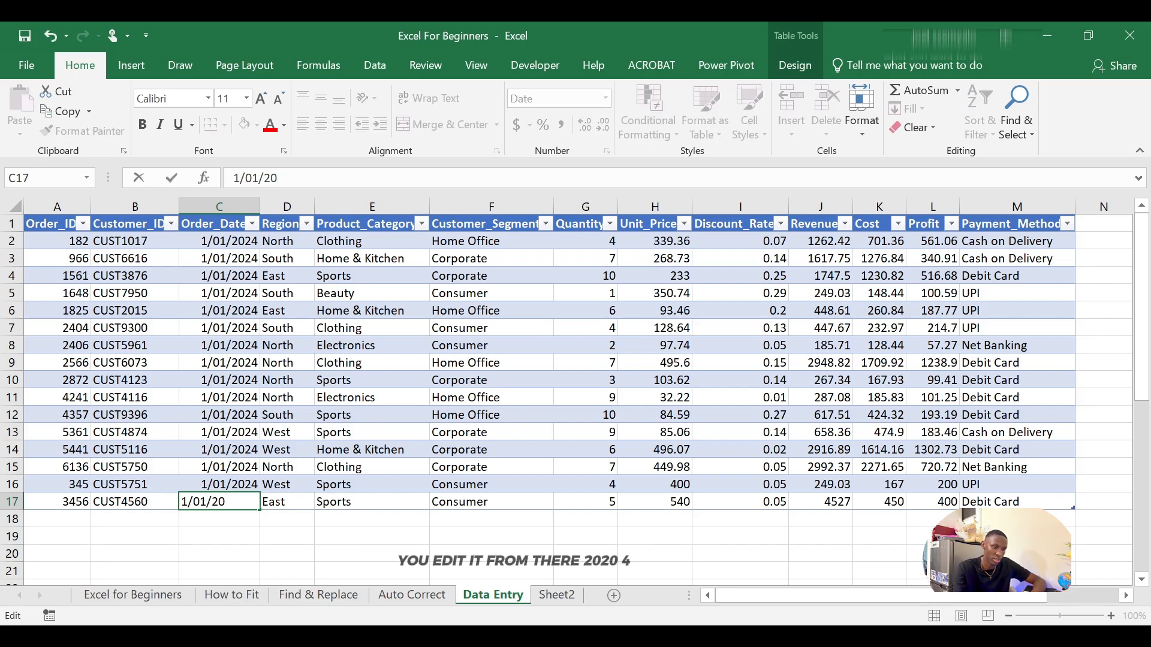
type("24")
key("Return")
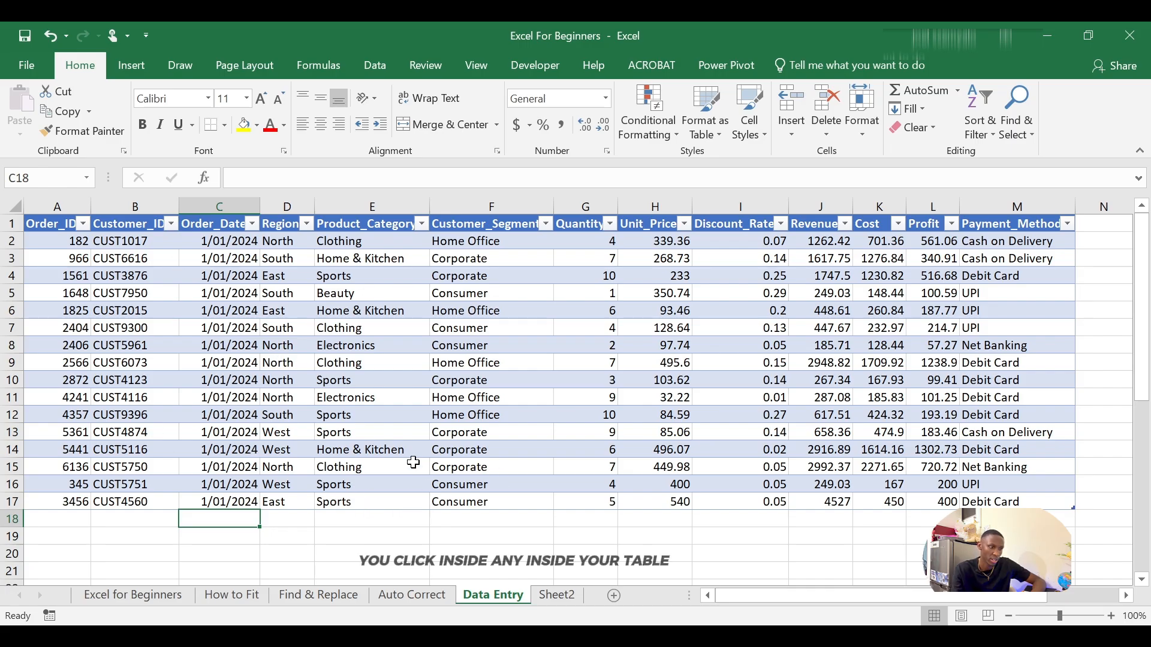
Step: Open the data entry form for the table from a table cell, then close it
left_click(365, 468)
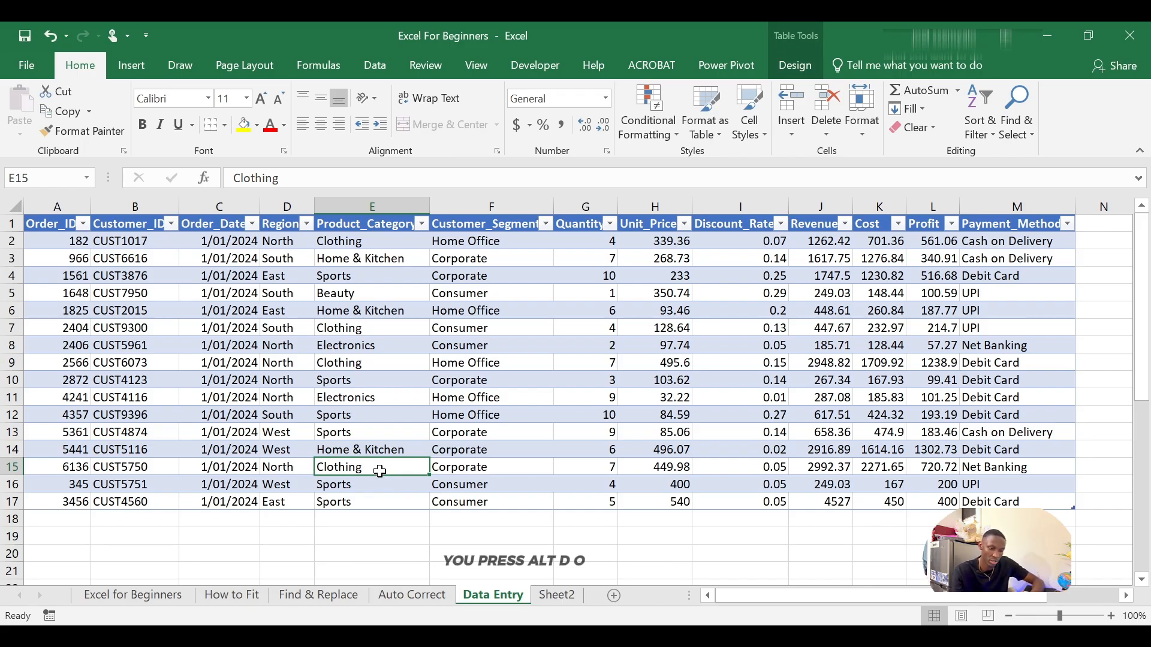
key("alt+d")
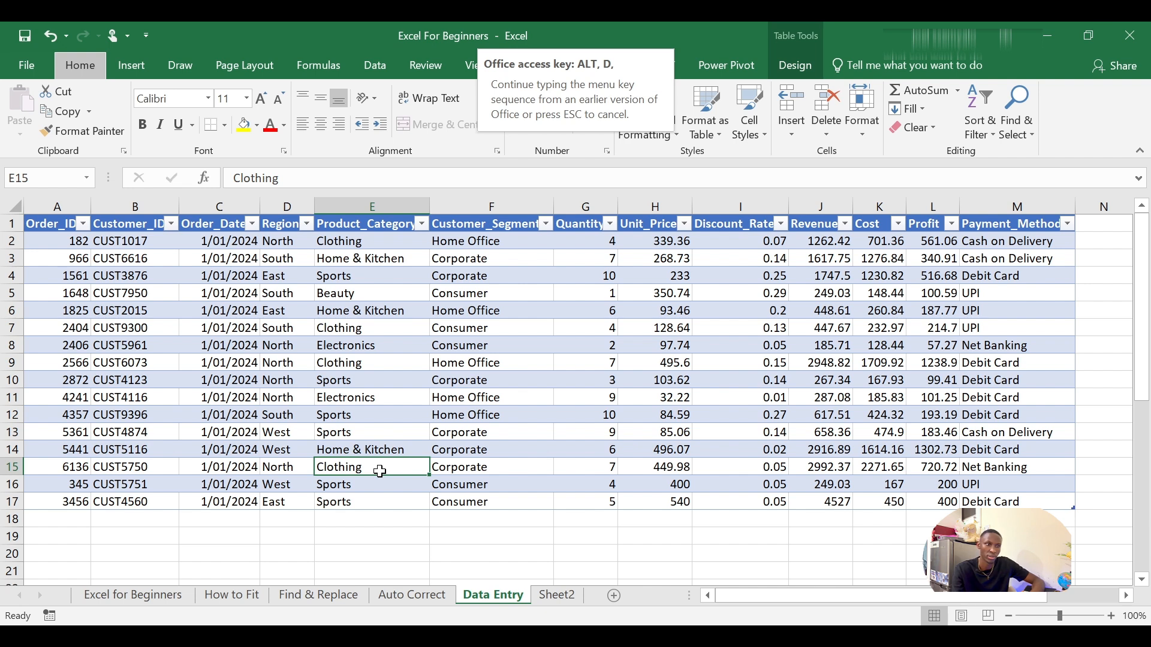
key("o")
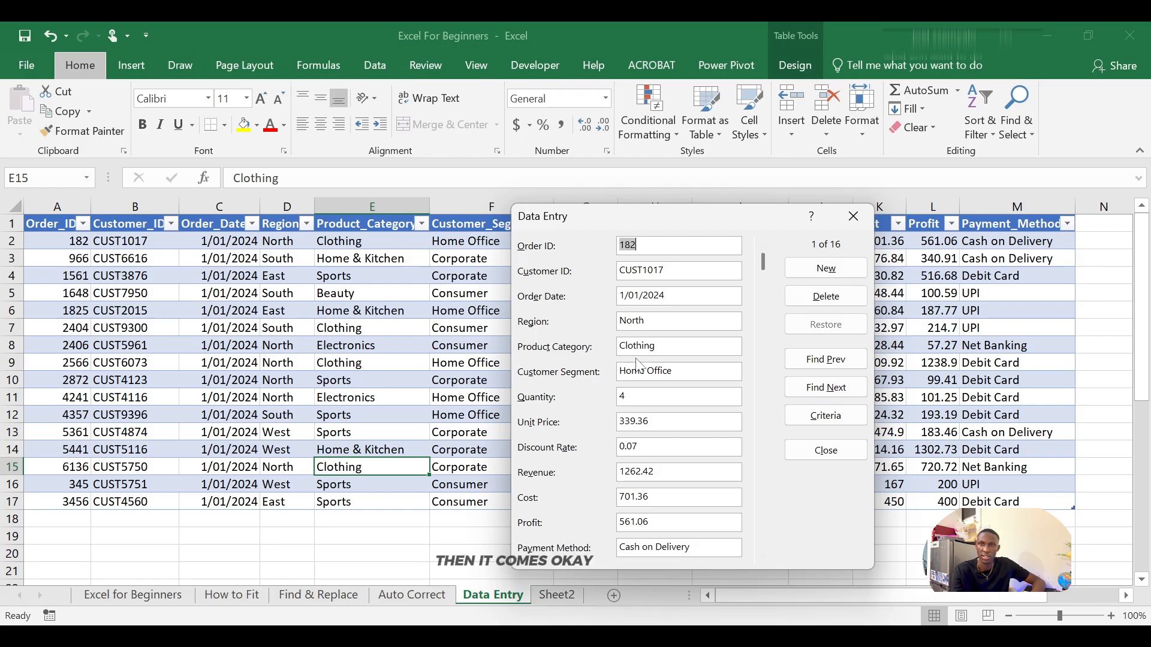
left_click(853, 216)
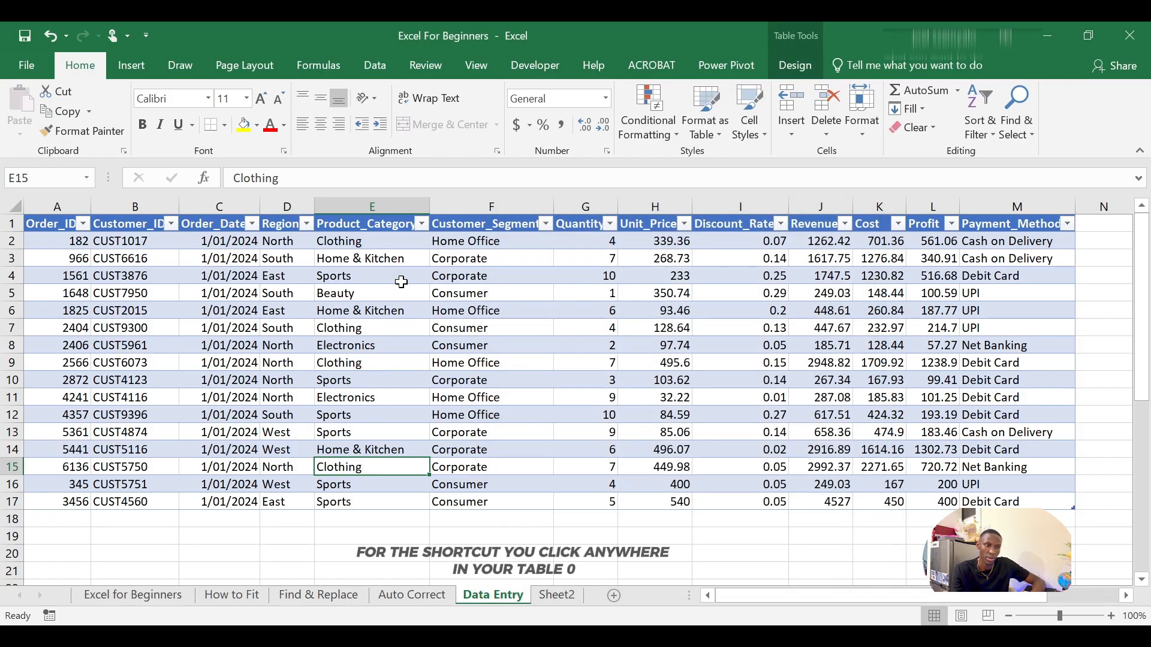
Step: Reopen the table's data entry form from another cell in the table and close it again
left_click(361, 447)
left_click(288, 445)
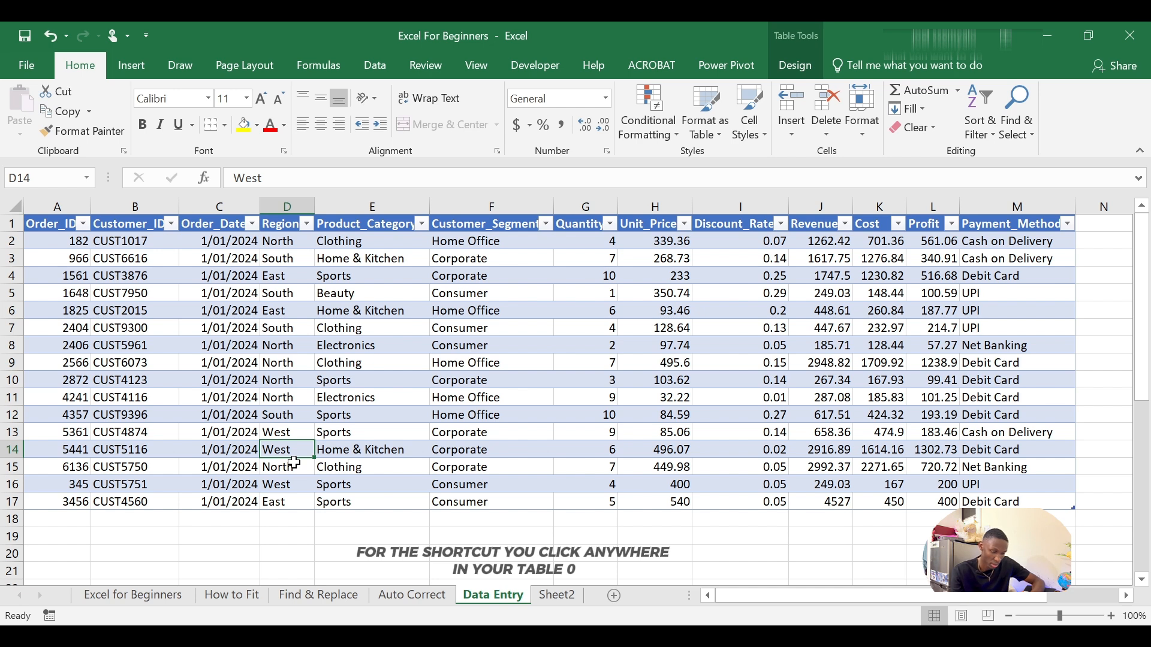
key("alt+d")
key("o")
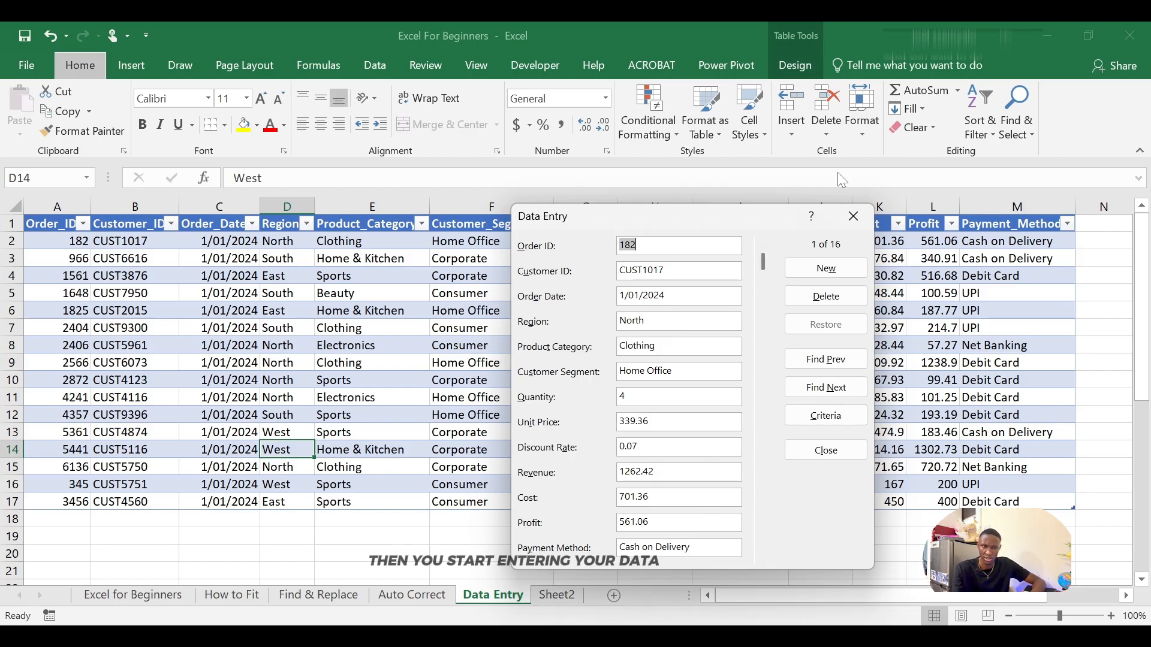
left_click(853, 216)
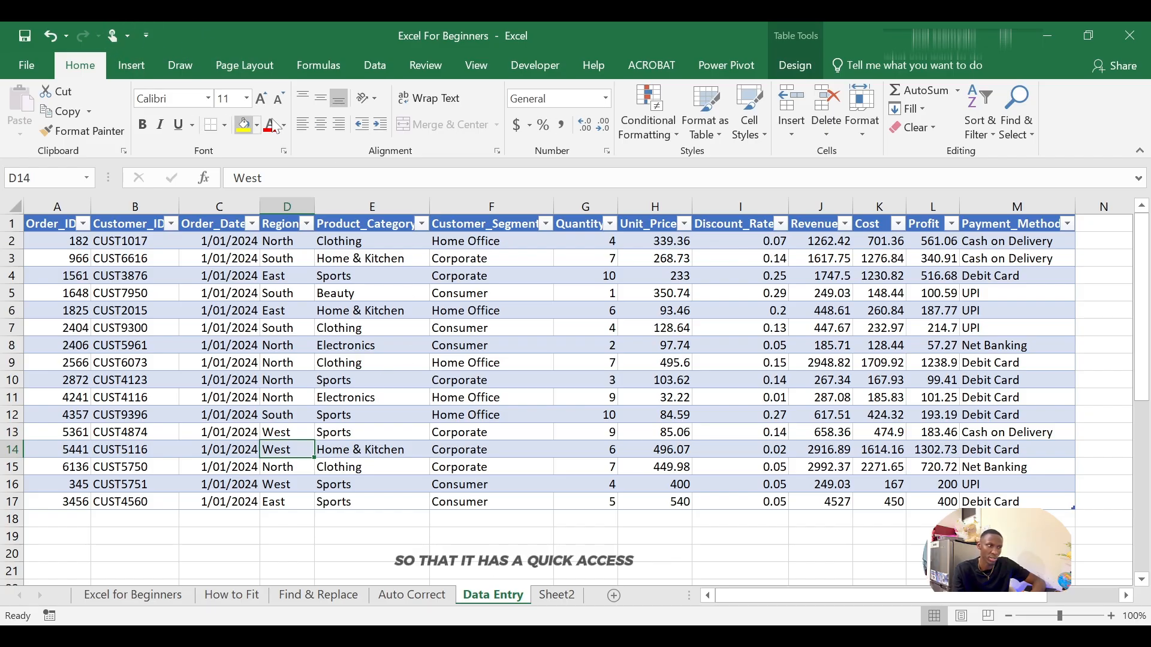
Step: Add the Form command from All Commands to the Quick Access Toolbar and confirm the options
left_click(149, 39)
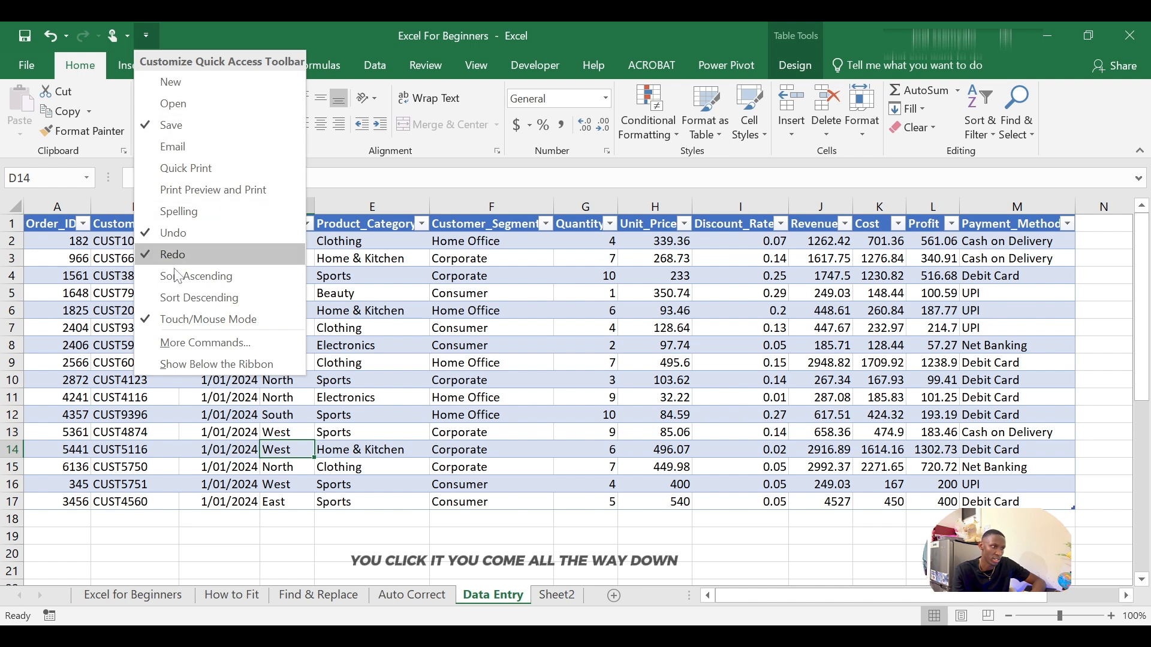
left_click(187, 343)
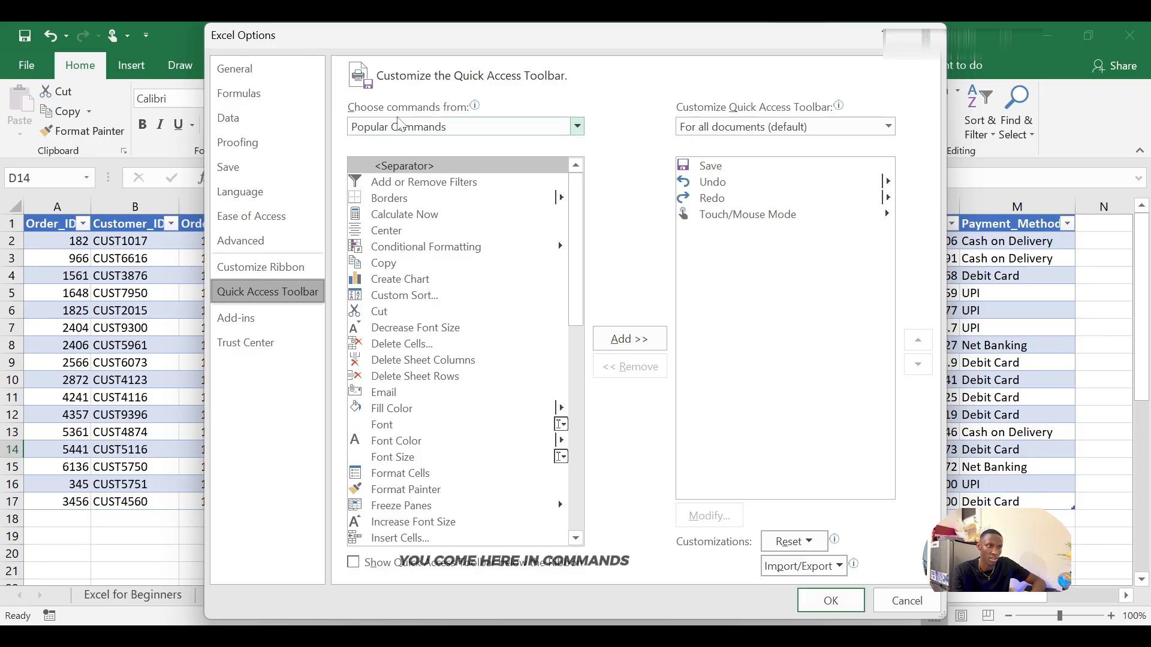
left_click(577, 126)
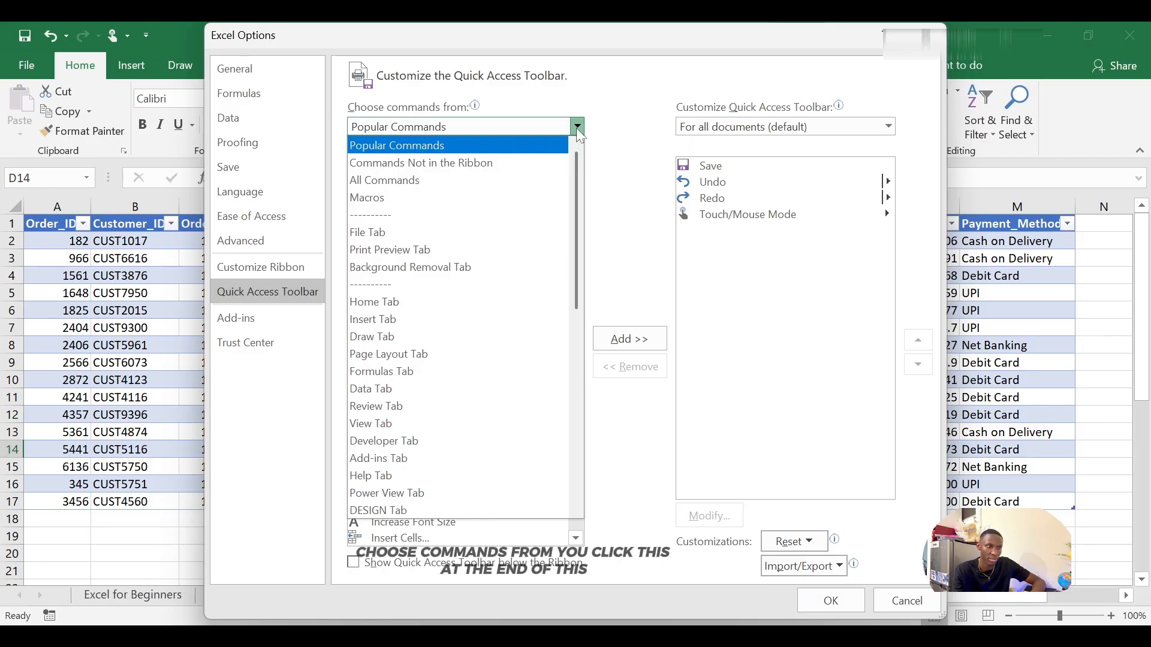
left_click(427, 182)
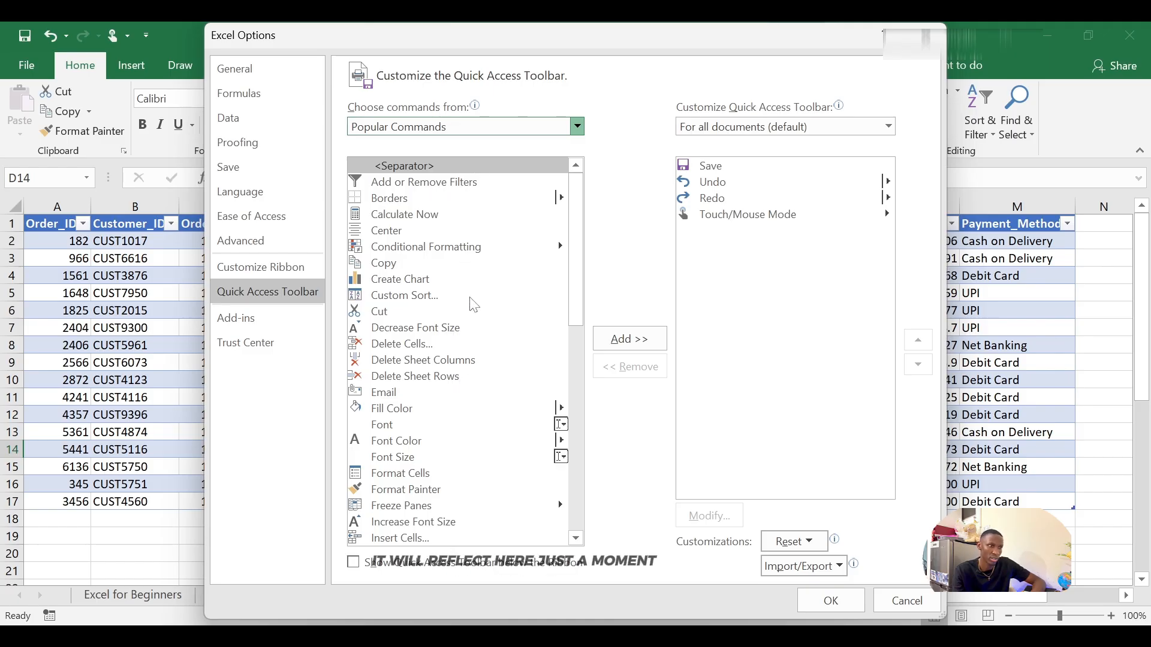
scroll(472, 308, "up", 3)
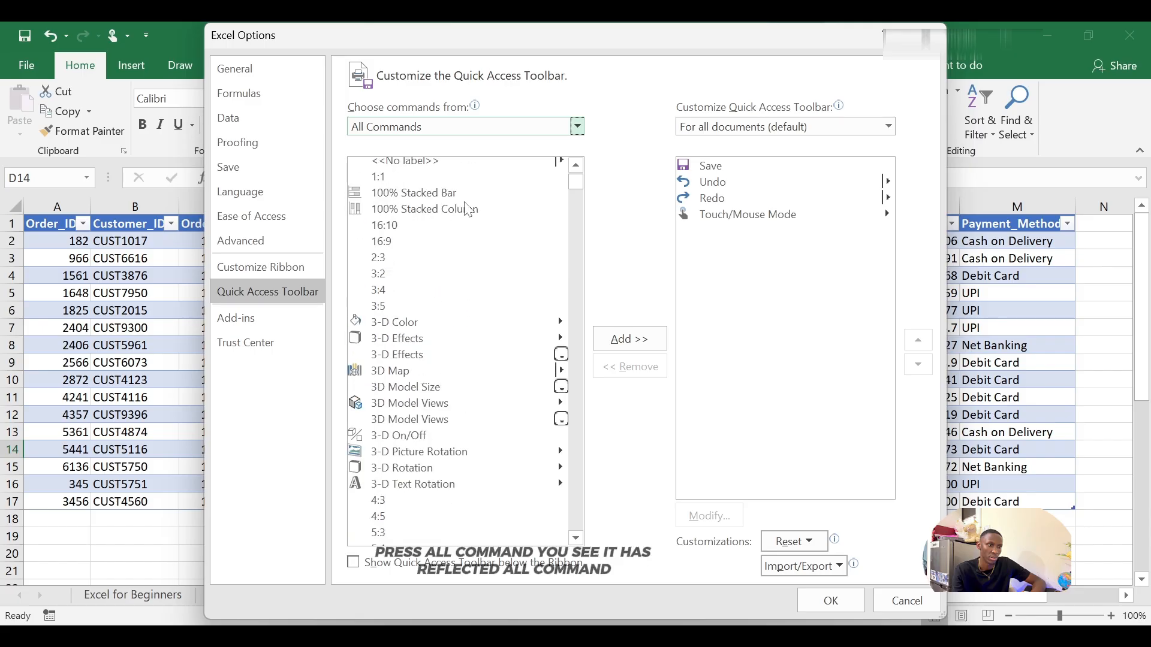
scroll(469, 267, "down", 4)
scroll(471, 246, "up", 4)
scroll(449, 296, "down", 4)
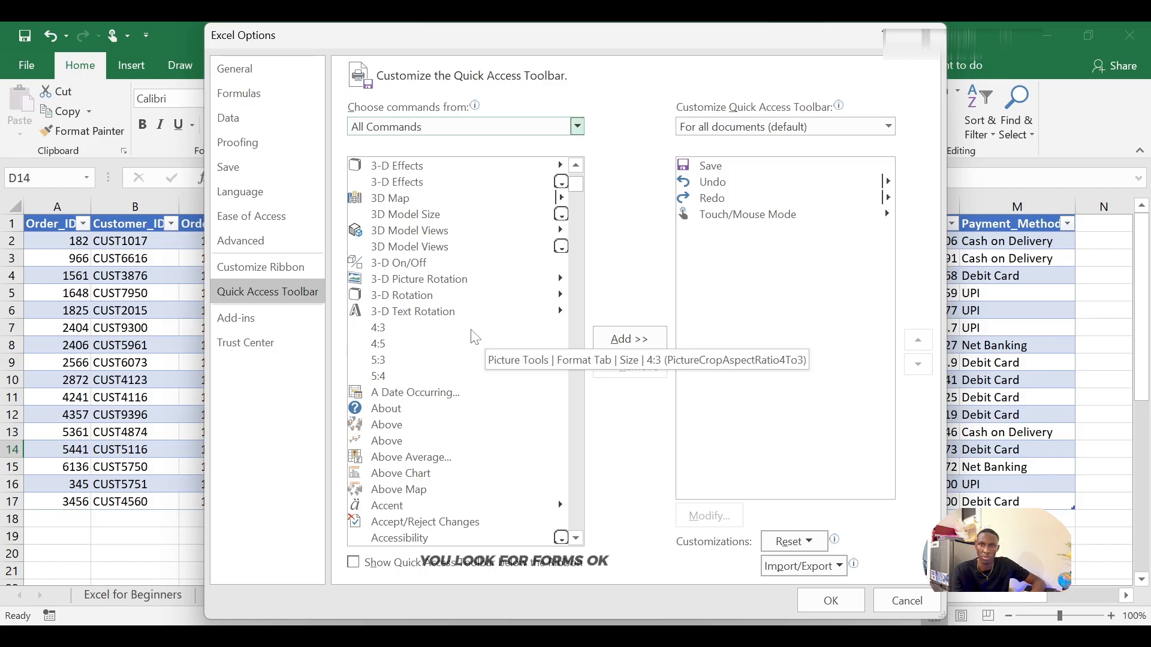
scroll(480, 278, "down", 1)
left_click_drag(575, 188, 584, 306)
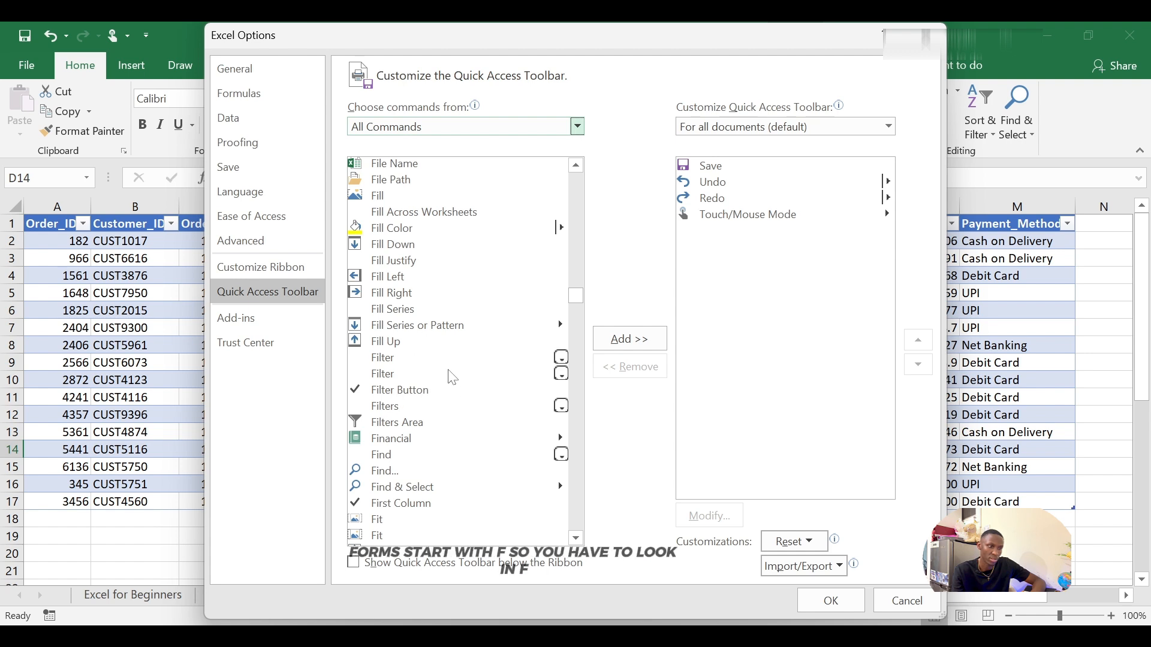
scroll(449, 371, "down", 2)
scroll(450, 372, "down", 3)
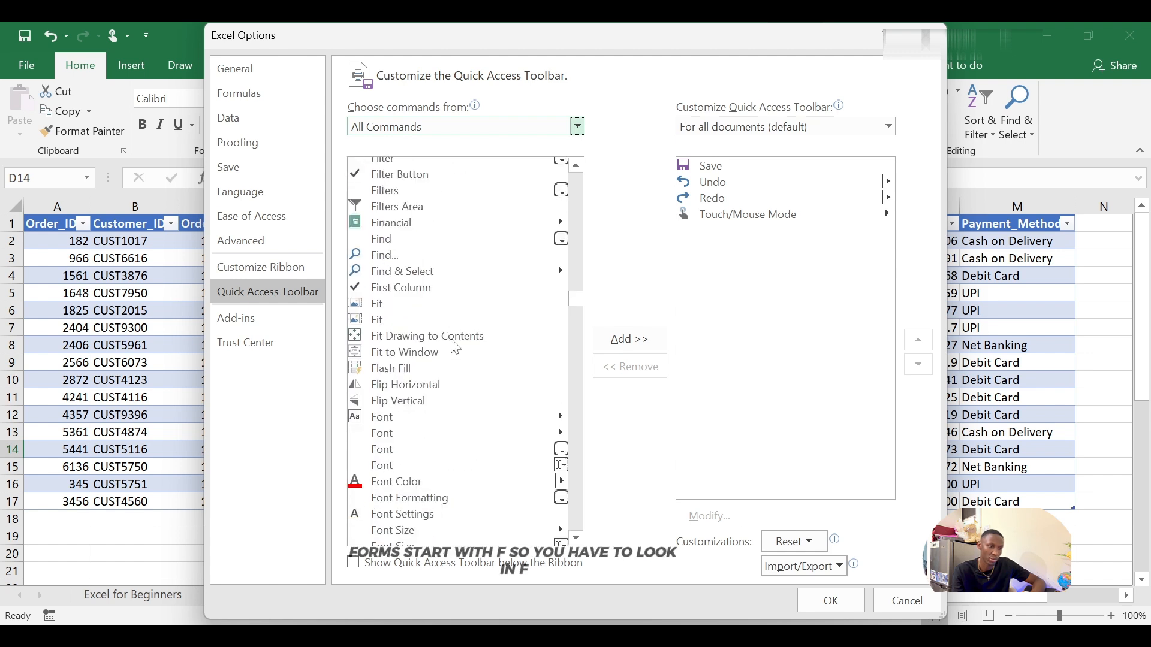
scroll(455, 346, "down", 5)
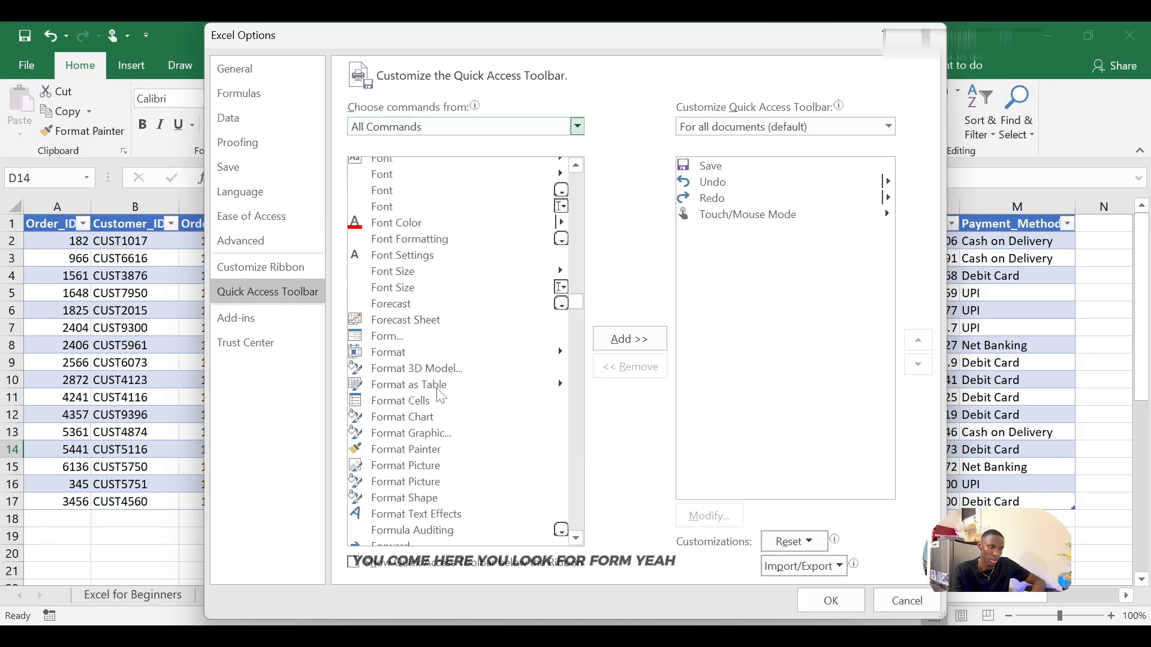
scroll(437, 365, "down", 1)
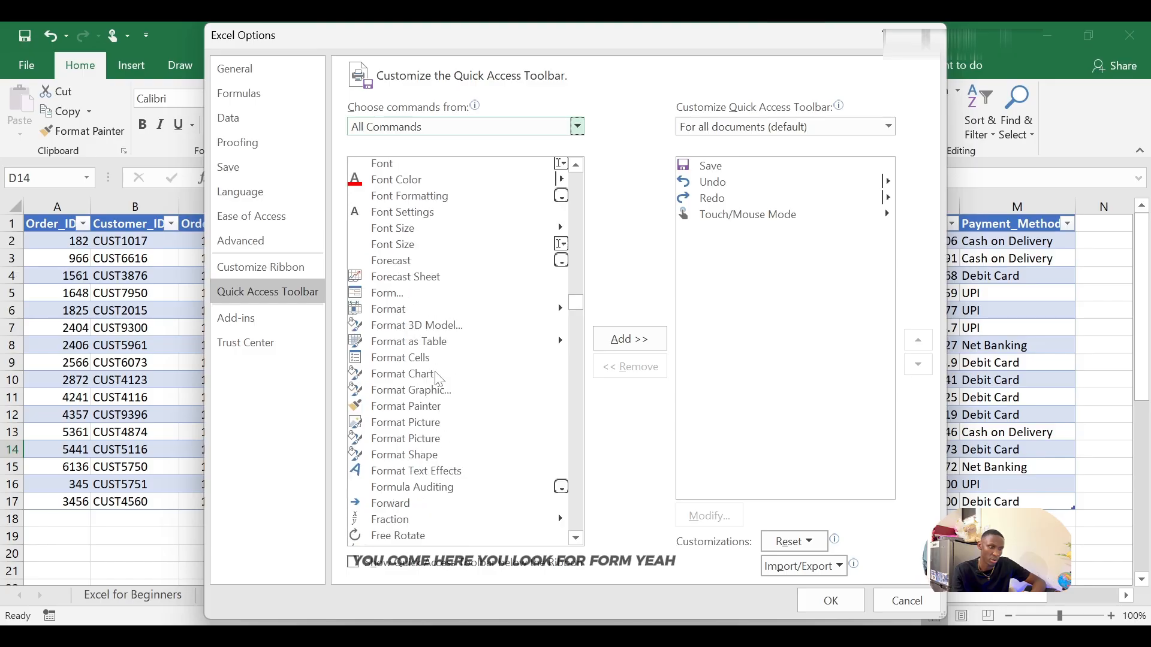
left_click(393, 300)
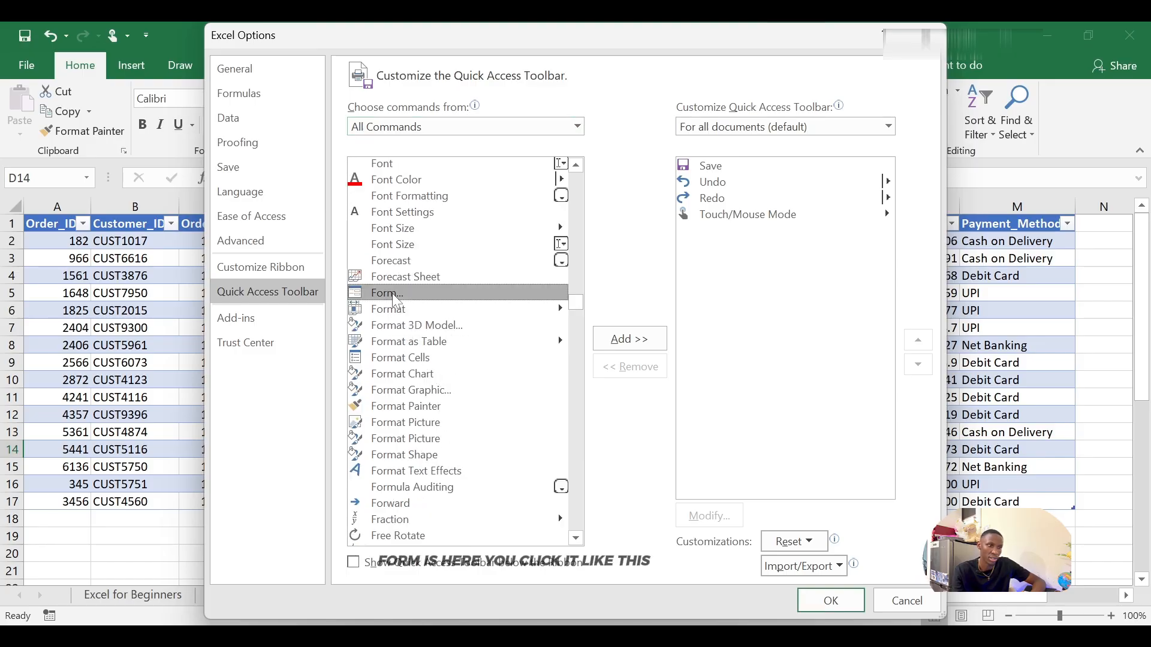
left_click(628, 342)
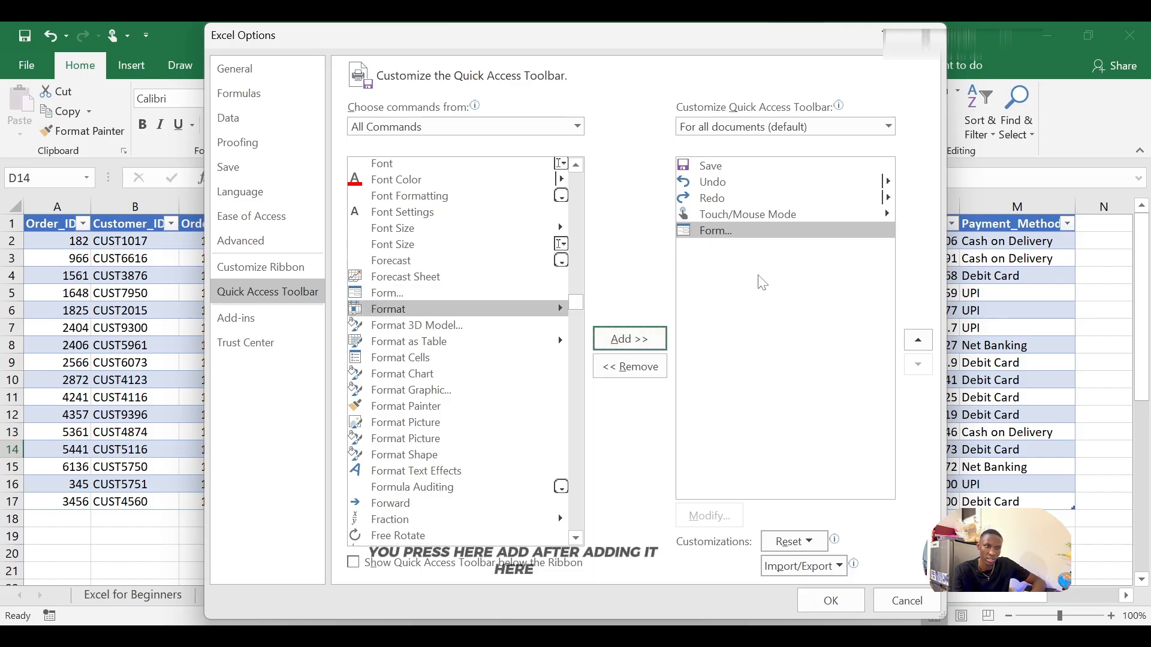
left_click(847, 601)
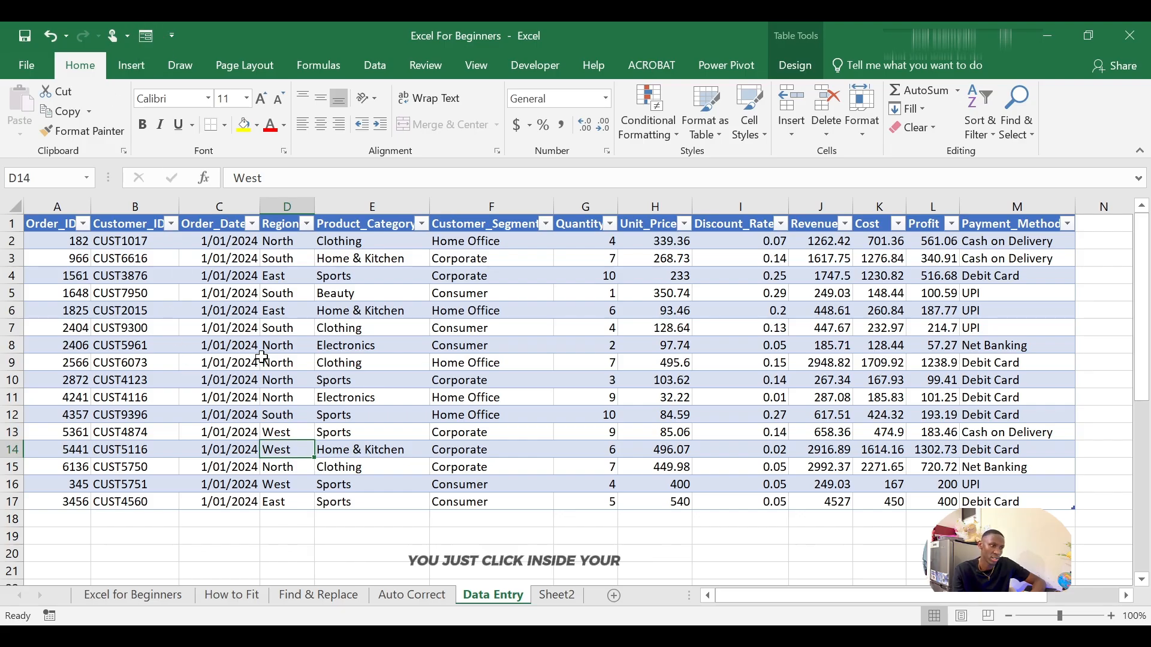
Step: Open the data entry form from the toolbar with a table cell selected, add a new record containing only an order ID, and close the form
left_click(288, 362)
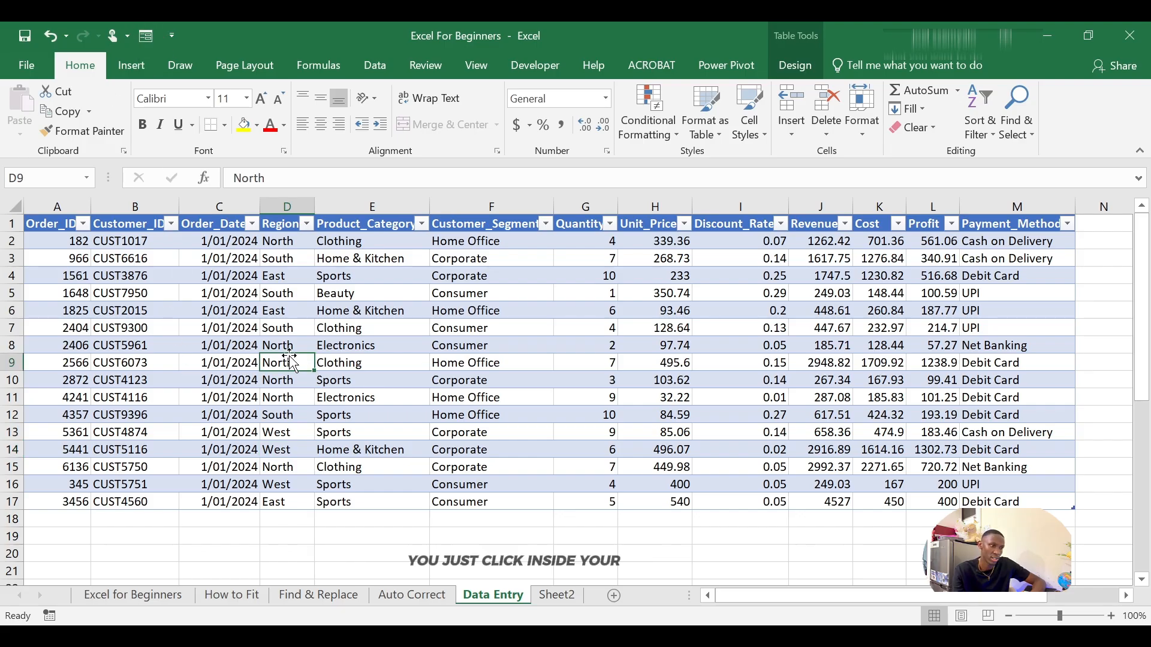
left_click(280, 503)
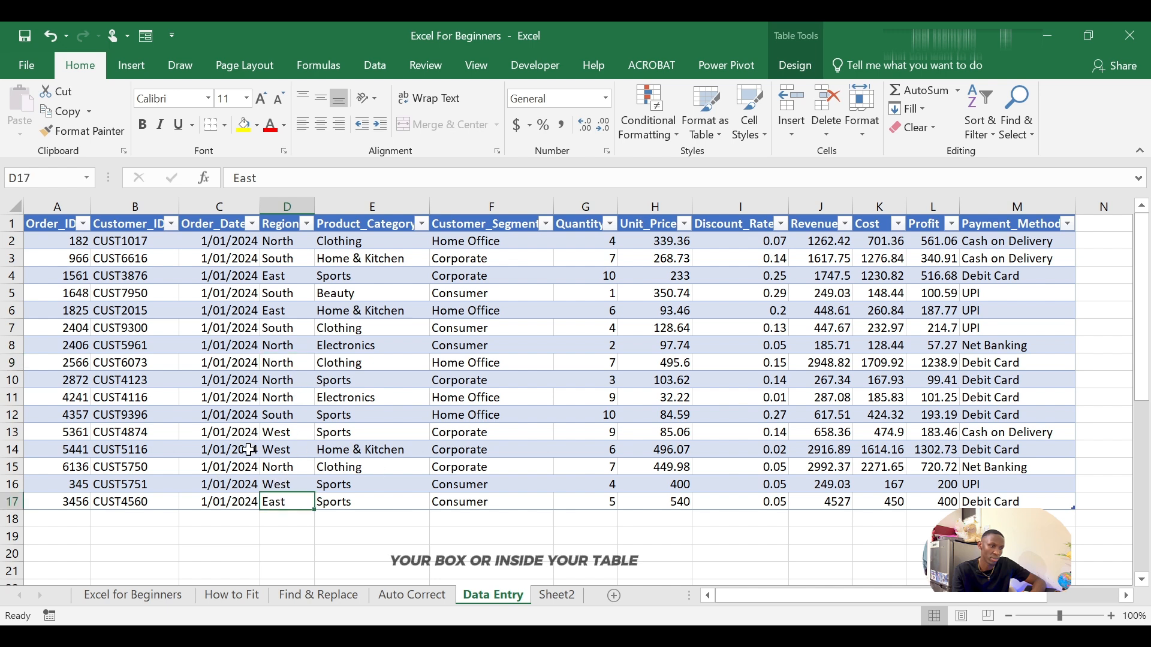
left_click(148, 38)
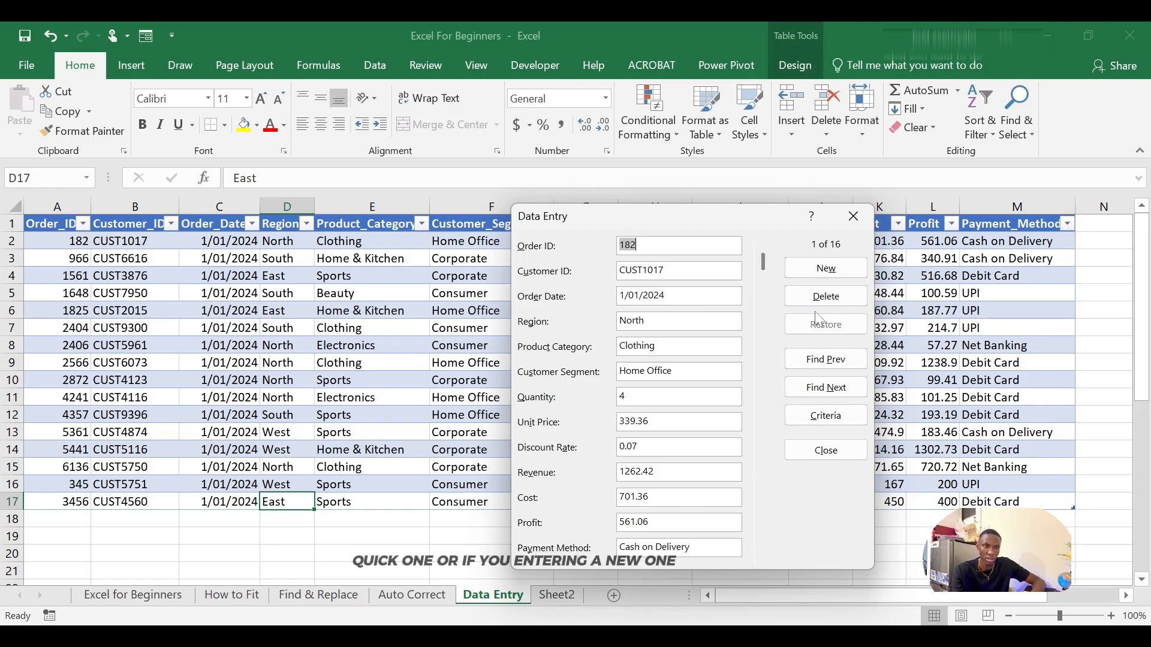
left_click(833, 273)
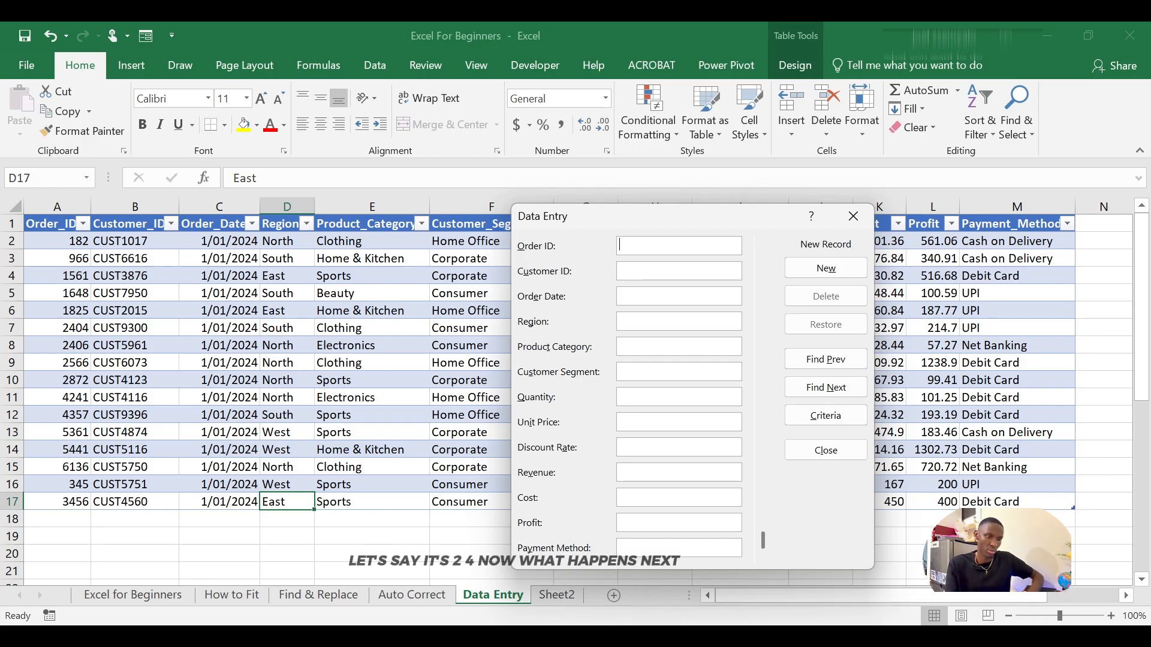
type("234")
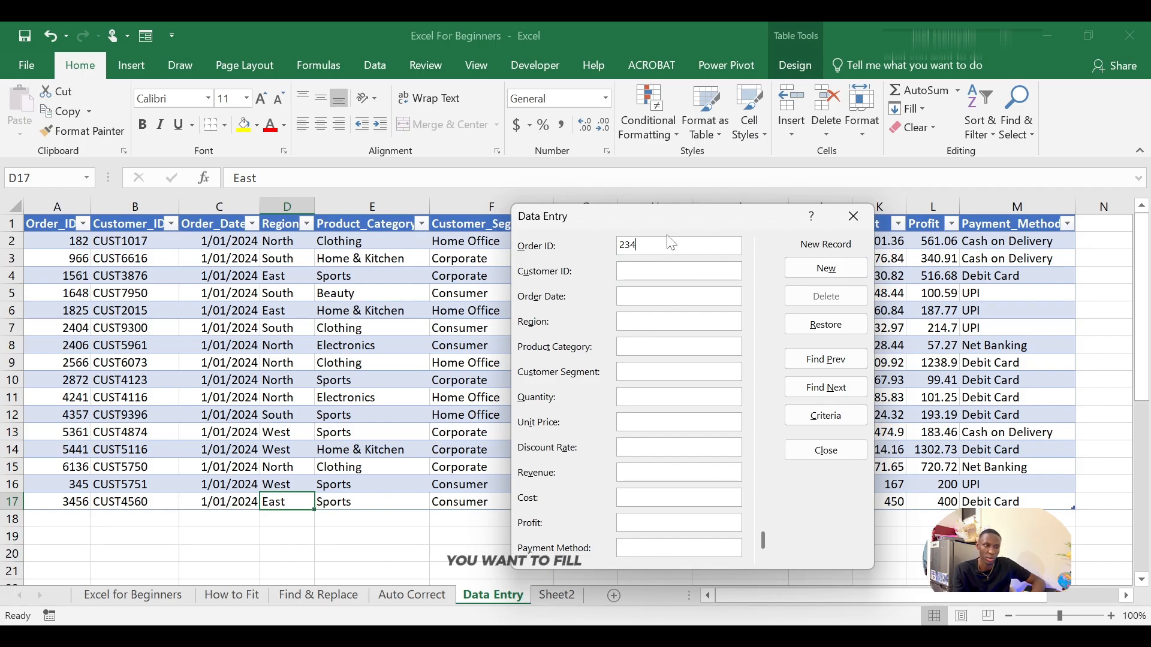
key("Return")
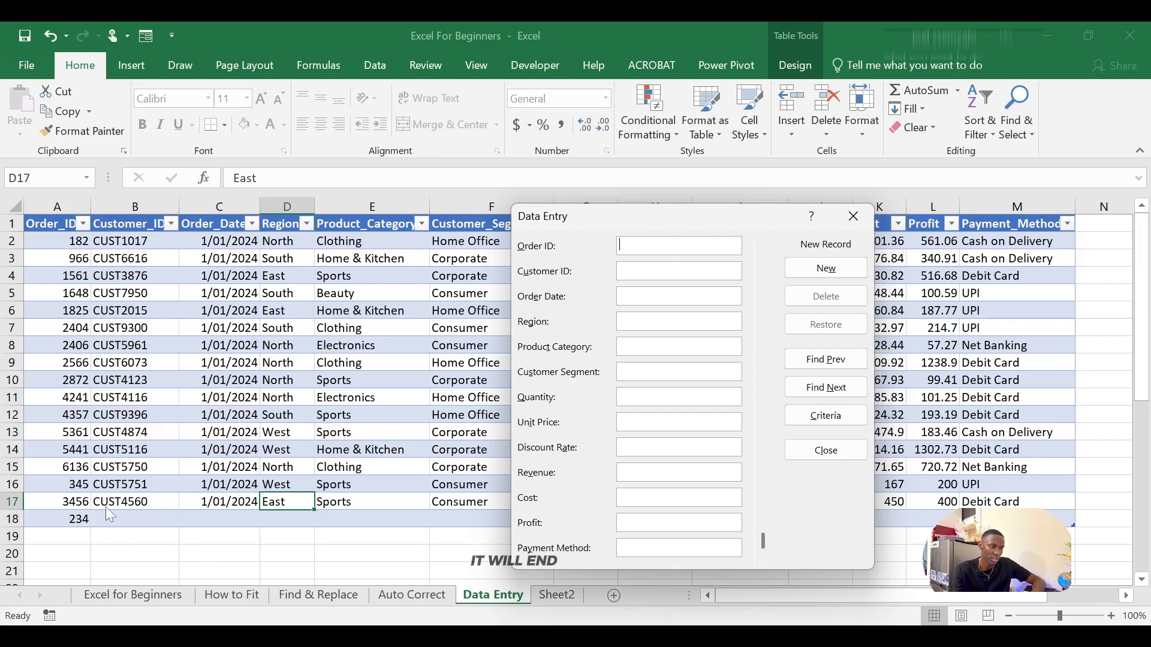
left_click(856, 216)
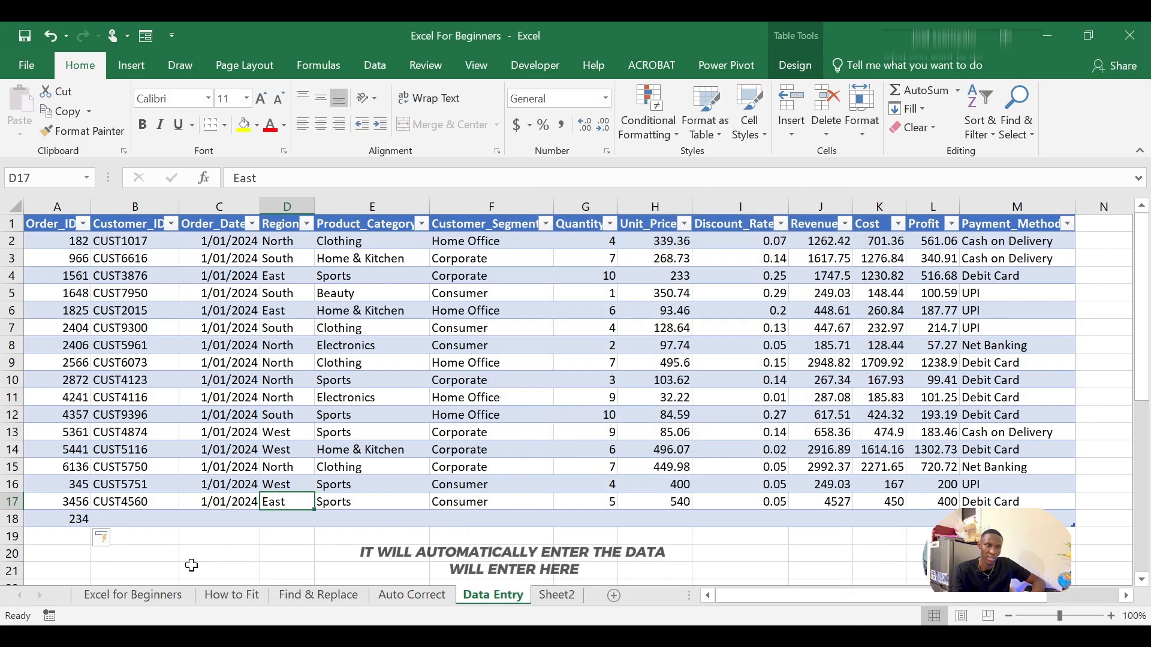
Step: Undo the incomplete record added below the table
left_click(150, 519)
left_click(290, 519)
left_click(394, 528)
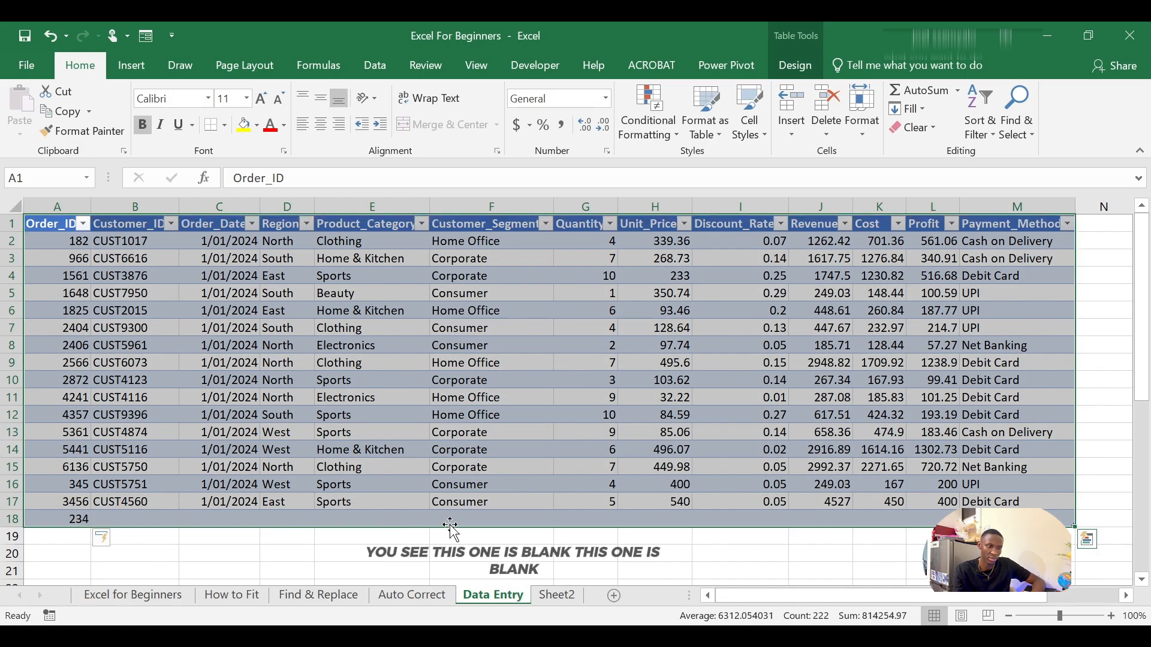
left_click(470, 515)
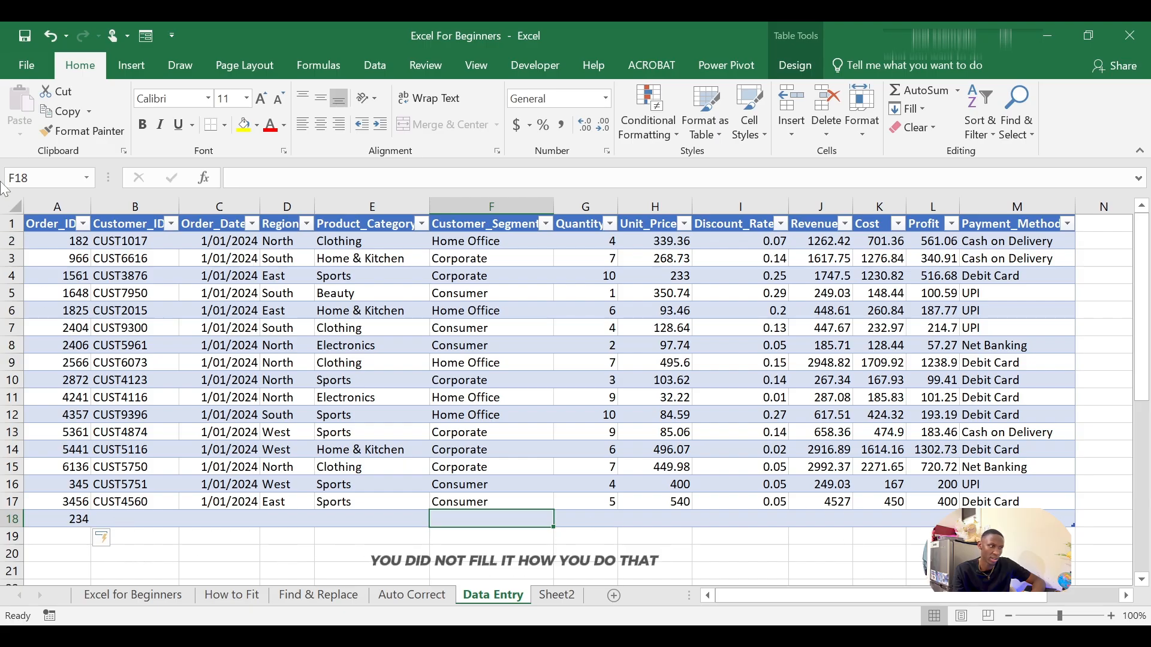
left_click(58, 36)
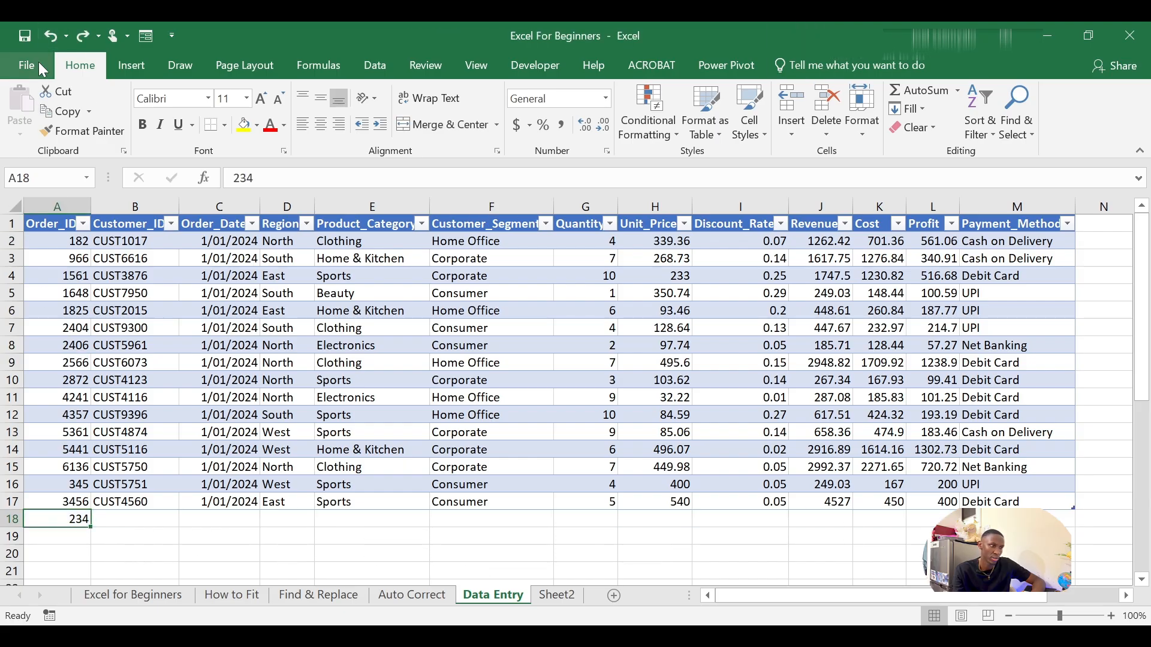
left_click(50, 37)
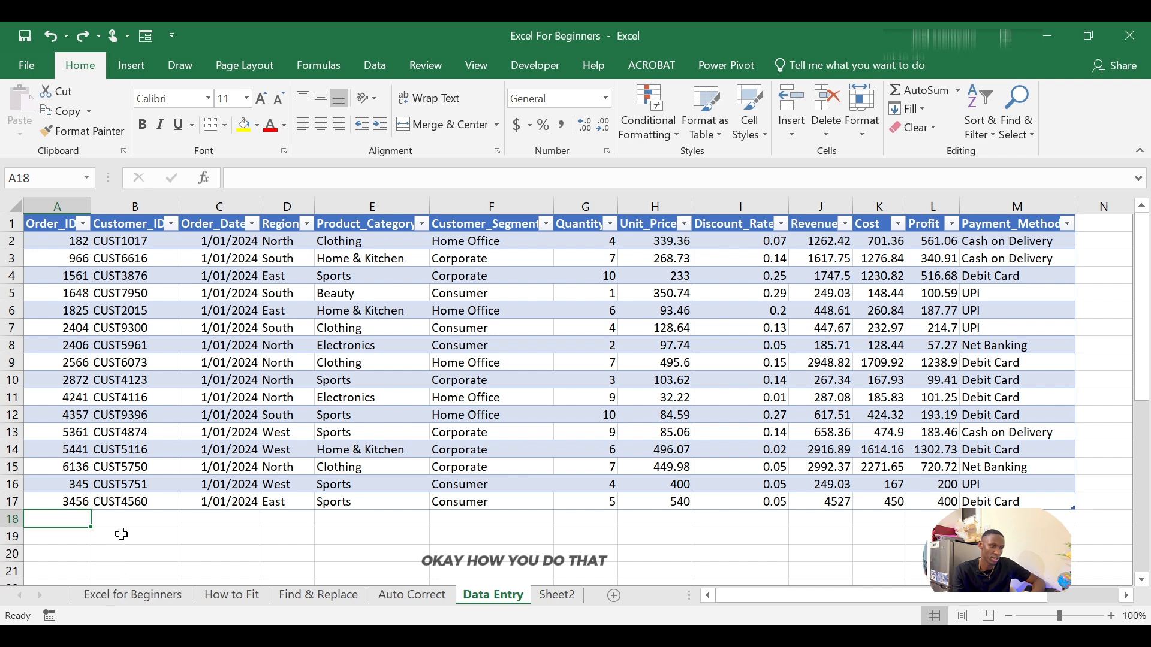
Step: Reopen the data entry form from a table cell, start a new record, and enter its order ID and customer ID
left_click(123, 526)
left_click(130, 485)
left_click(131, 500)
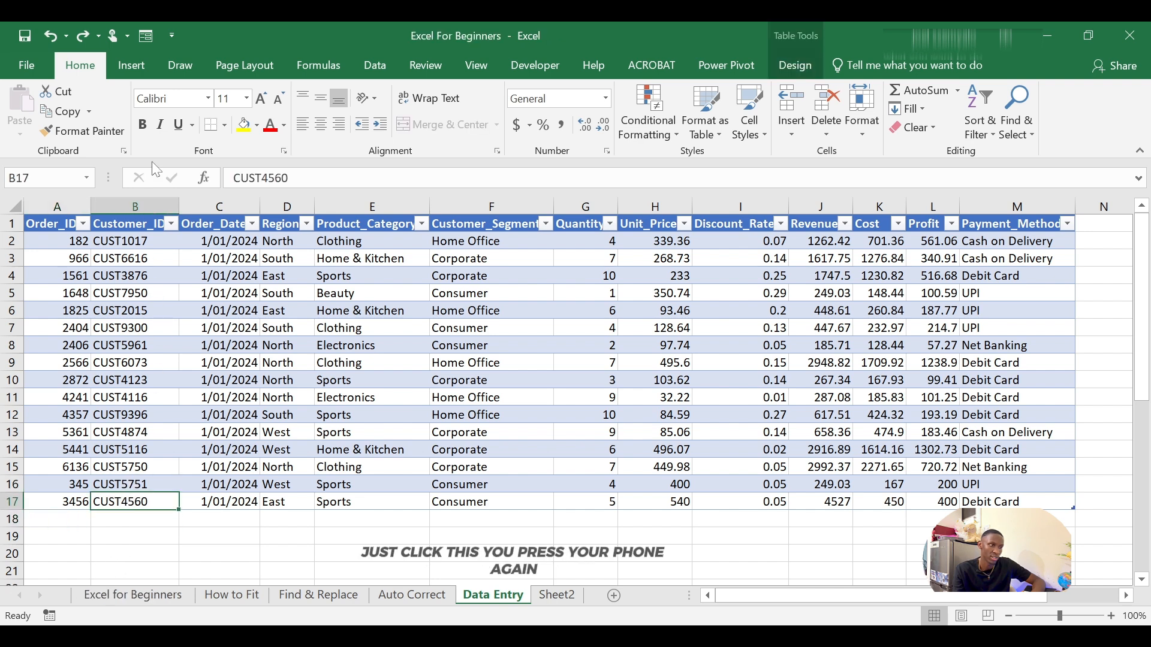
left_click(145, 36)
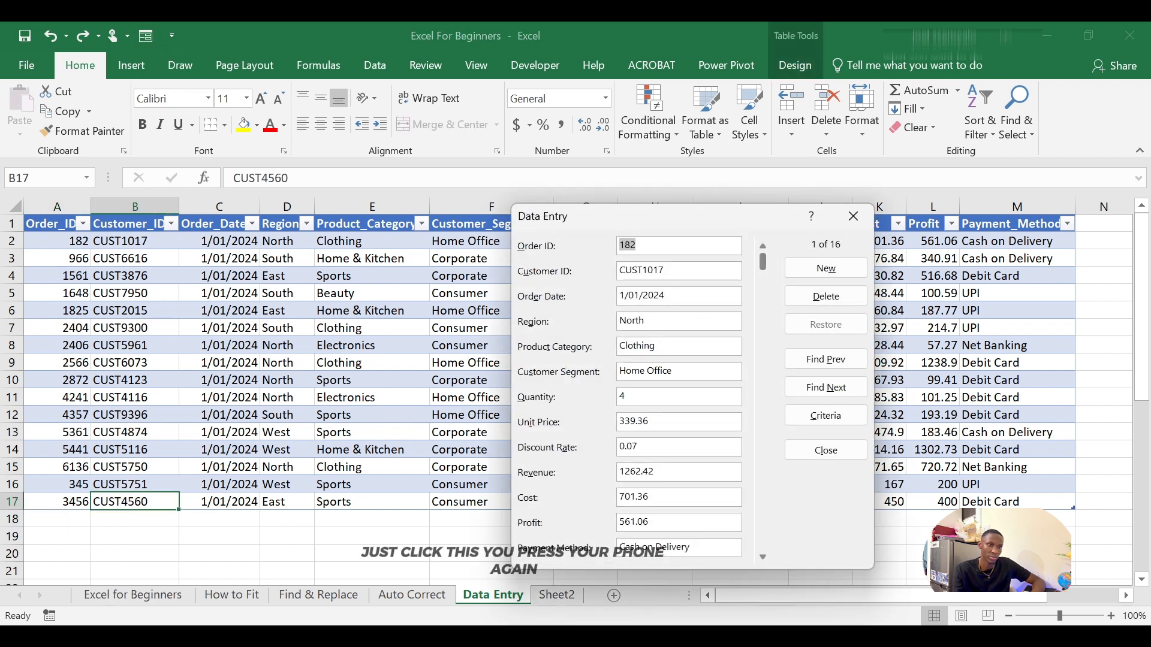
left_click(817, 275)
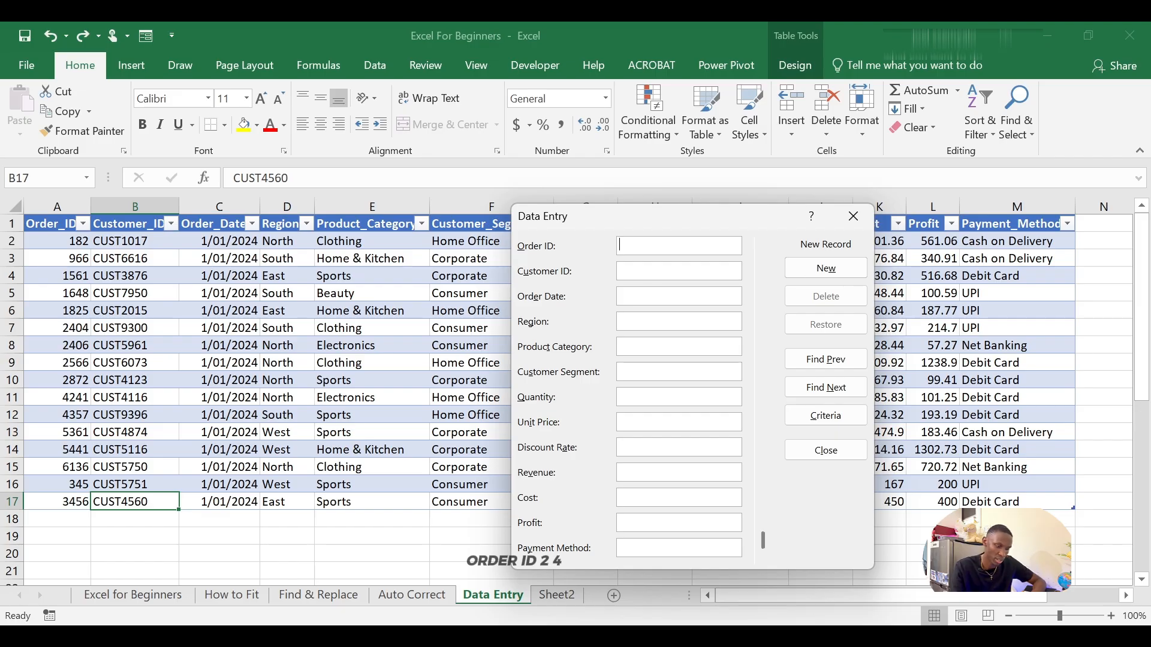
type("234")
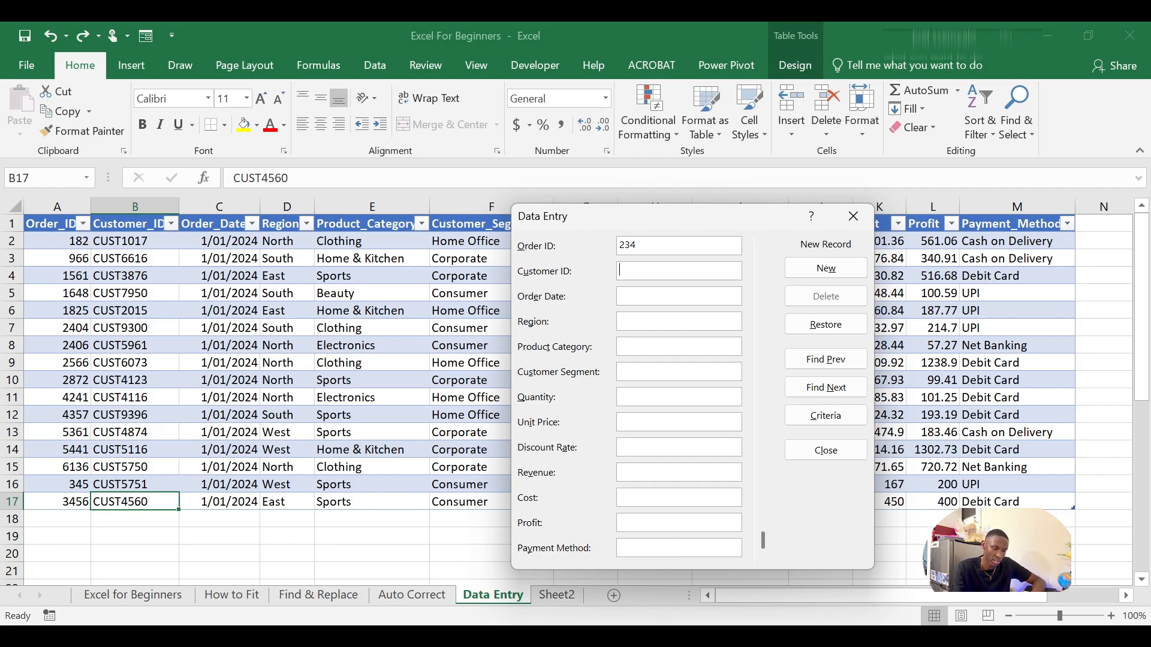
type("UST3456")
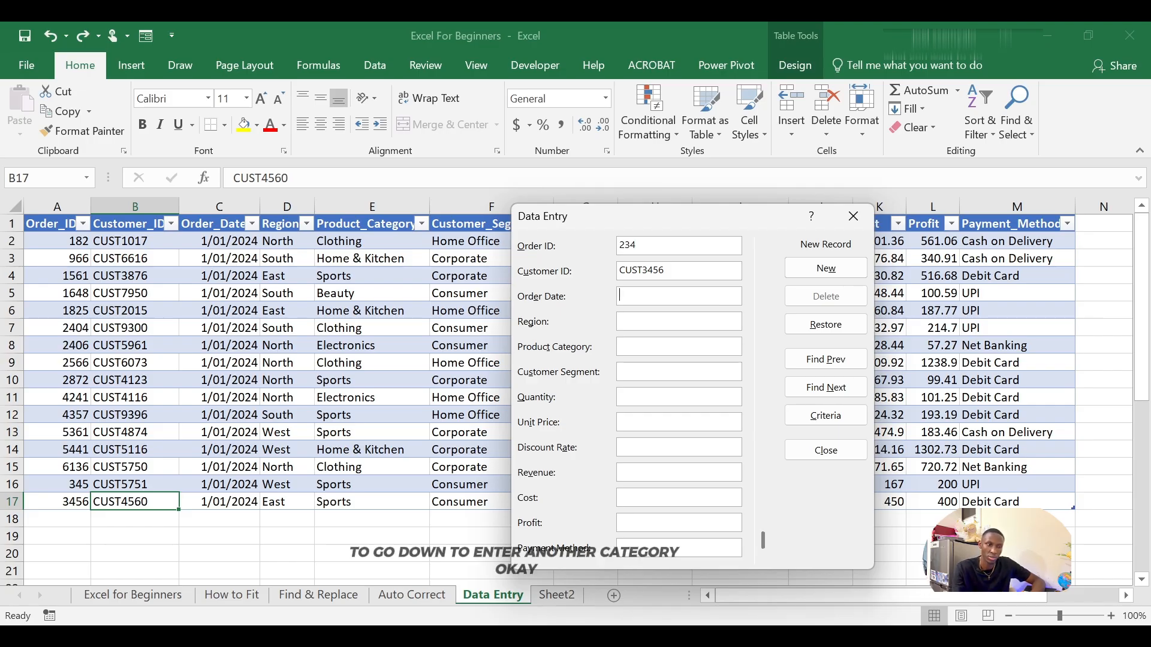
Step: Fill in the new record's order date as 1/01/2024 and its region as North
key("Tab")
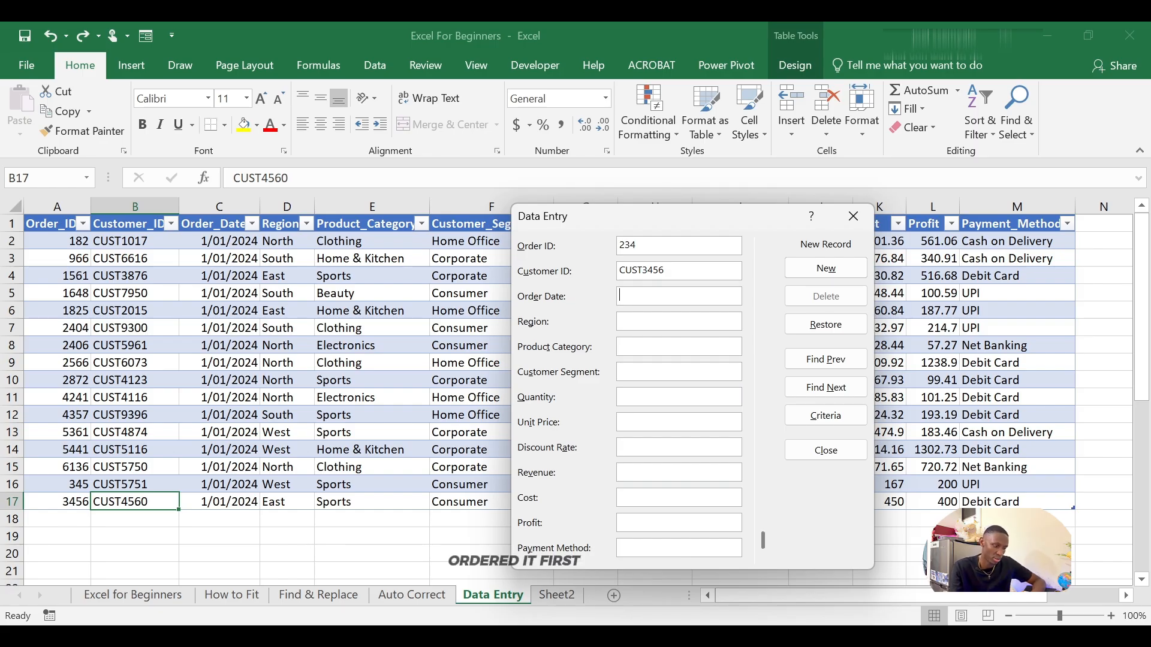
type("1")
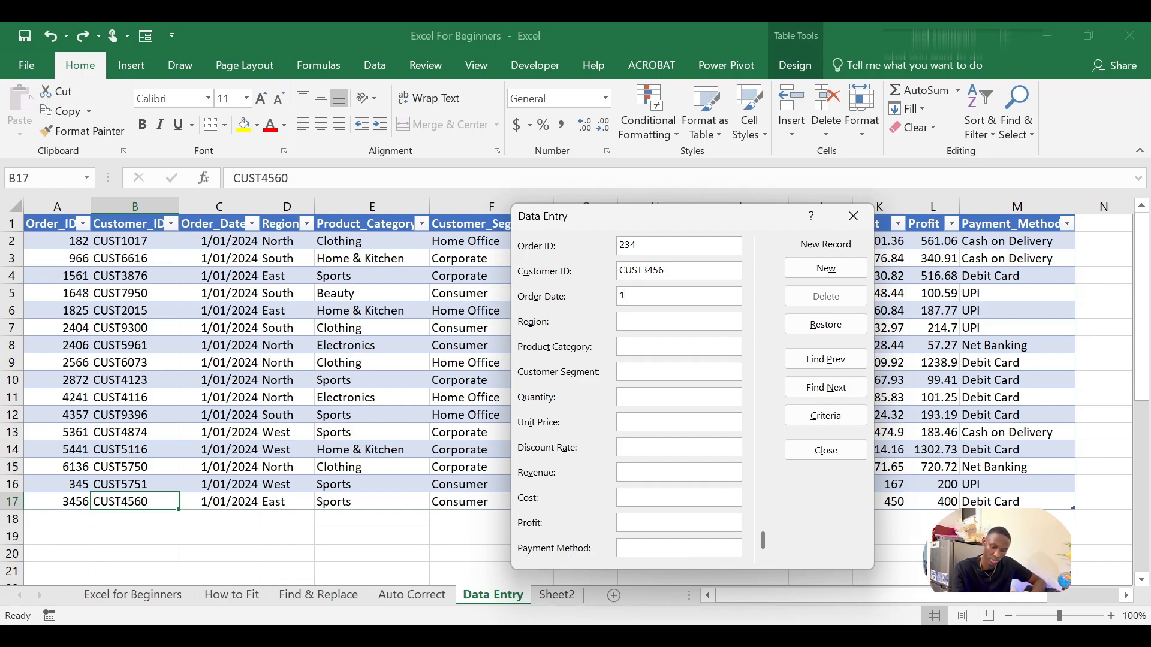
type("/01")
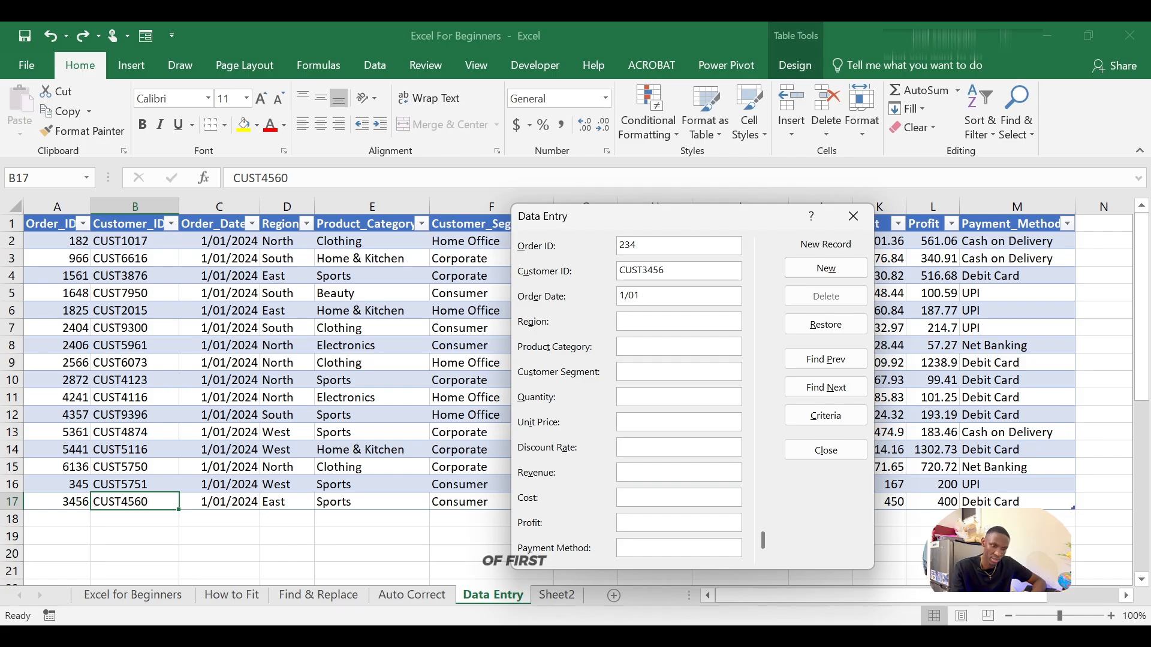
type("/")
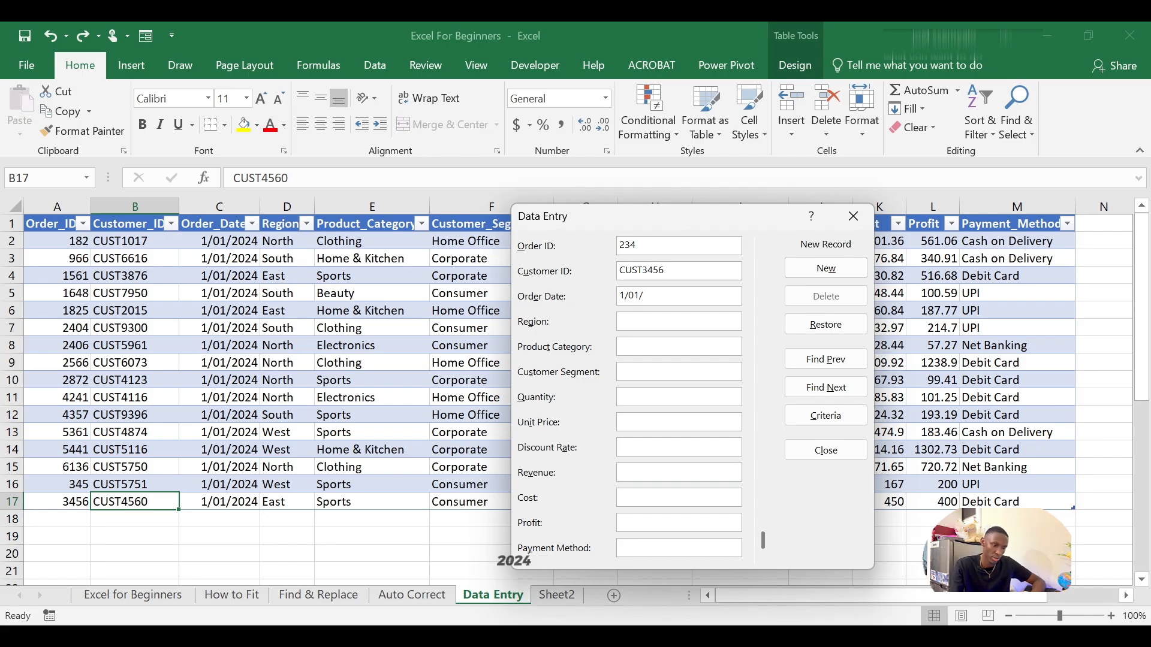
type("2024")
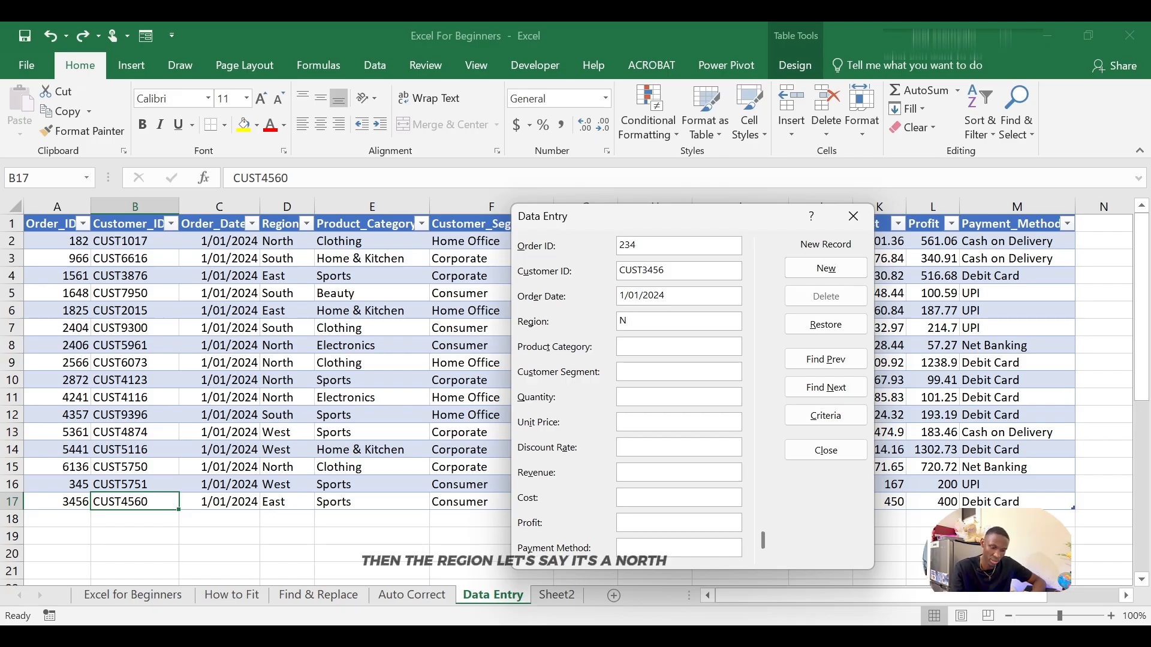
type("North")
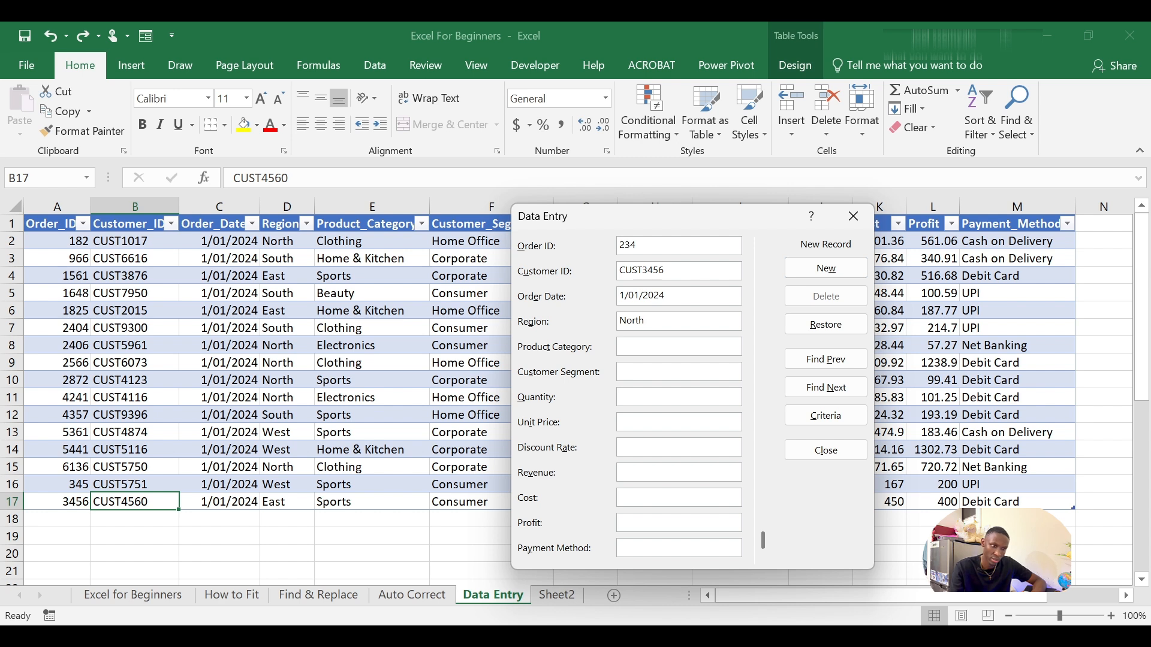
Step: Enter the new record's product category as Clothing and its customer segment as Home Office
key("Tab")
type("Clothing")
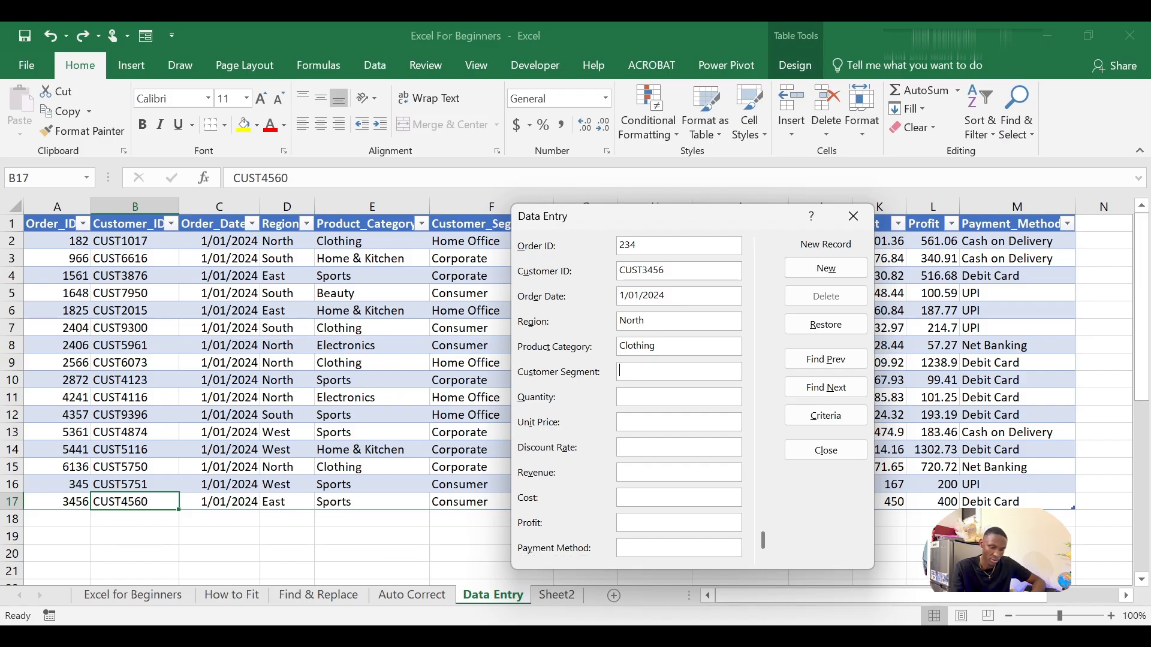
type("Home ")
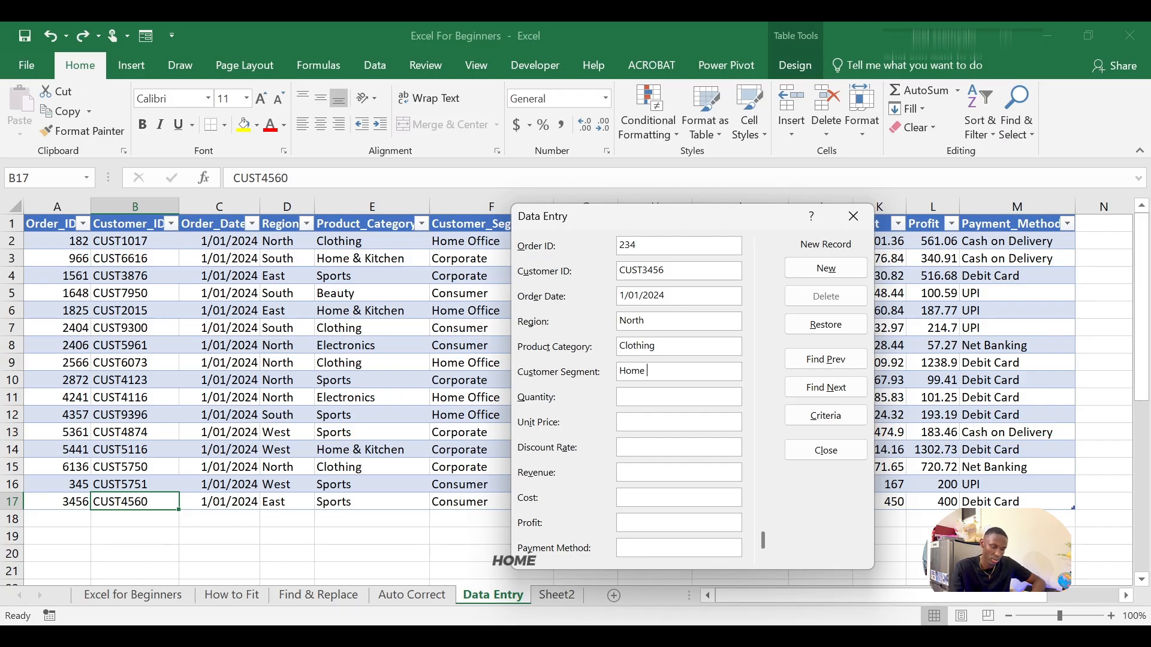
type("Off")
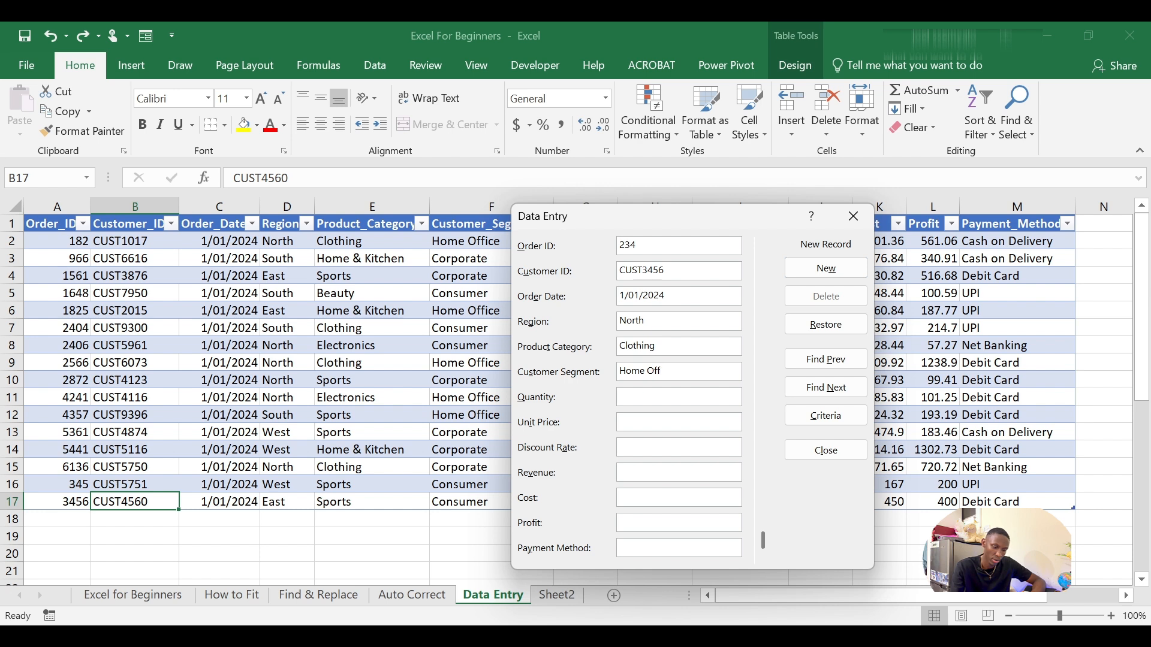
type("ice")
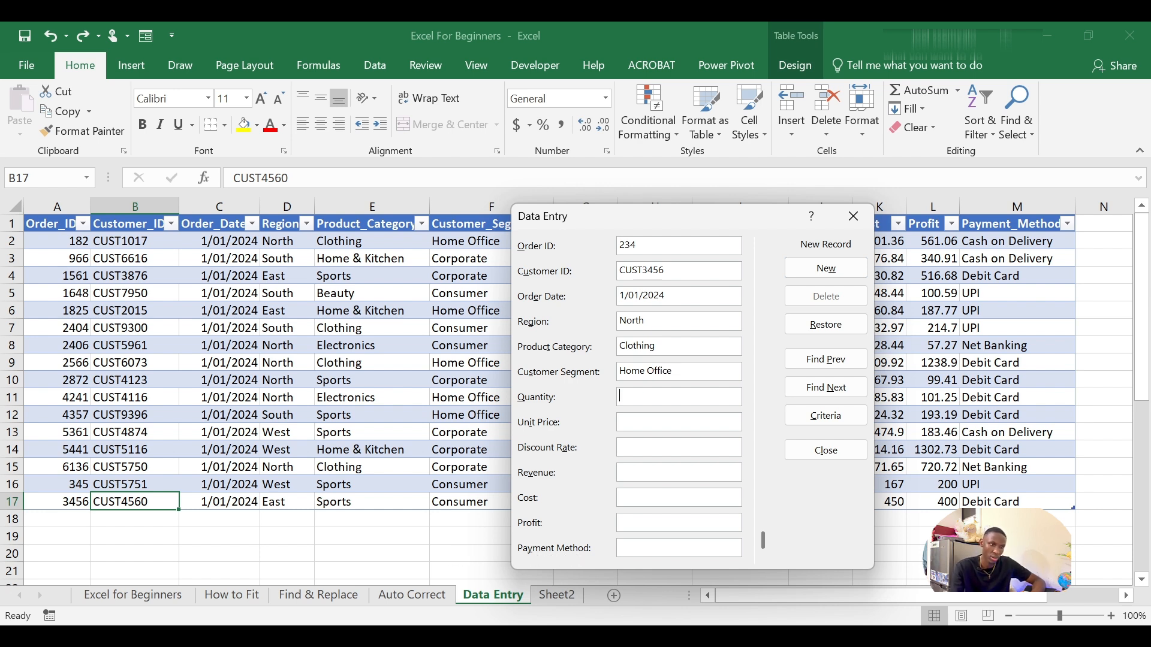
type("34")
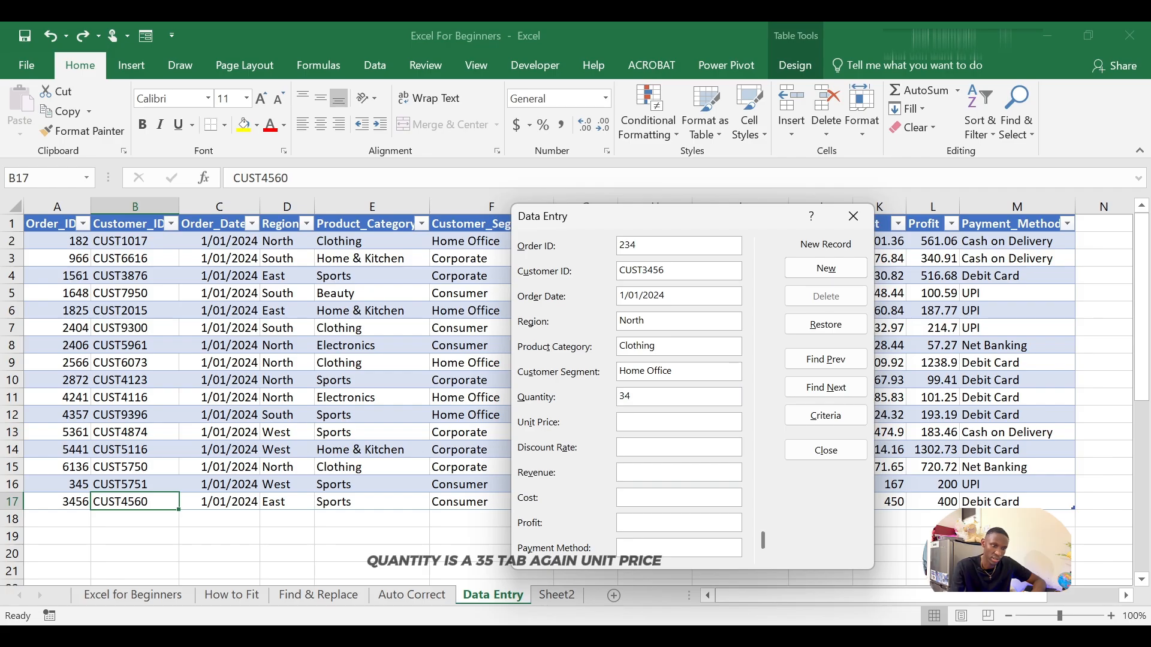
Step: Fill in the new record's quantity as 34 and its unit price as 345.7
key("Tab")
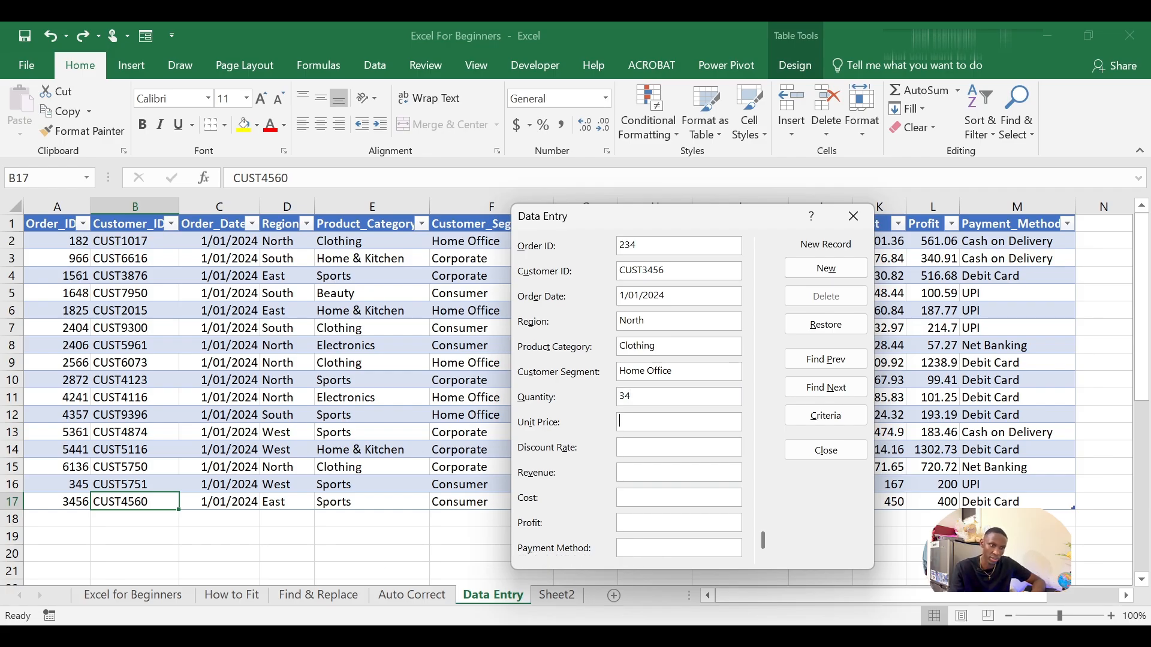
left_click_drag(262, 252, 247, 206)
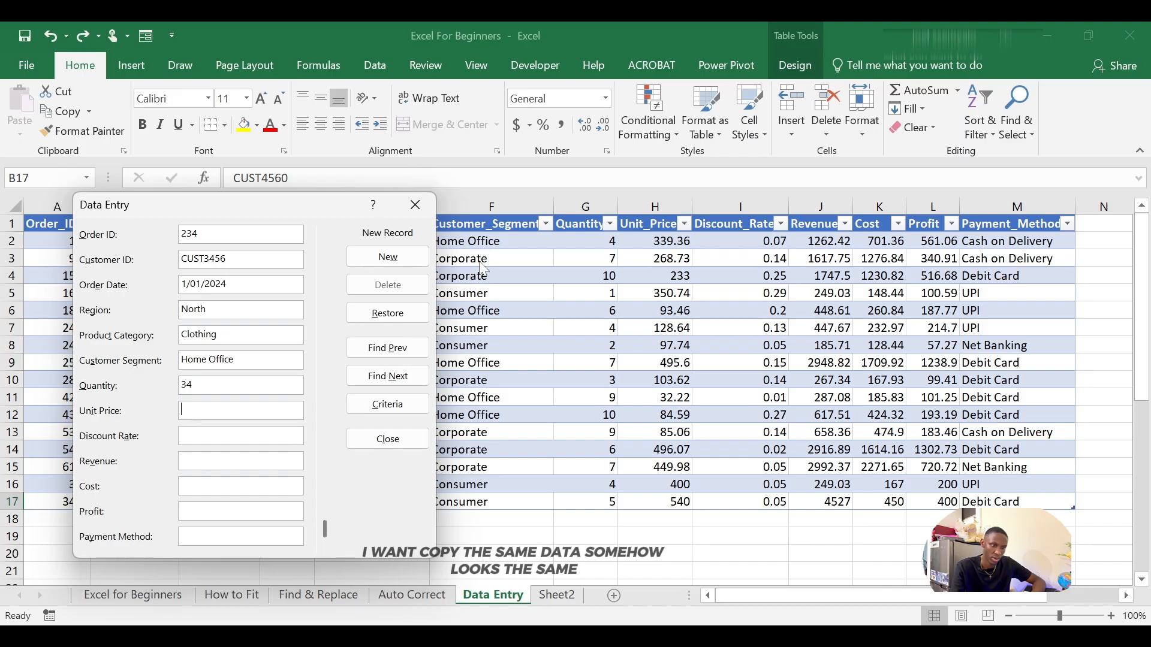
type("345")
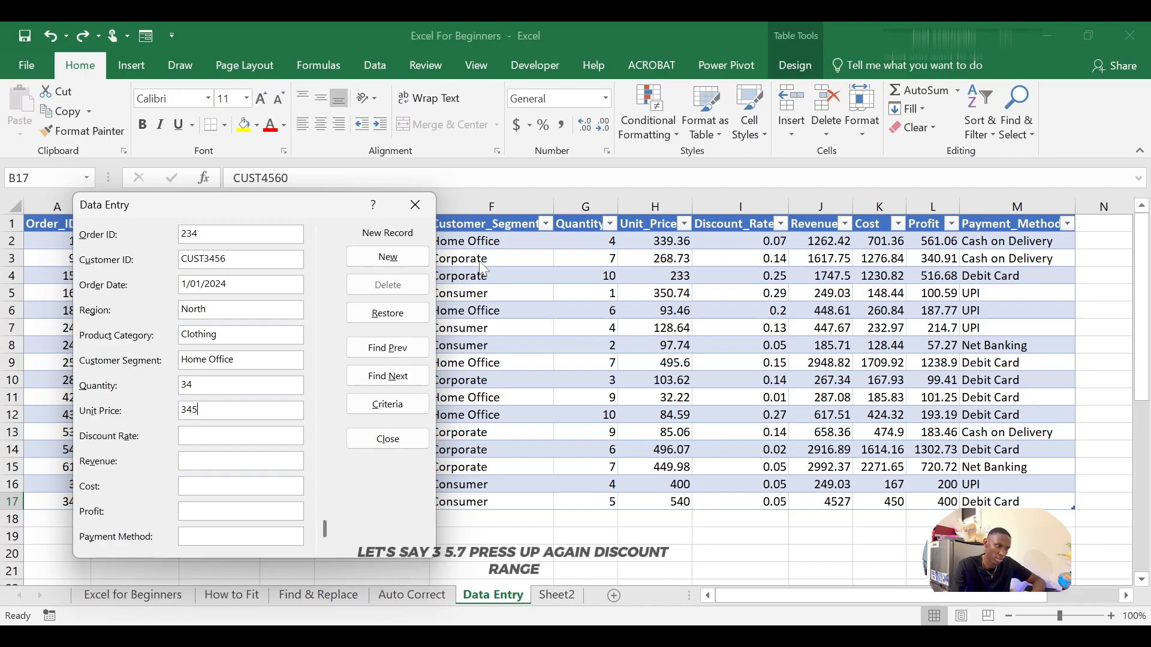
type(".")
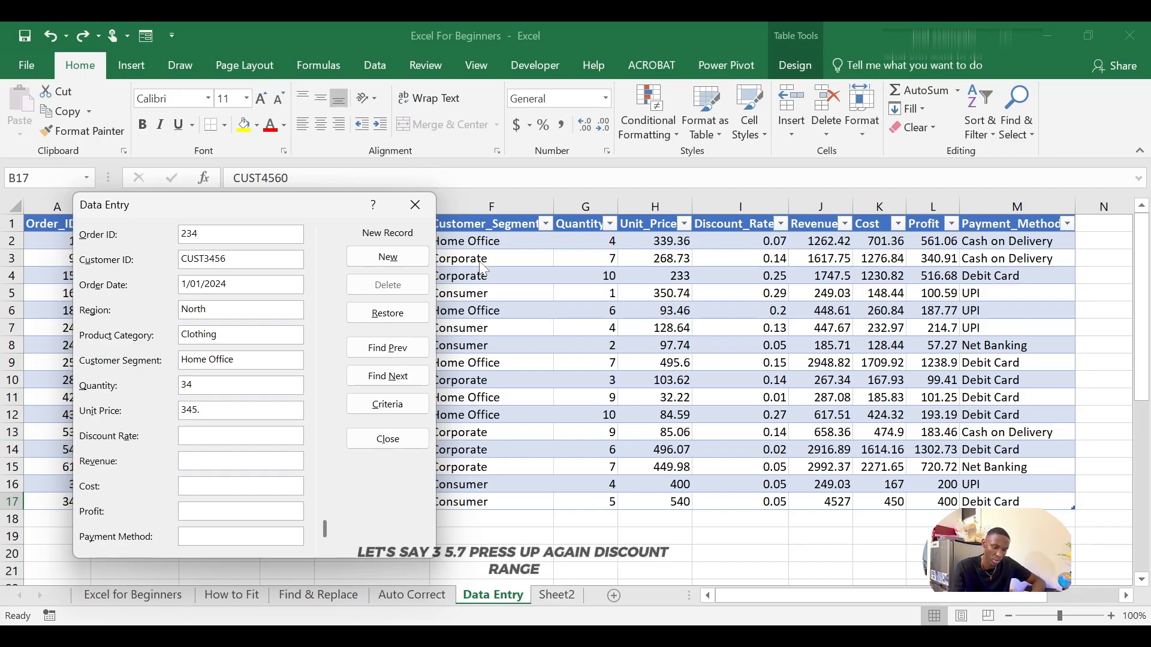
type("7")
key("Tab")
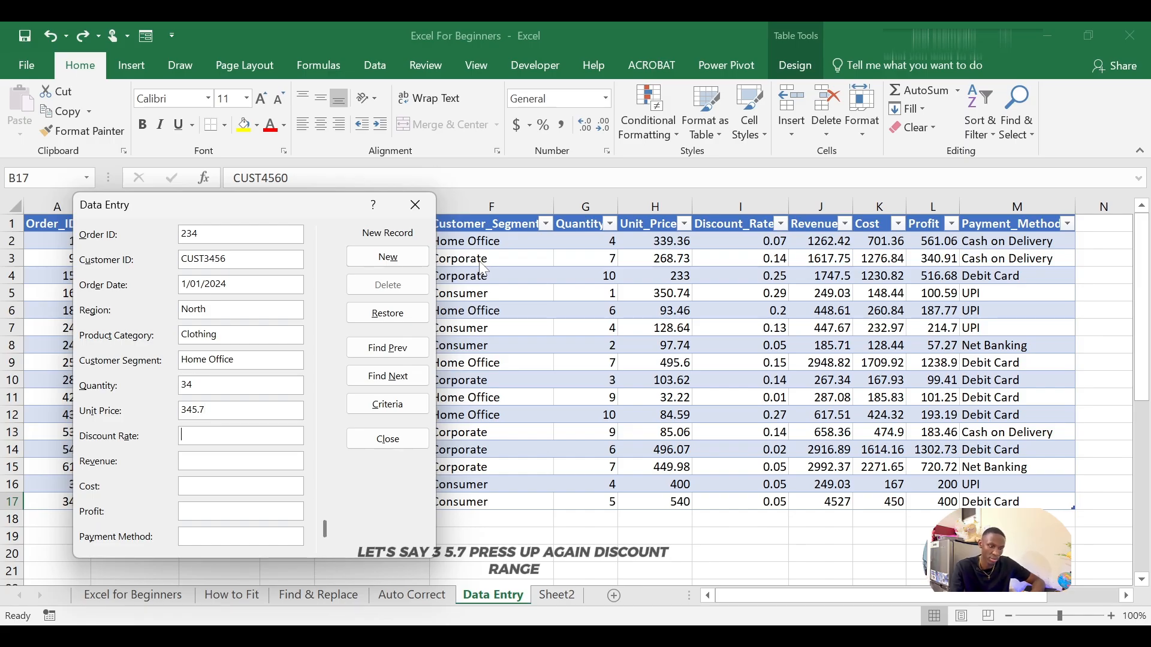
Step: Fill in the new record's discount rate as 0.05 and its revenue as 5467
type("0")
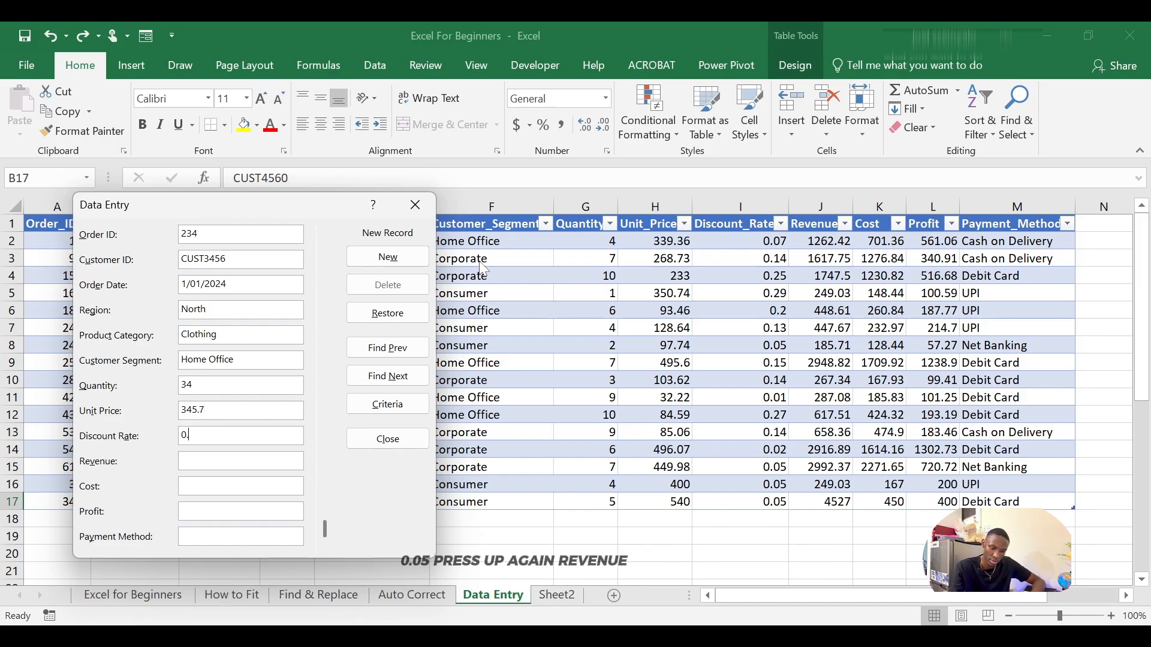
type(".05")
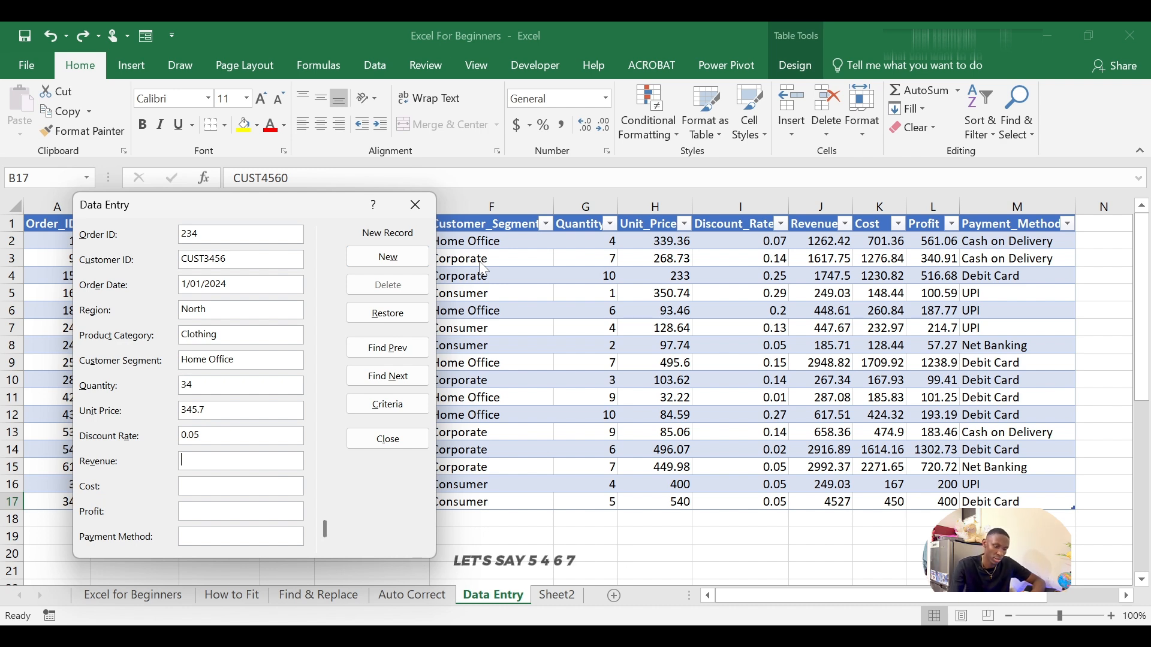
type("5467")
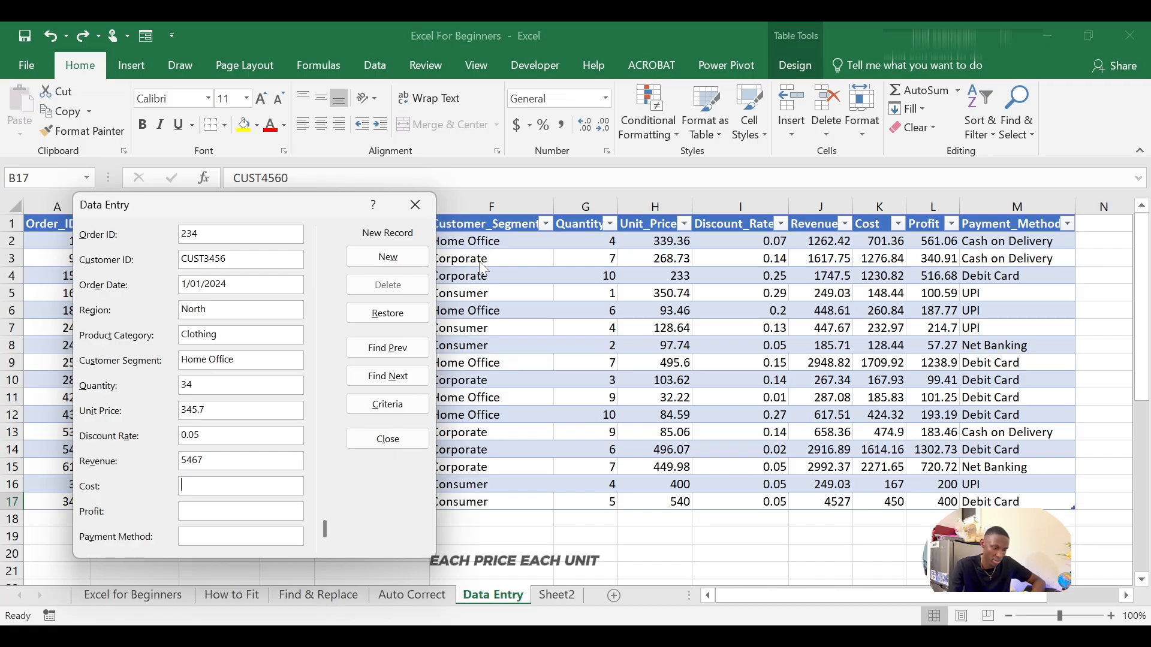
Step: Fill in the new record's cost as 256 and its profit as 200
type("25")
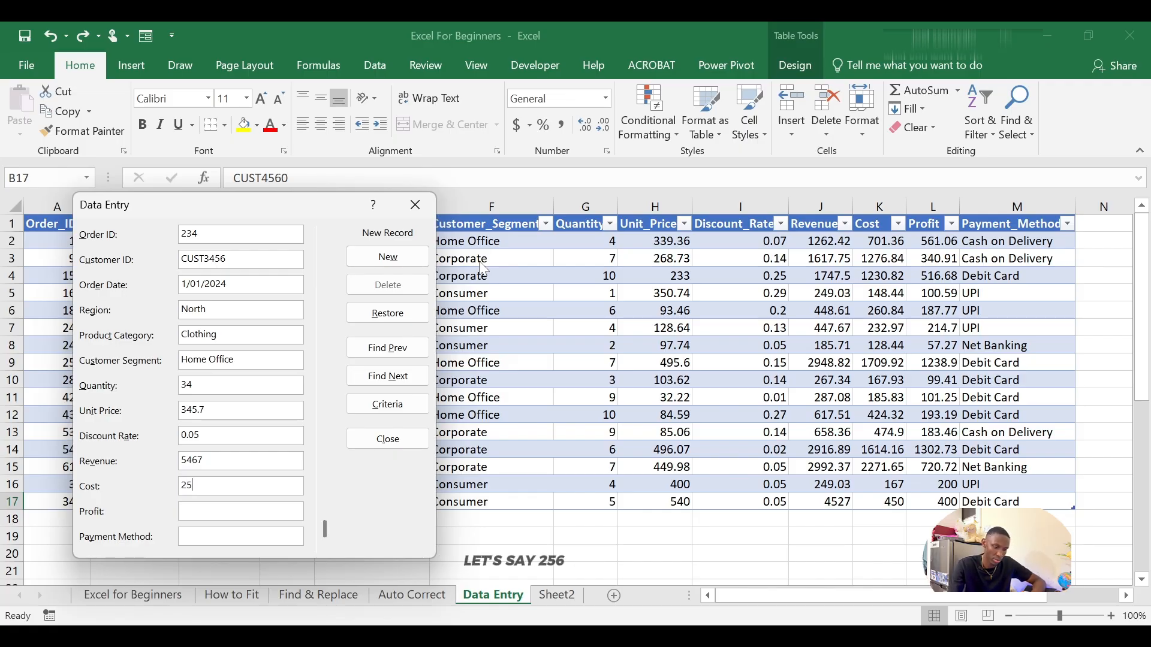
type("6")
key("Tab")
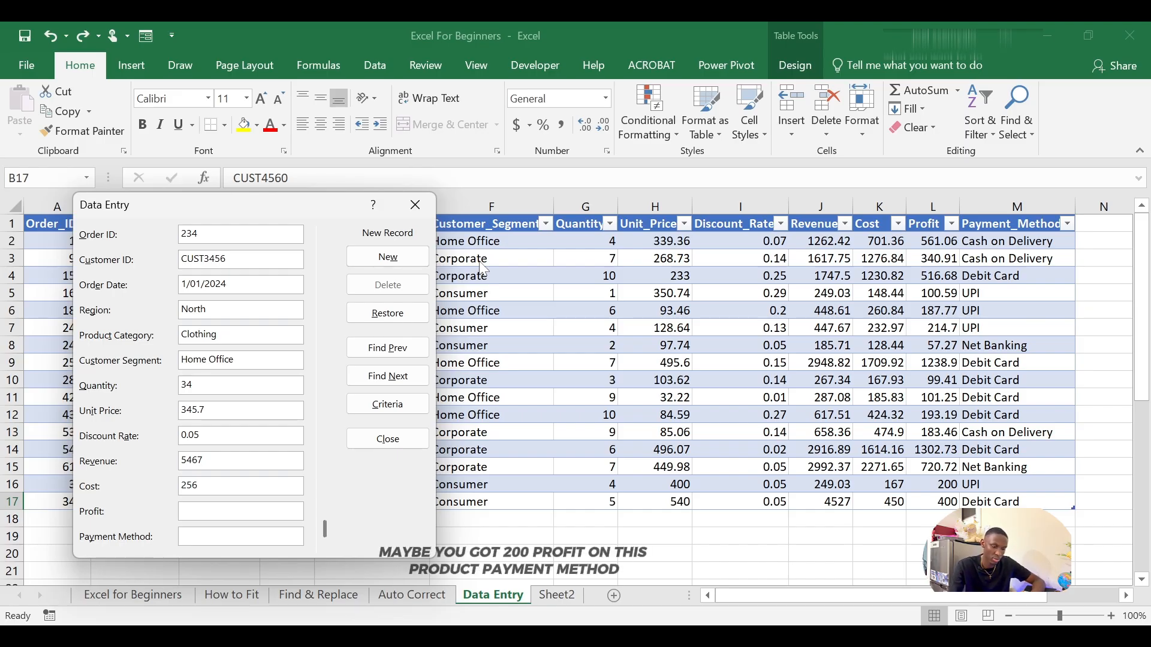
type("200")
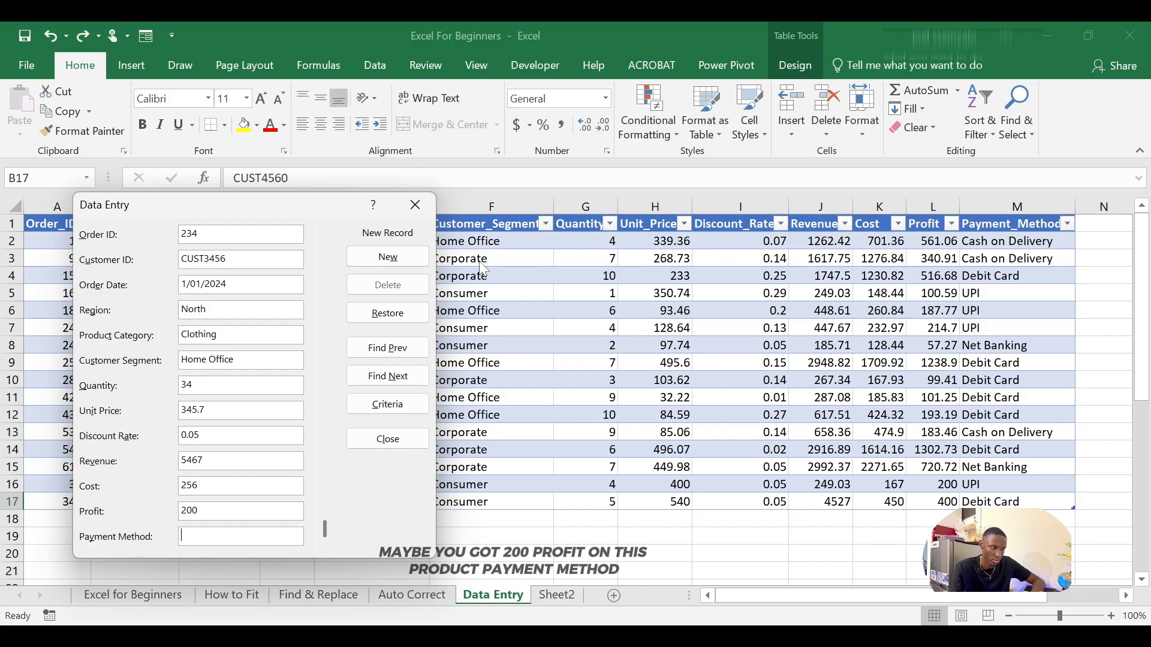
key("Tab")
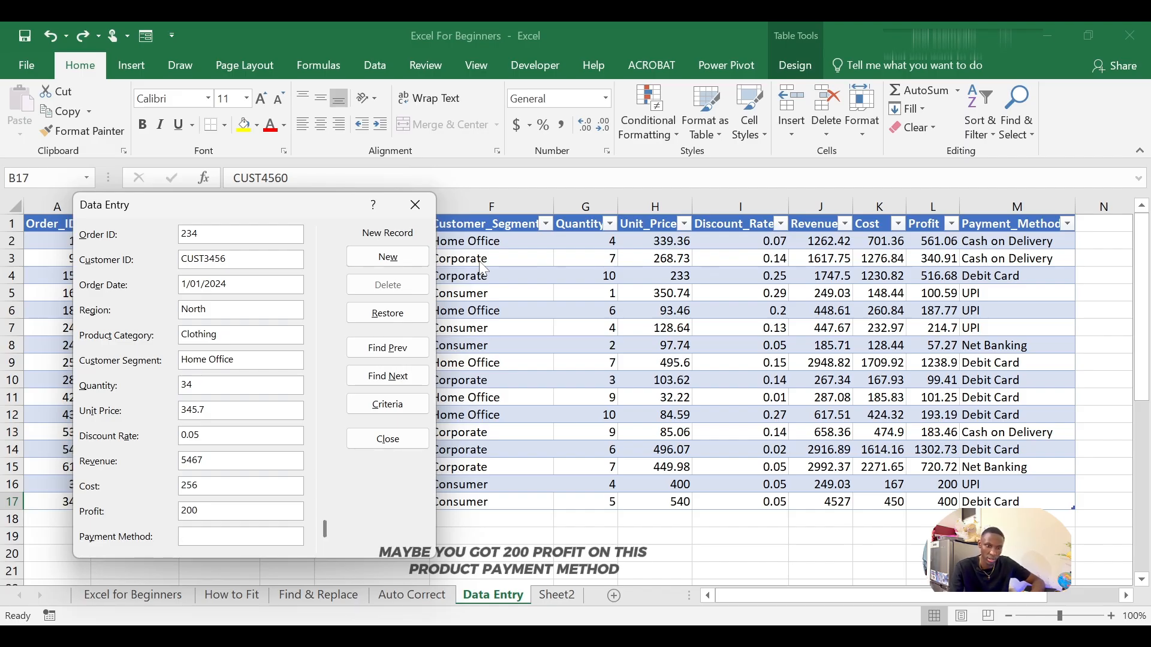
Step: Set the payment method to UPI, add the completed record to the table, and close the form
type("UPI")
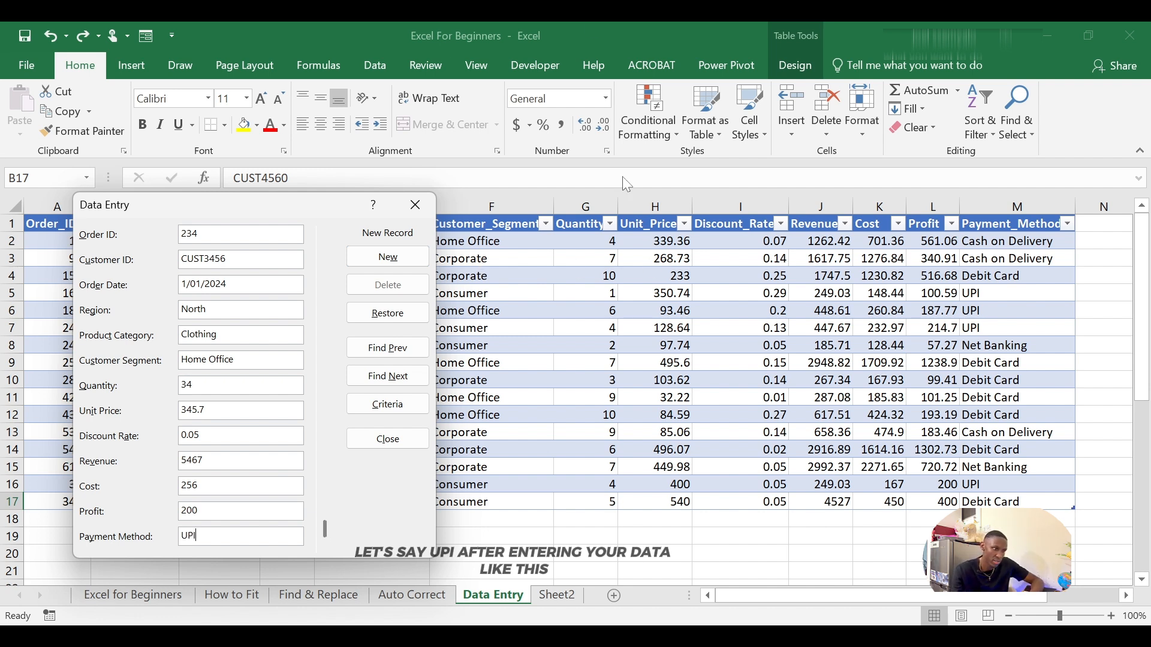
left_click_drag(254, 211, 477, 215)
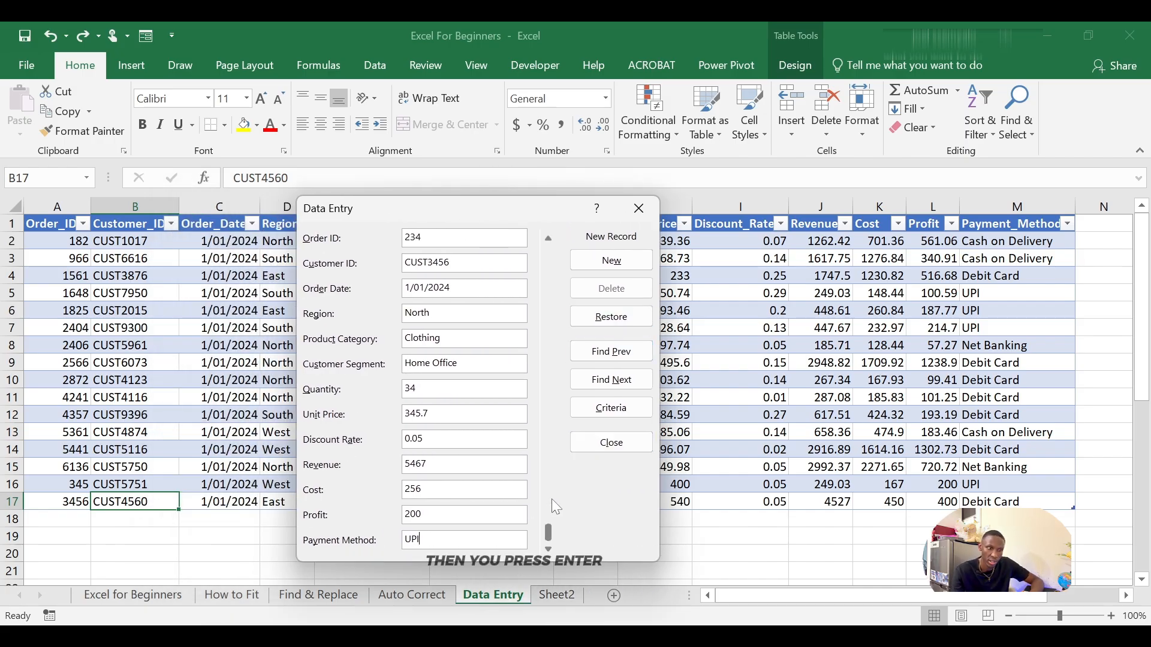
key("Return")
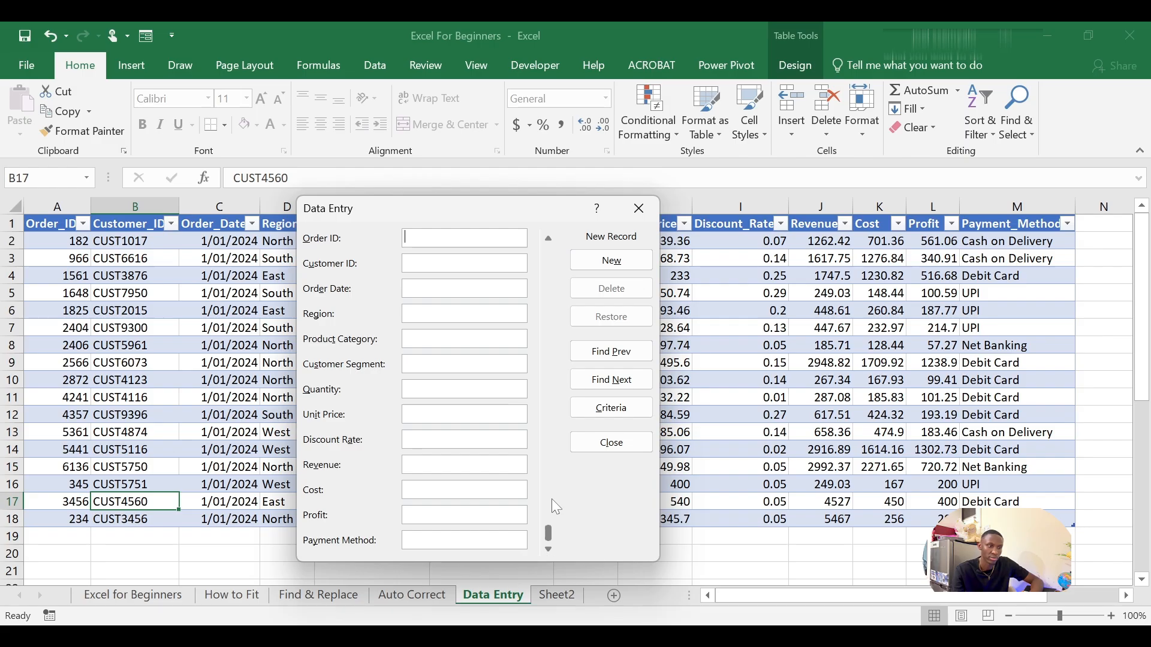
left_click(637, 209)
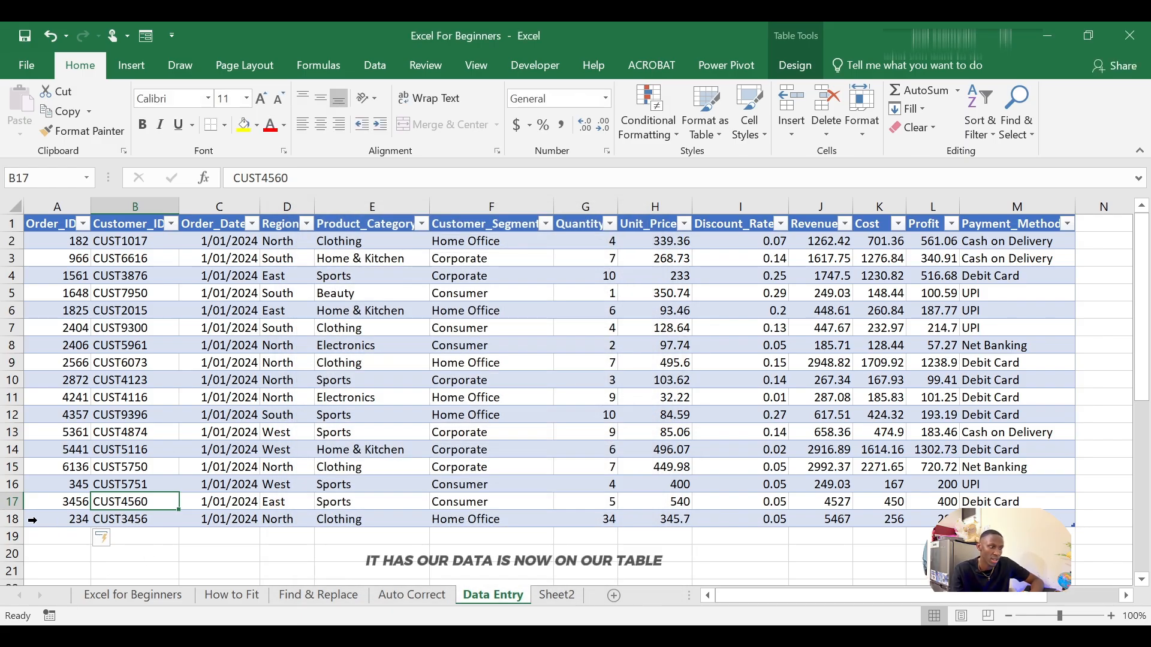
Step: Check the new row at the end of the table, reopen the data entry form from a cell in it, and close it
scroll(306, 491, "down", 3)
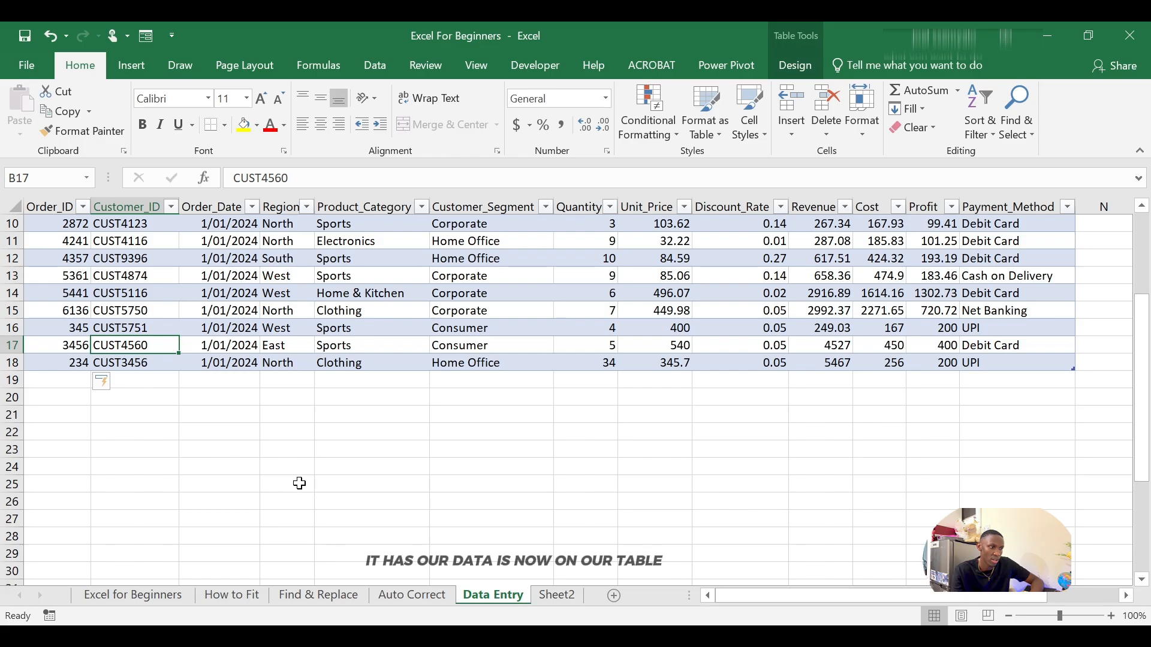
scroll(303, 485, "up", 2)
scroll(303, 479, "up", 1)
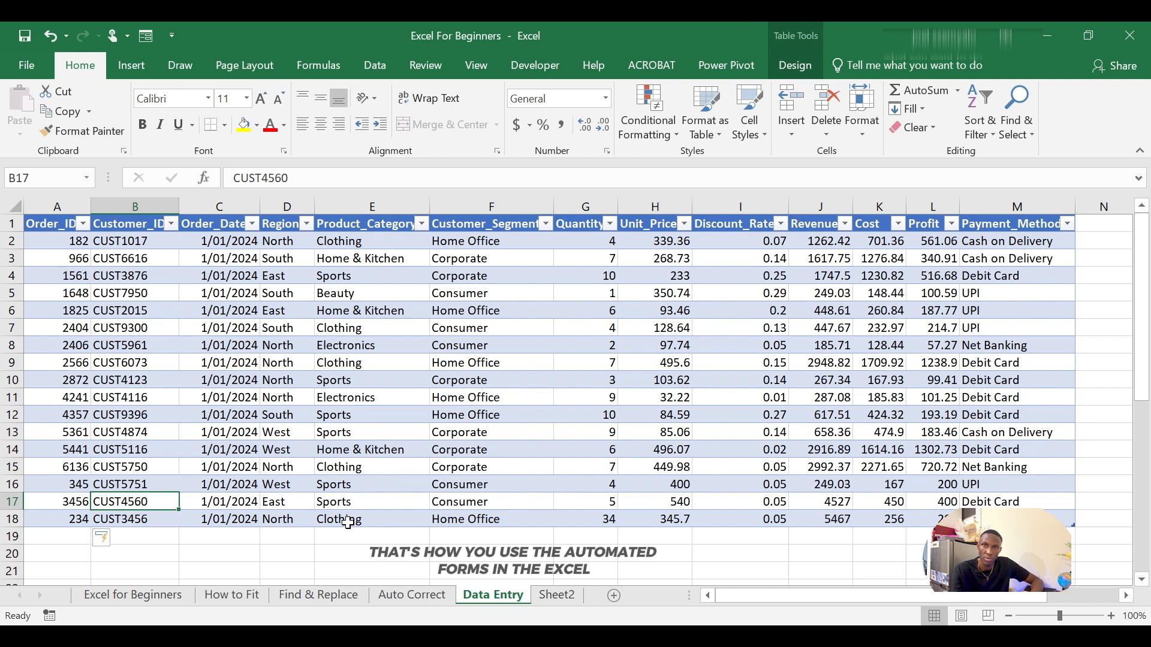
left_click(348, 523)
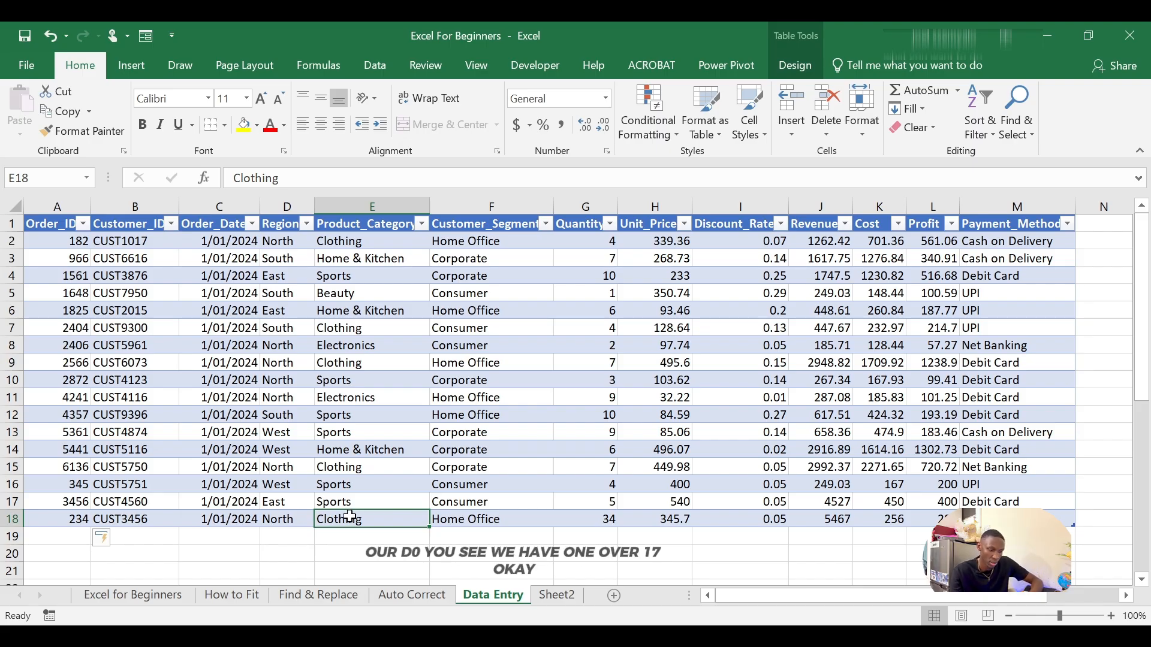
key("alt+d")
key("o")
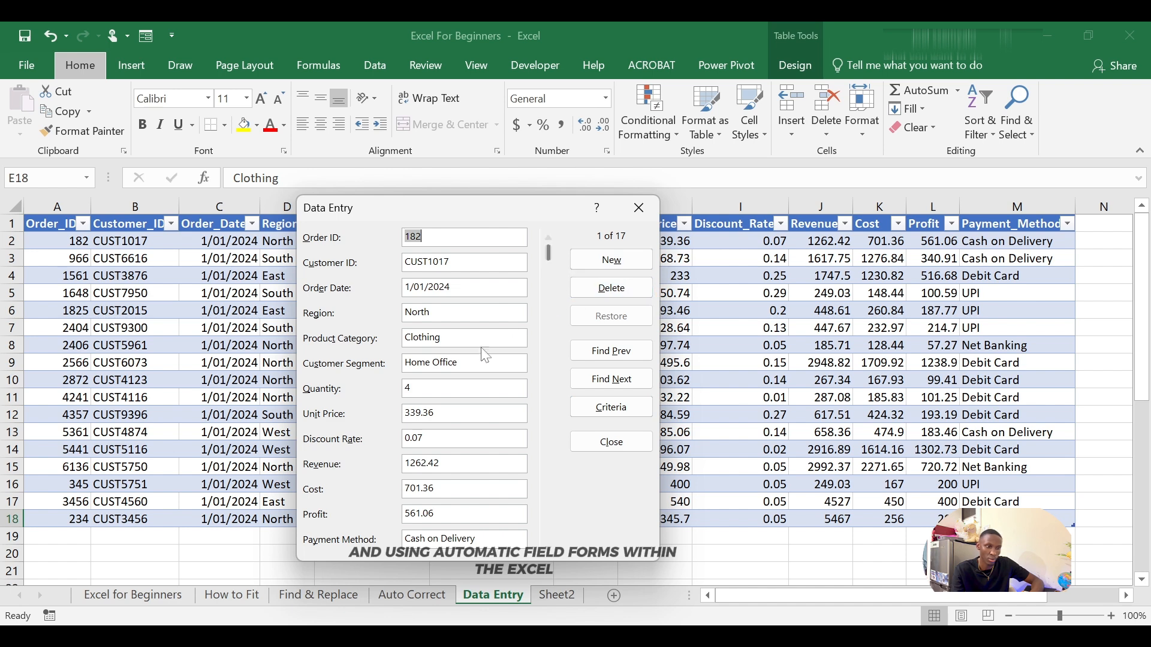
left_click(640, 216)
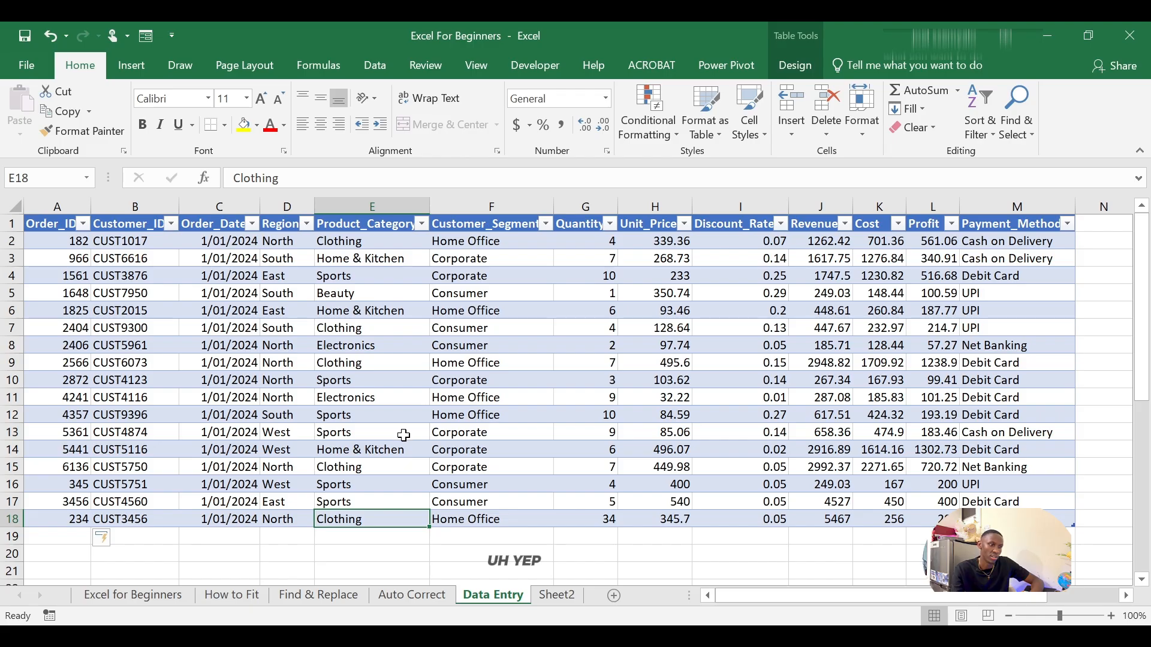